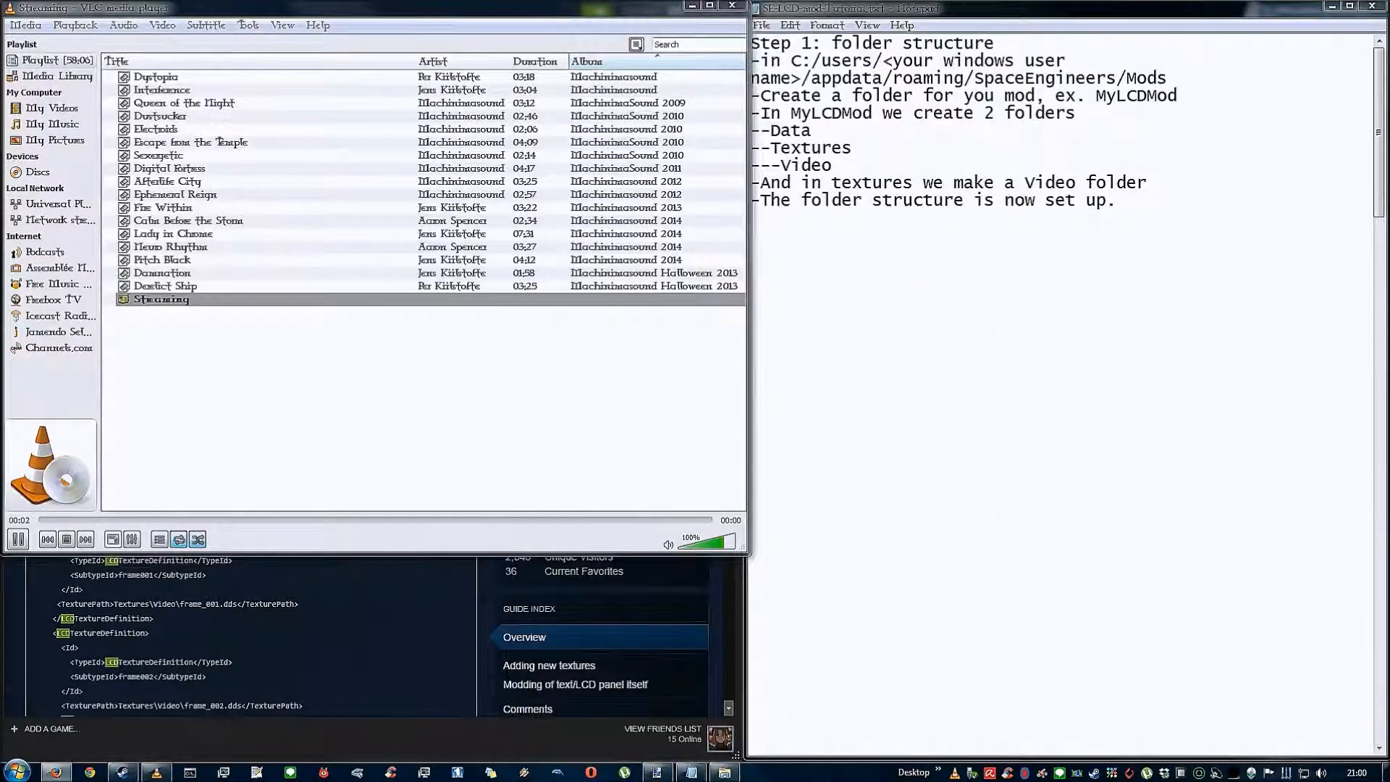
# Minimize the VLC media player so the SpaceEngineers folder shows beside the notes
pyautogui.click(692, 7)
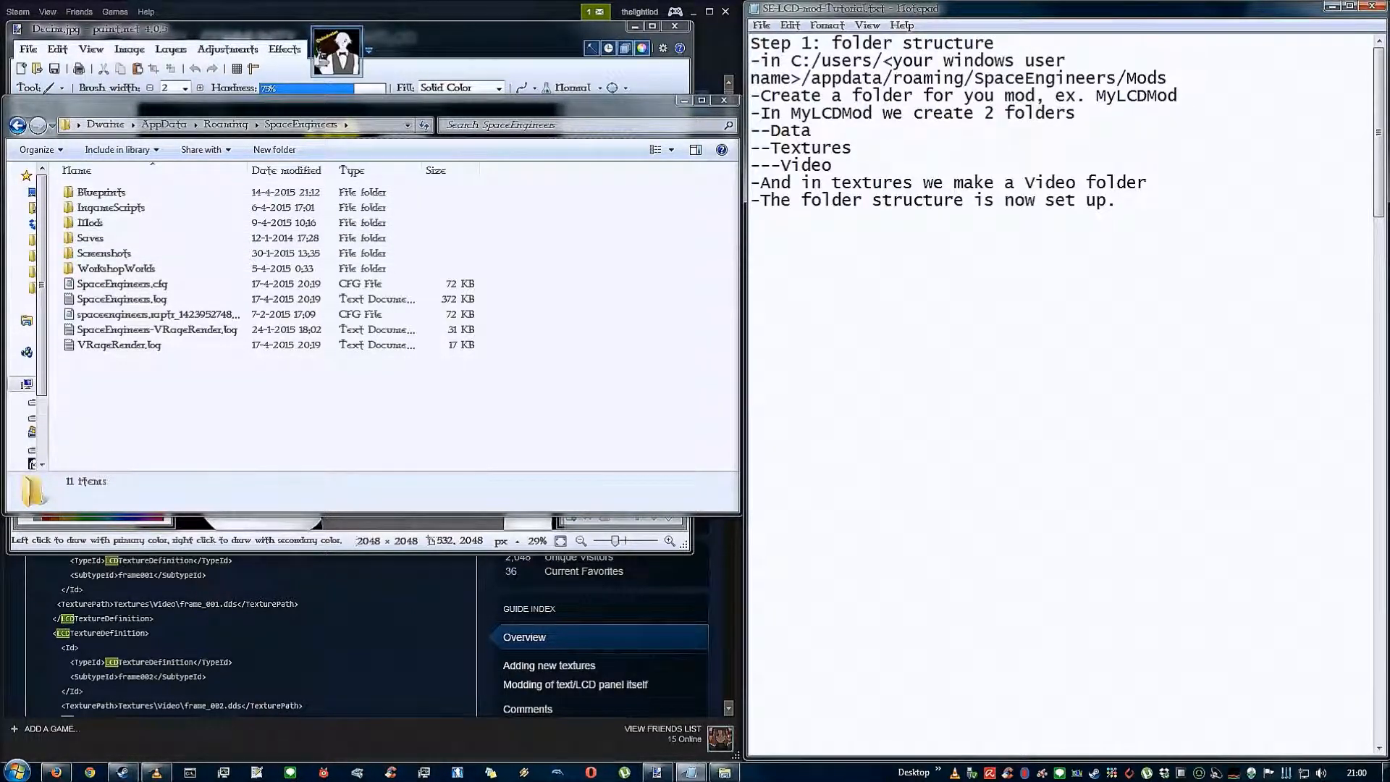
# Create a new folder named Decim-LCDimage inside the SpaceEngineers Mods folder
pyautogui.moveTo(791, 61); pyautogui.dragTo(1168, 79)
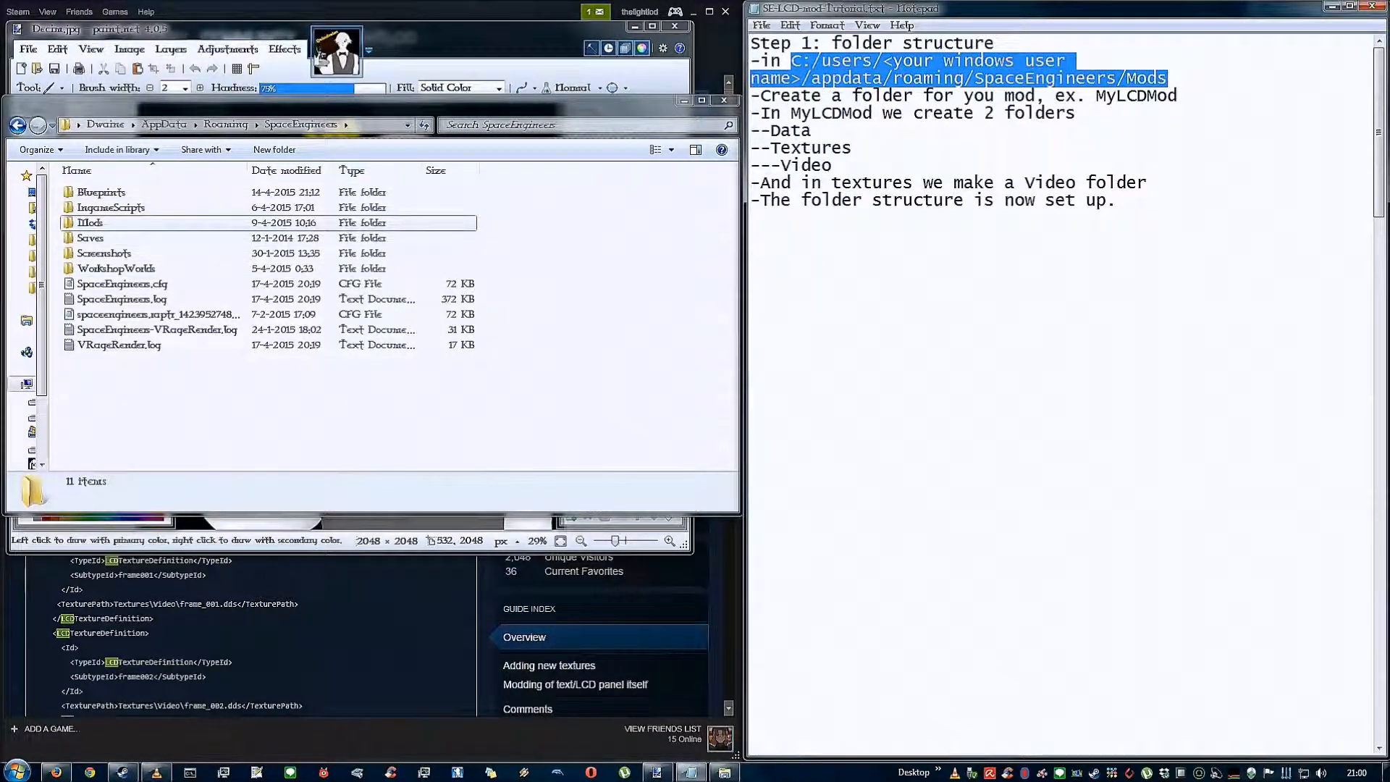
pyautogui.doubleClick(89, 223)
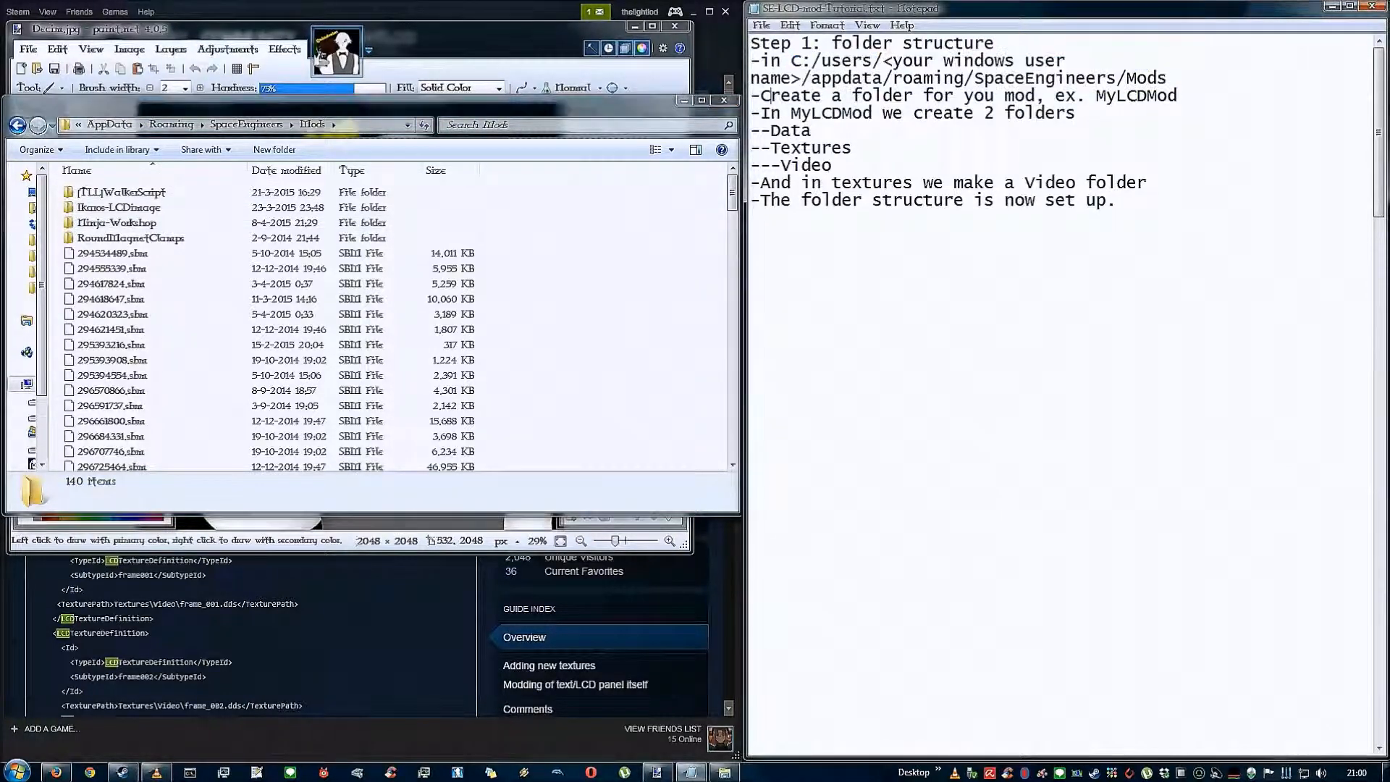
pyautogui.moveTo(761, 96); pyautogui.dragTo(1177, 96)
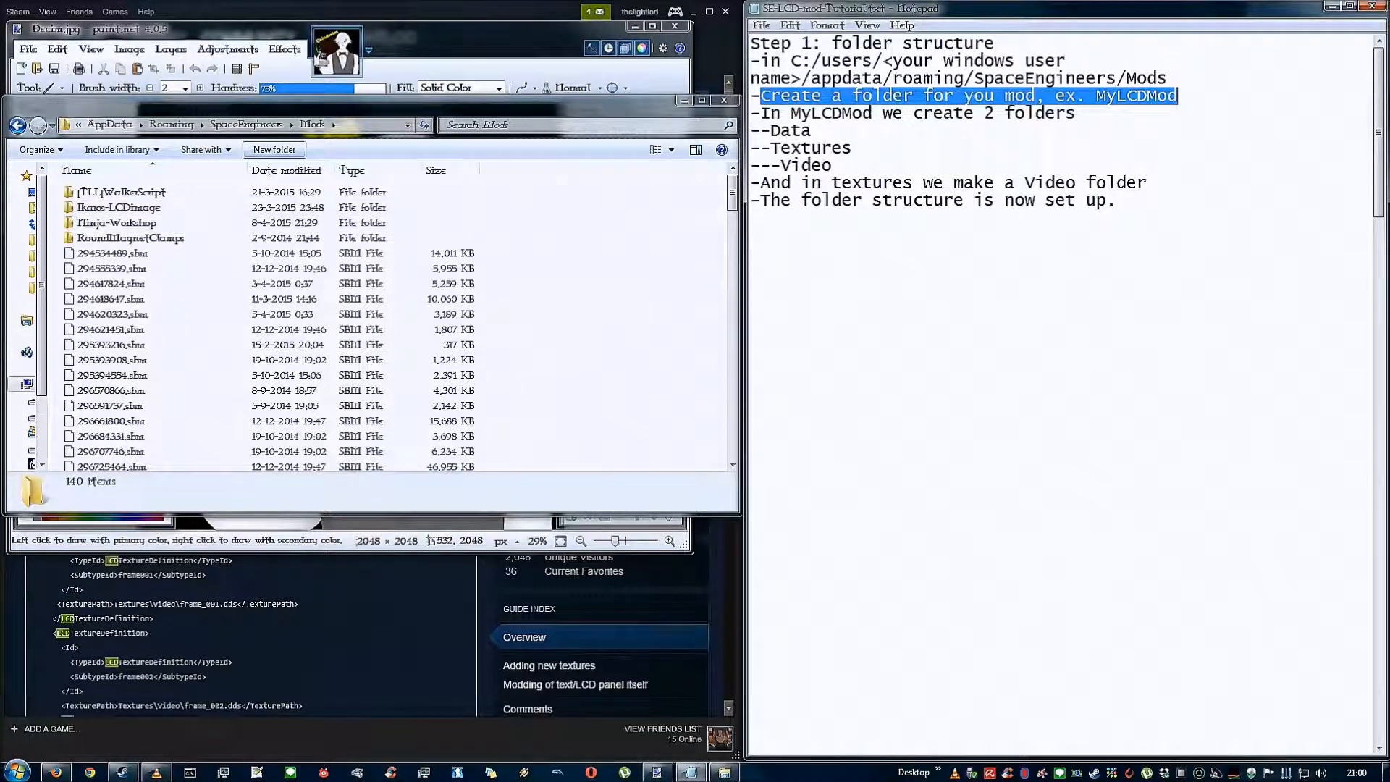
pyautogui.click(275, 149)
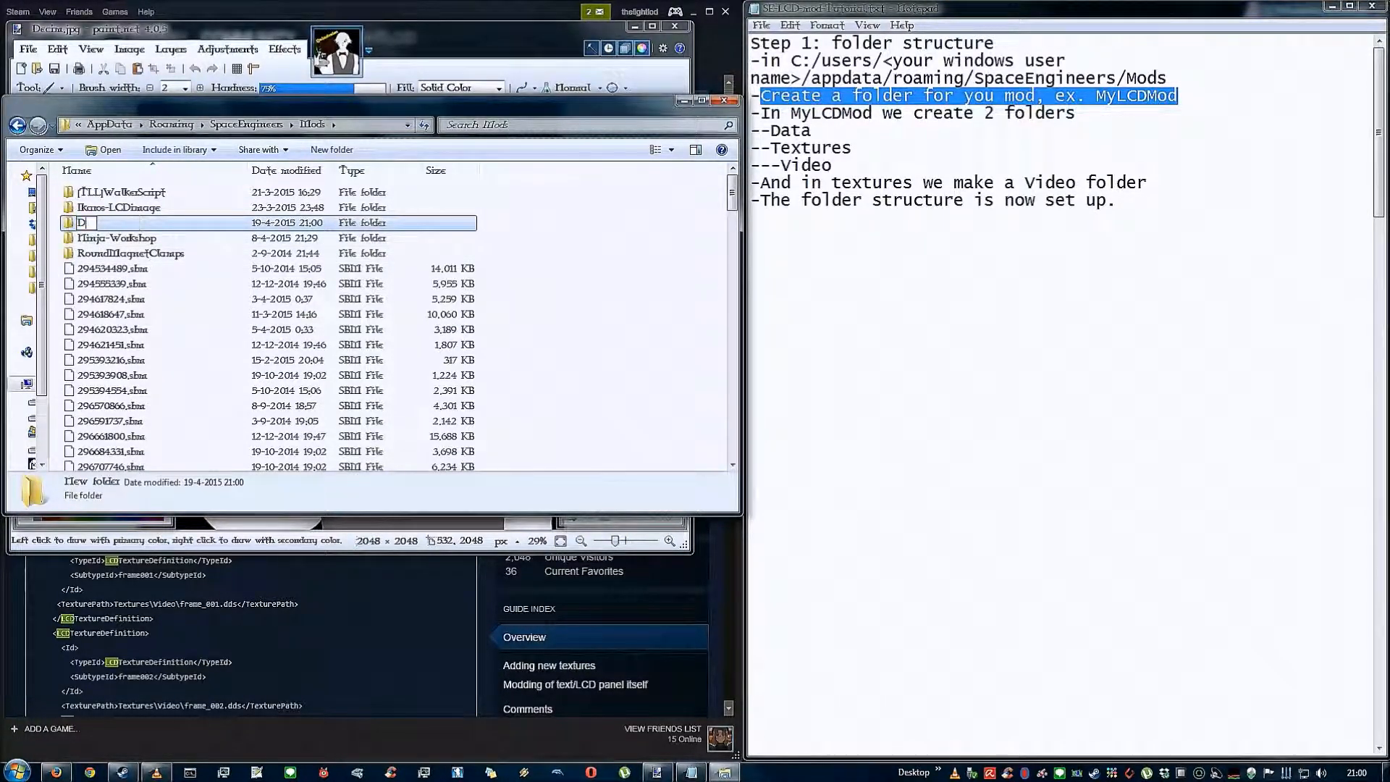
pyautogui.write('Decim')
pyautogui.write('-LCD')
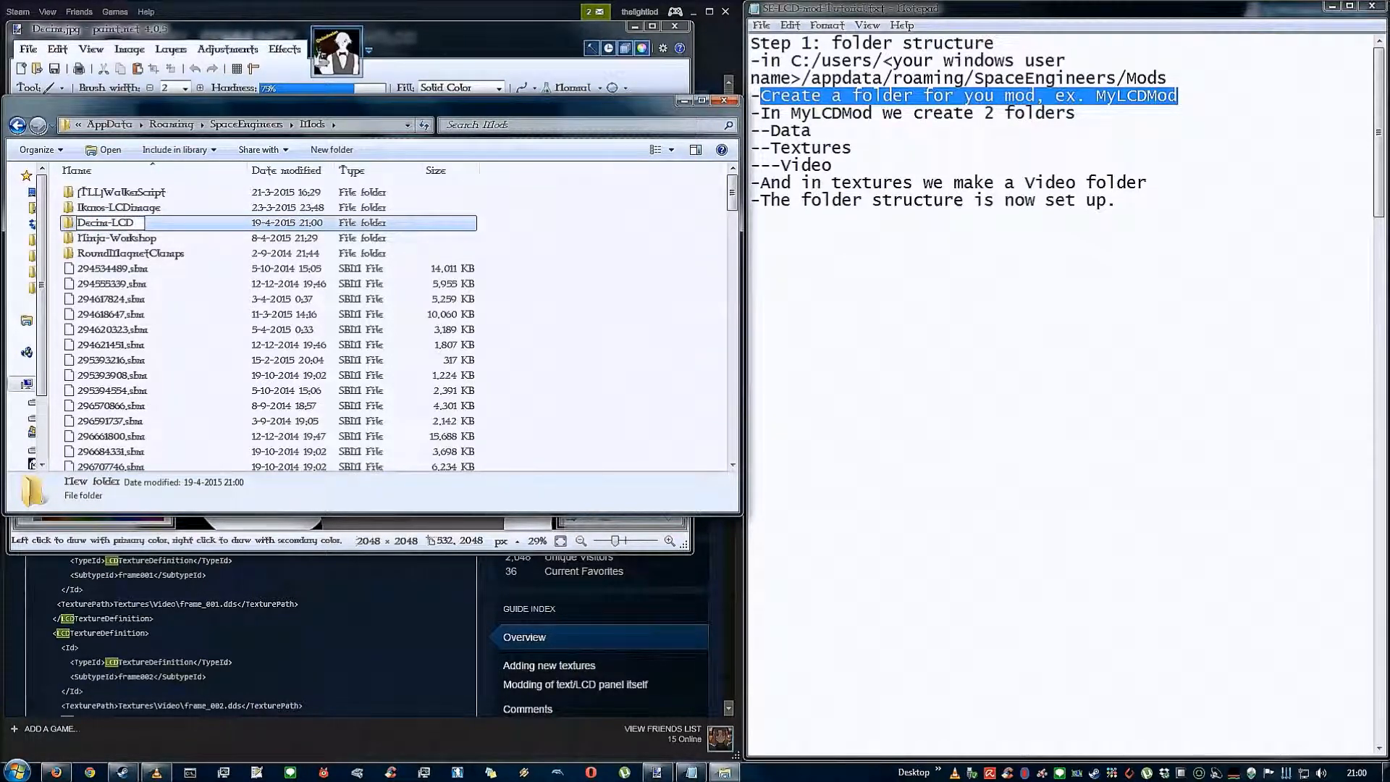
pyautogui.write('image')
pyautogui.press('Return')
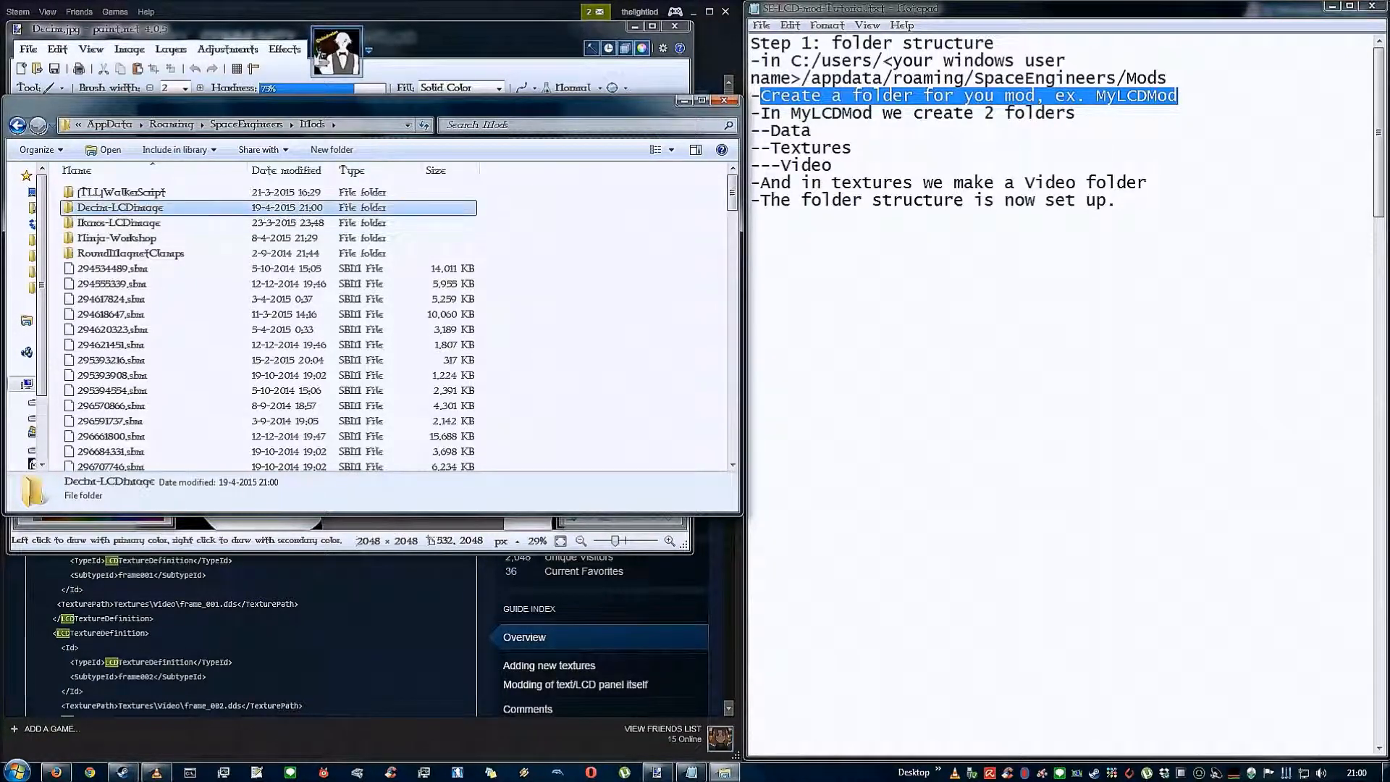
# Highlight the two-folders step in the tutorial notes for reference
pyautogui.click(977, 272)
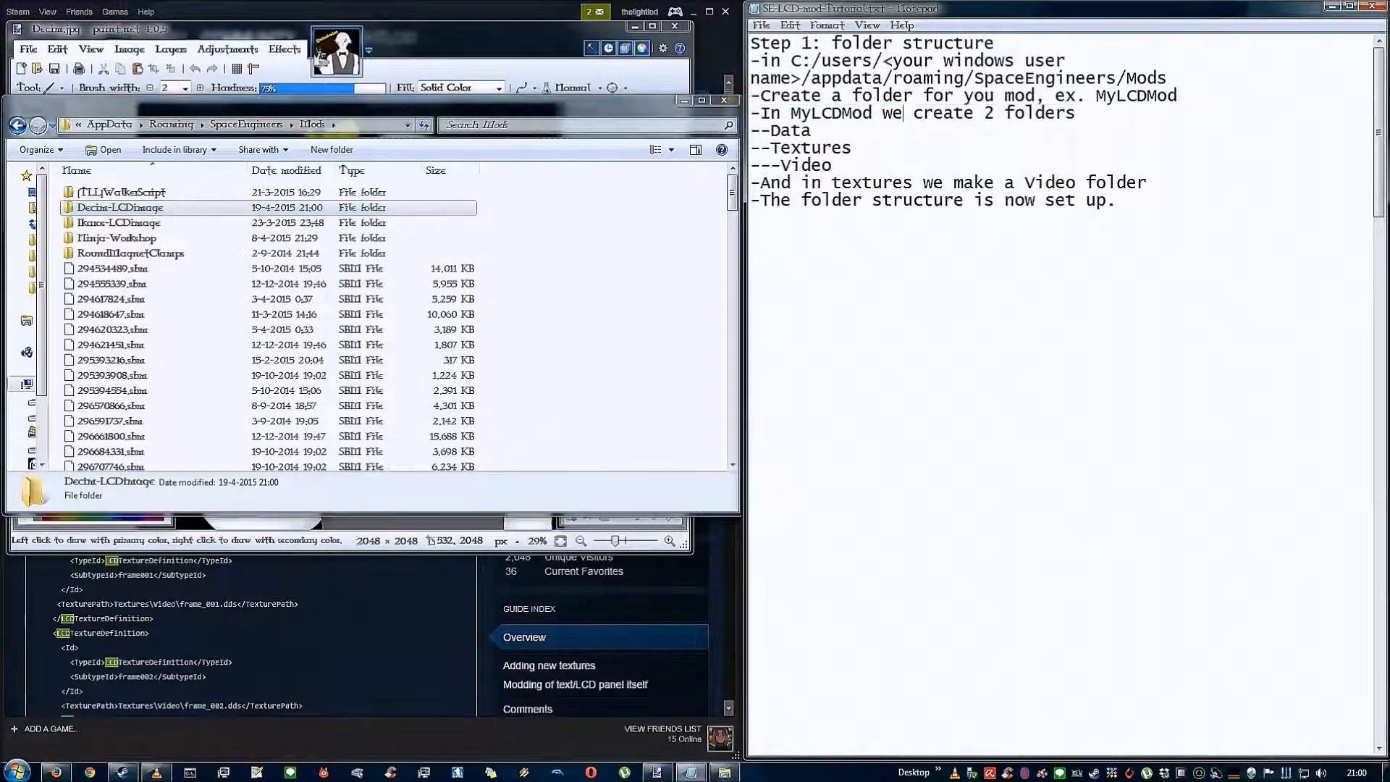
pyautogui.moveTo(760, 114); pyautogui.dragTo(1075, 113)
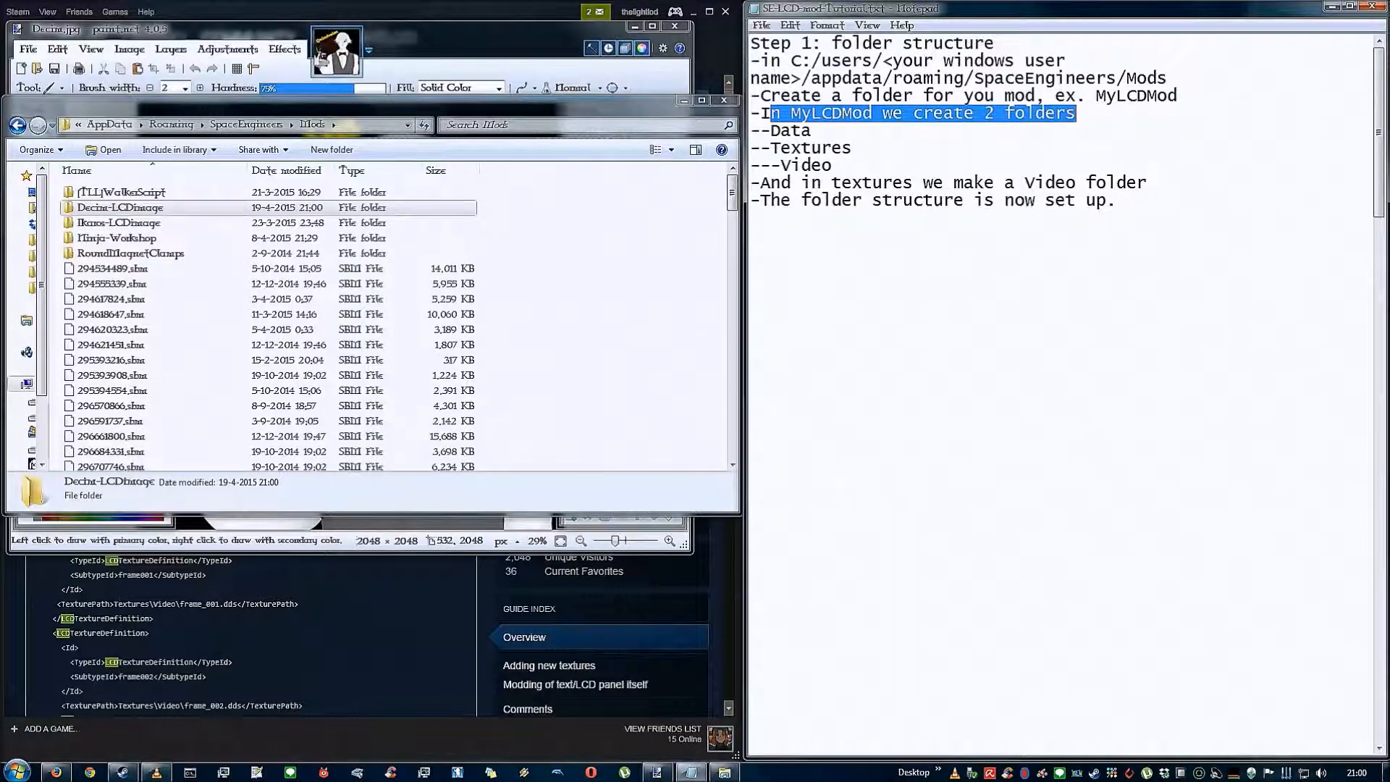
pyautogui.click(120, 223)
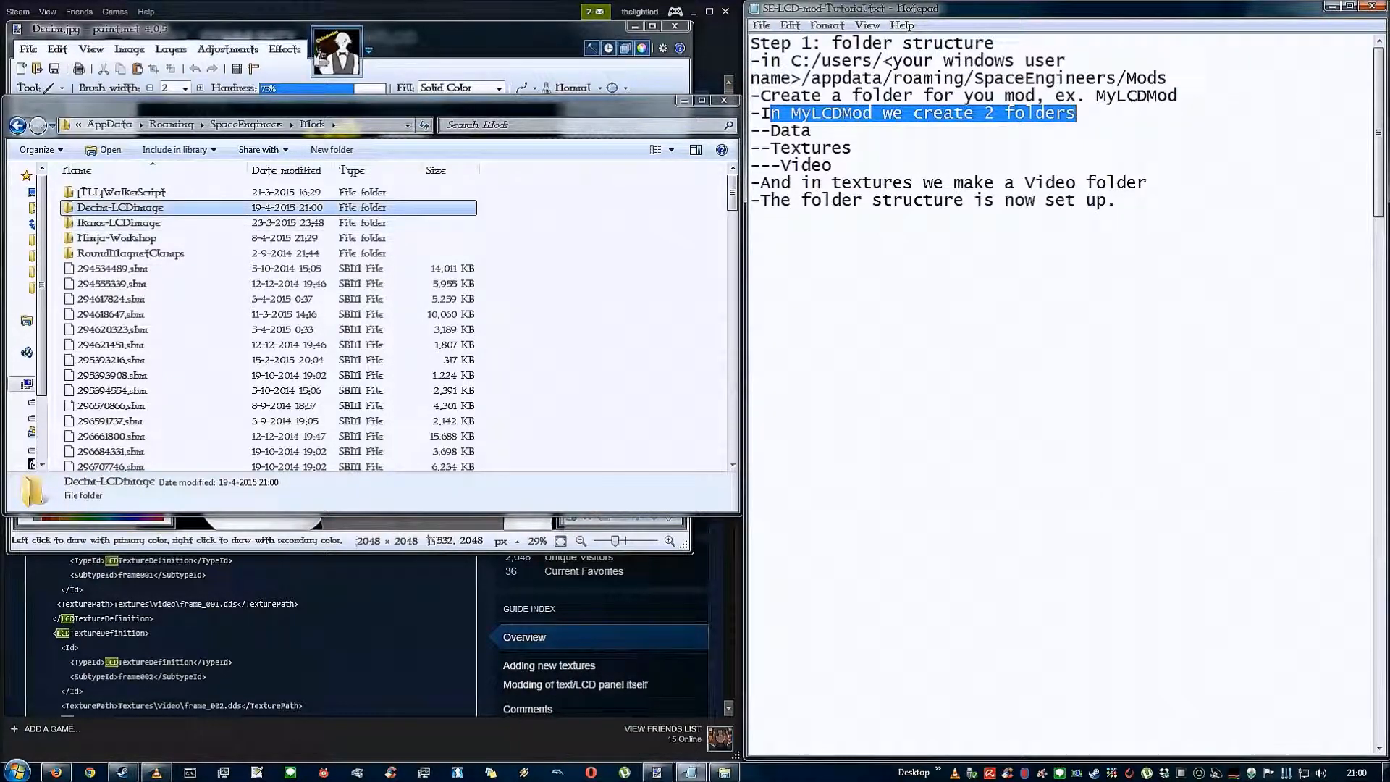
# Inside Decim-LCDimage, create the two subfolders Data and Textures
pyautogui.doubleClick(119, 207)
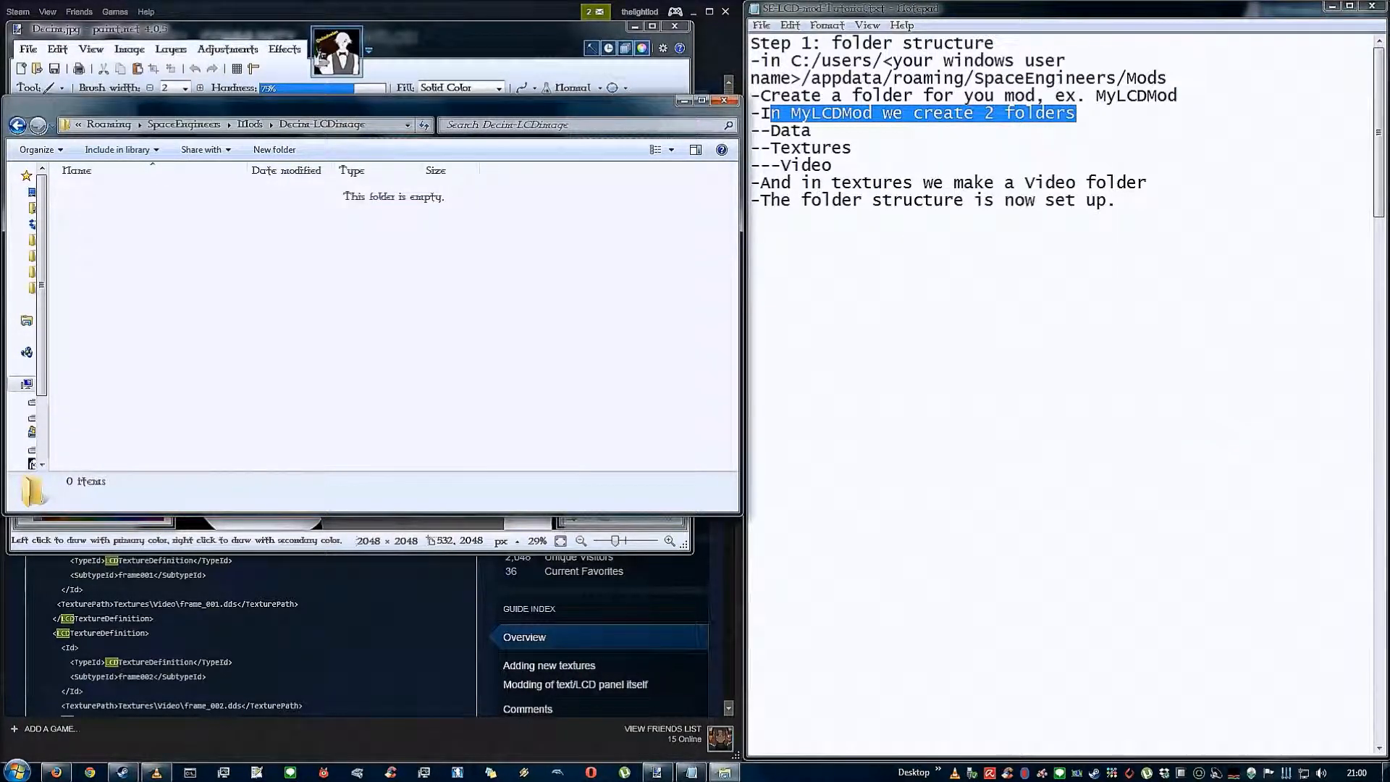
pyautogui.click(798, 130)
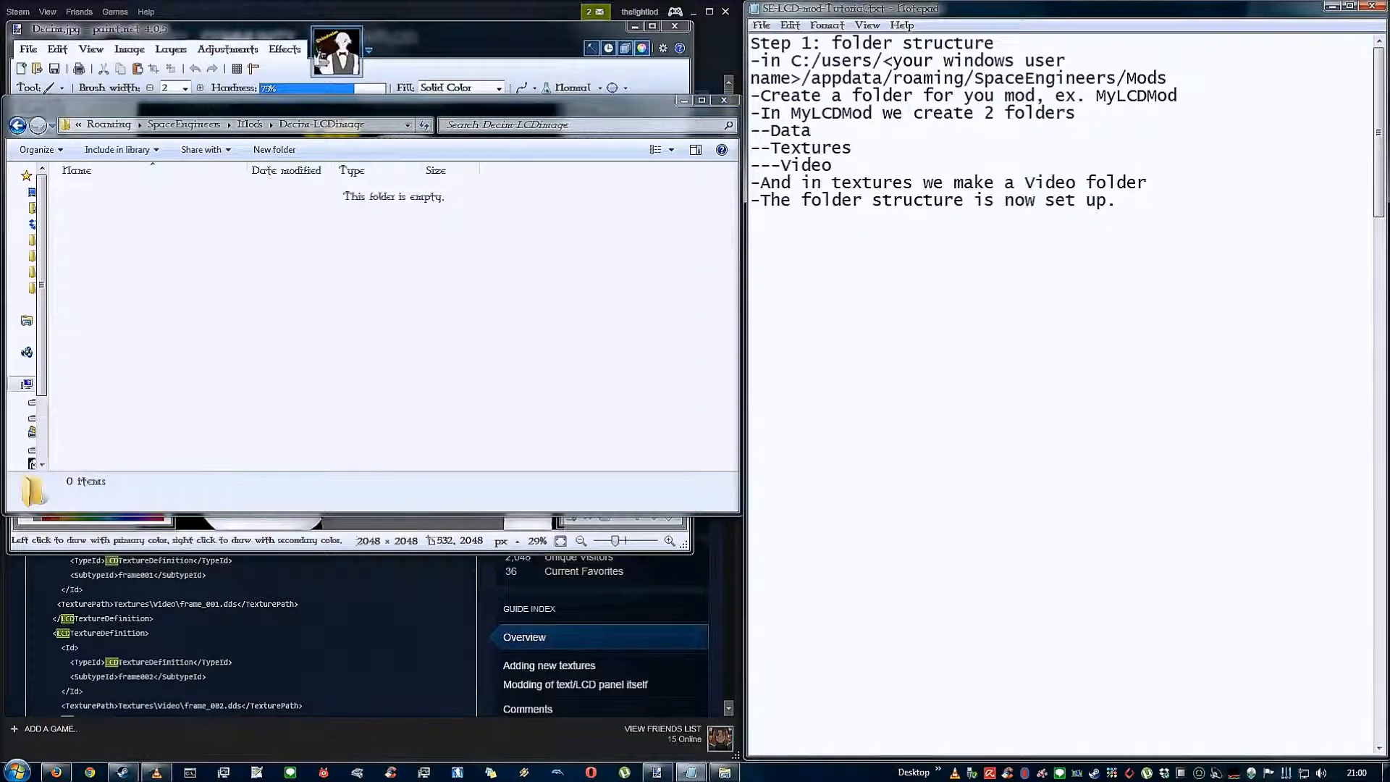
pyautogui.moveTo(764, 131); pyautogui.dragTo(854, 150)
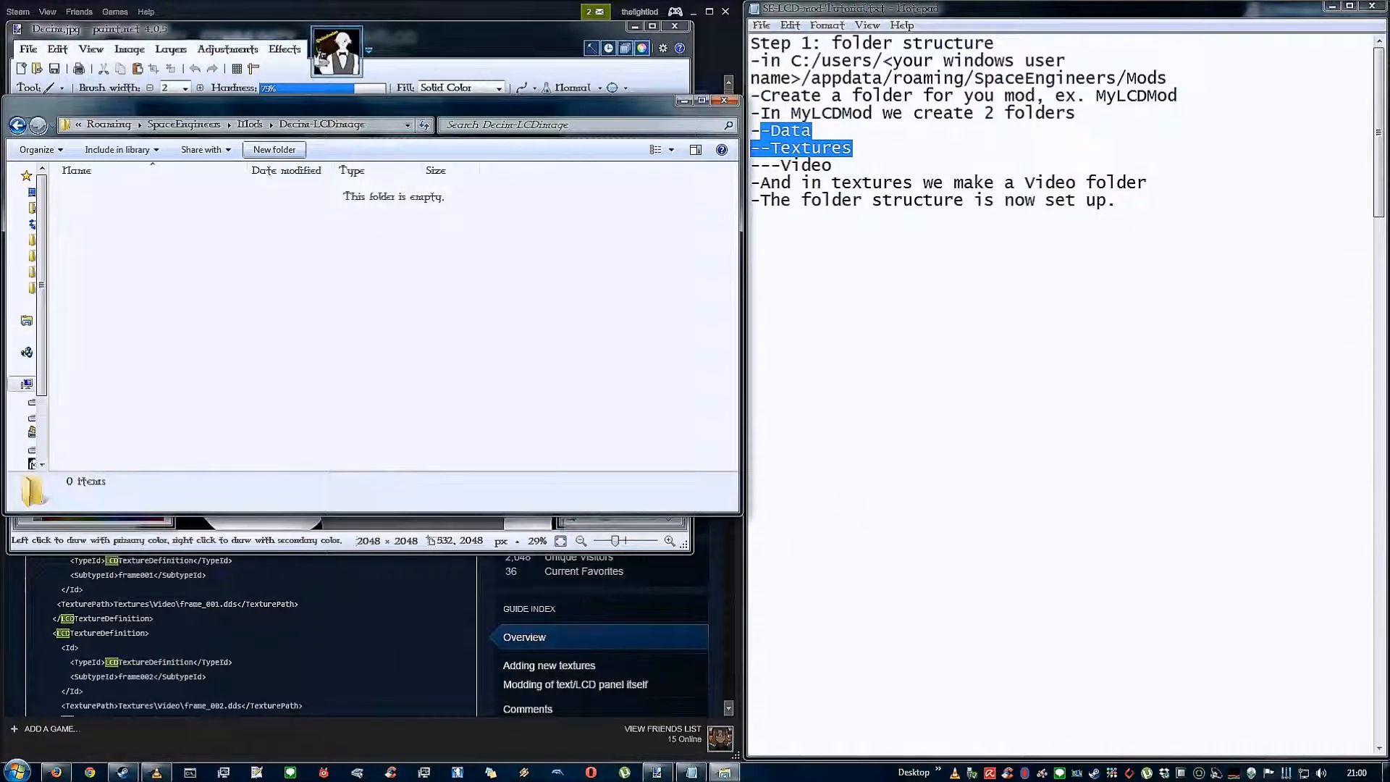
pyautogui.click(273, 149)
pyautogui.write('Data')
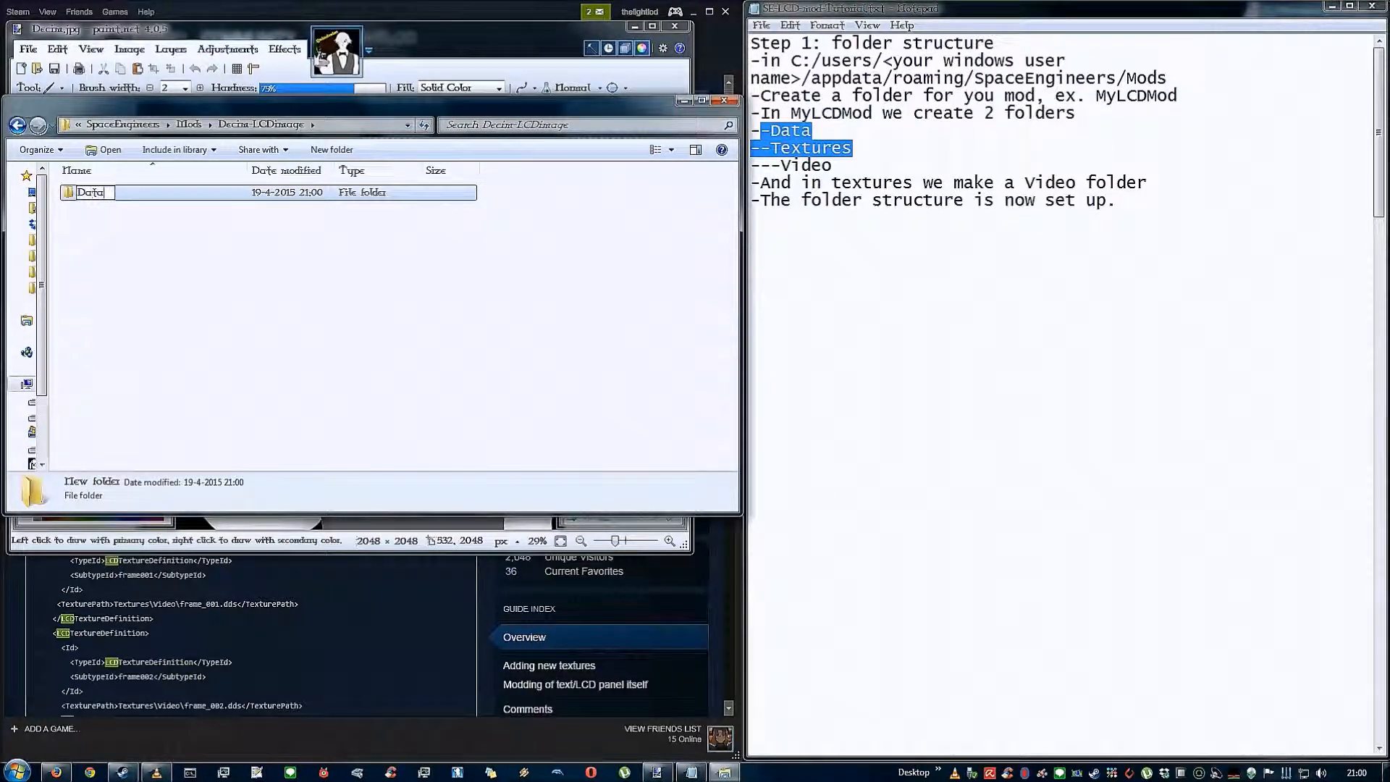
pyautogui.press('Return')
pyautogui.click(330, 149)
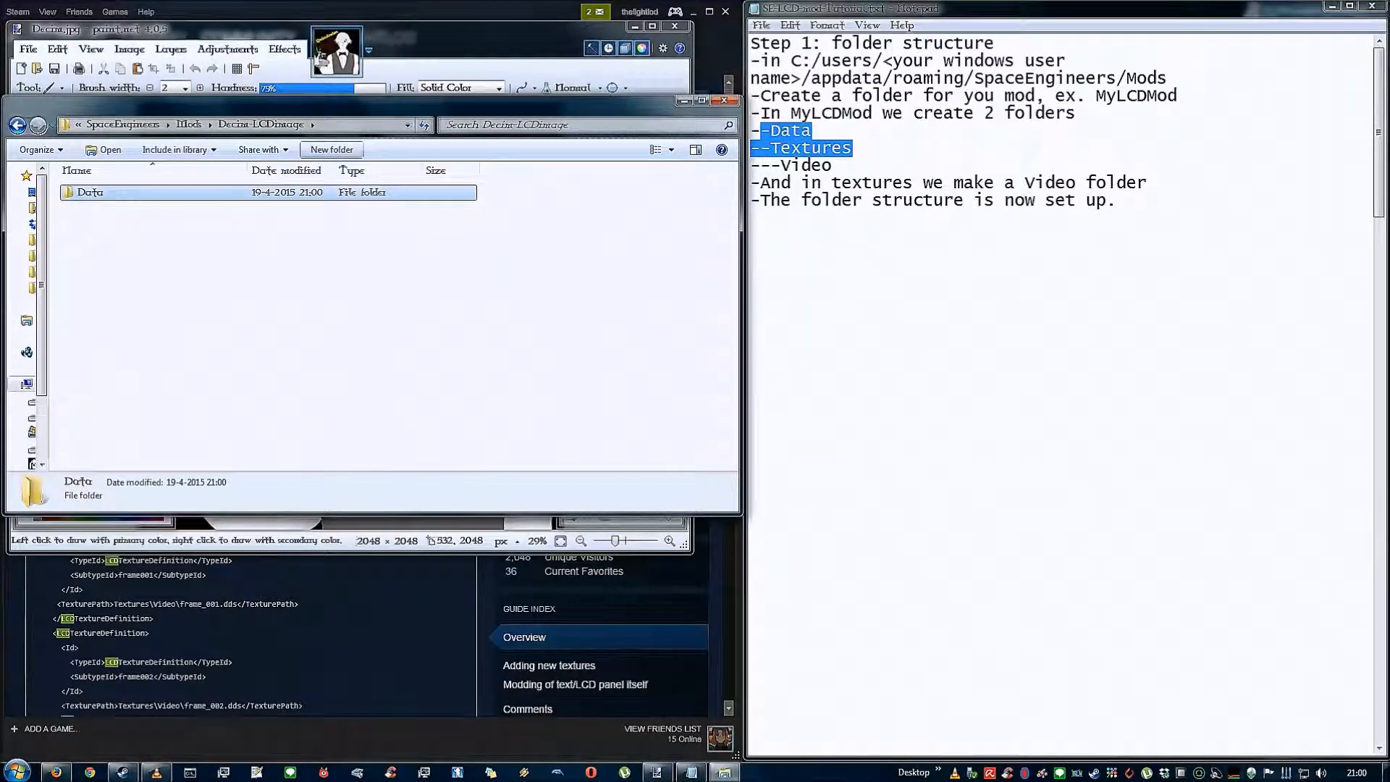
pyautogui.write('Tex')
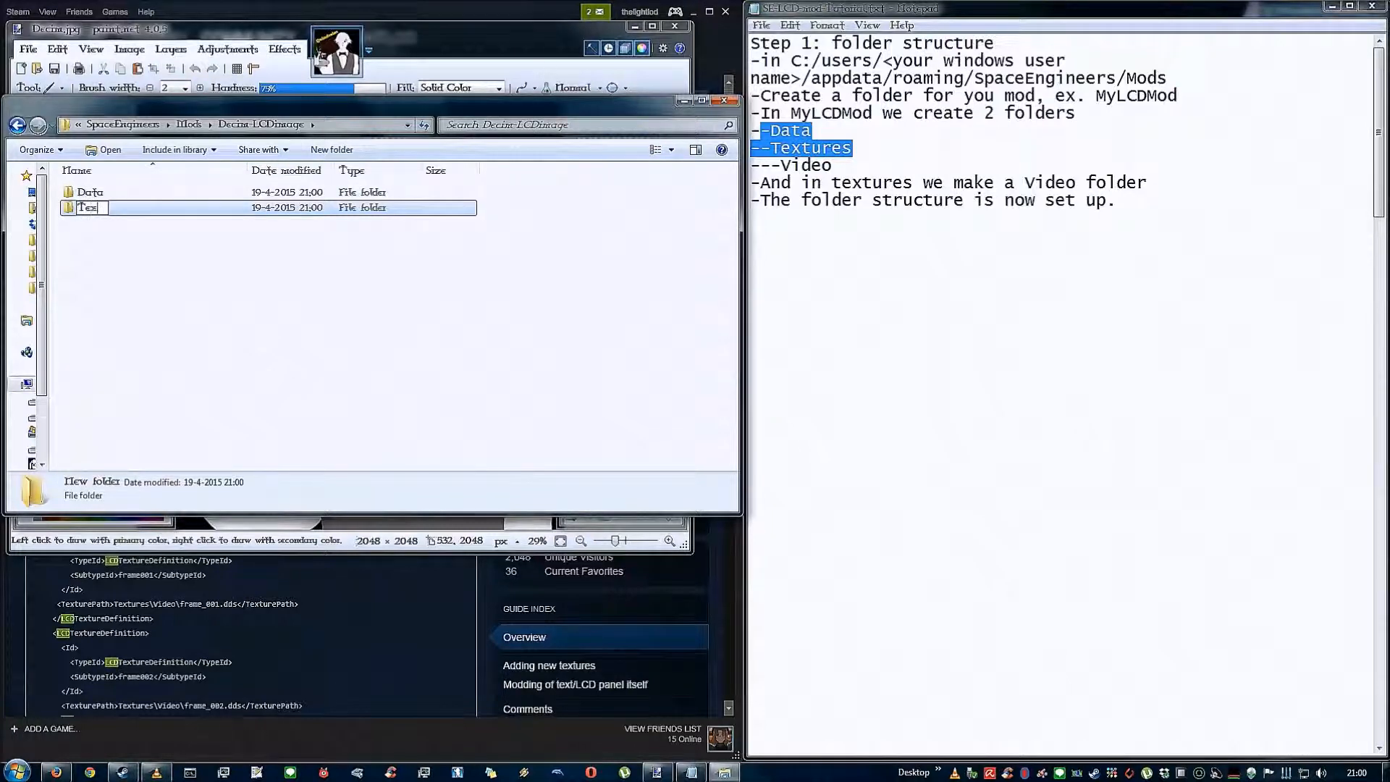
pyautogui.write('ture')
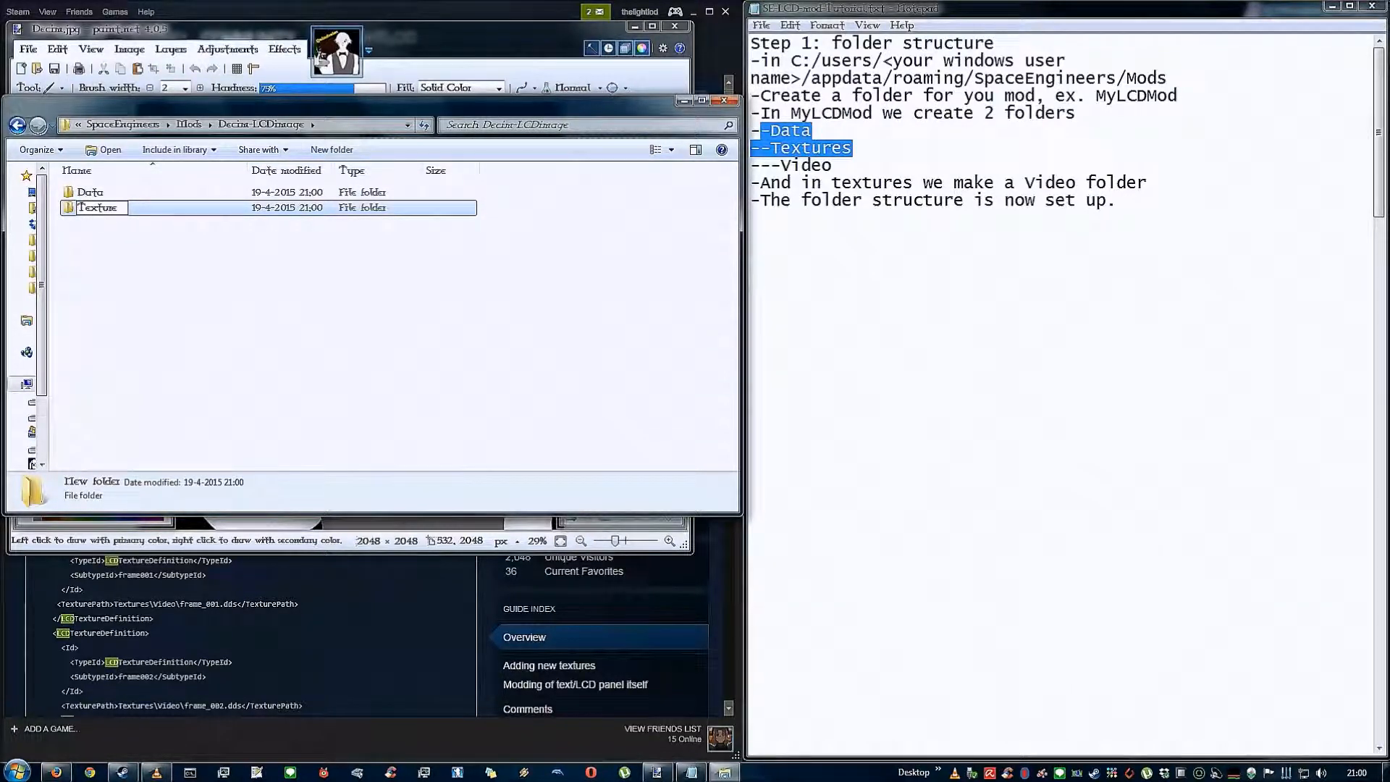
pyautogui.write('s')
pyautogui.press('Return')
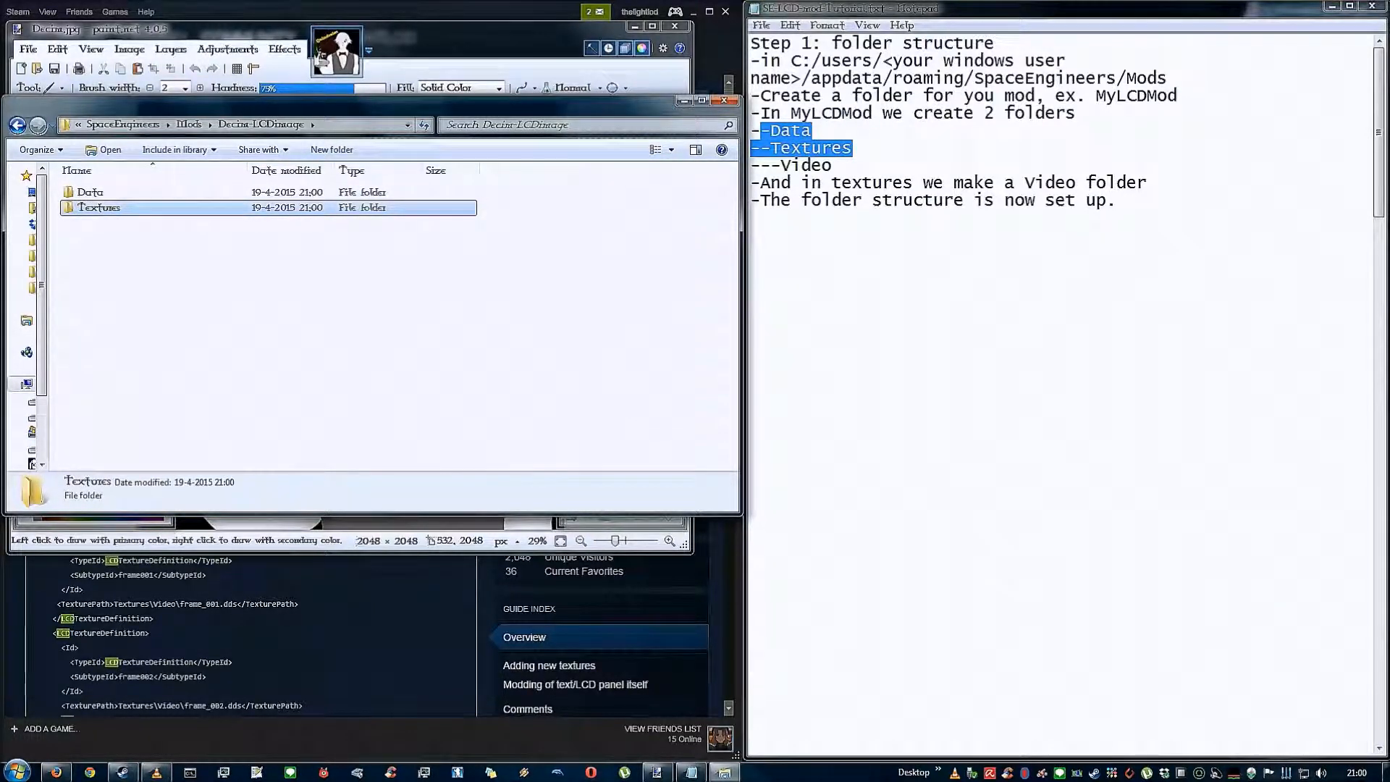
pyautogui.click(325, 326)
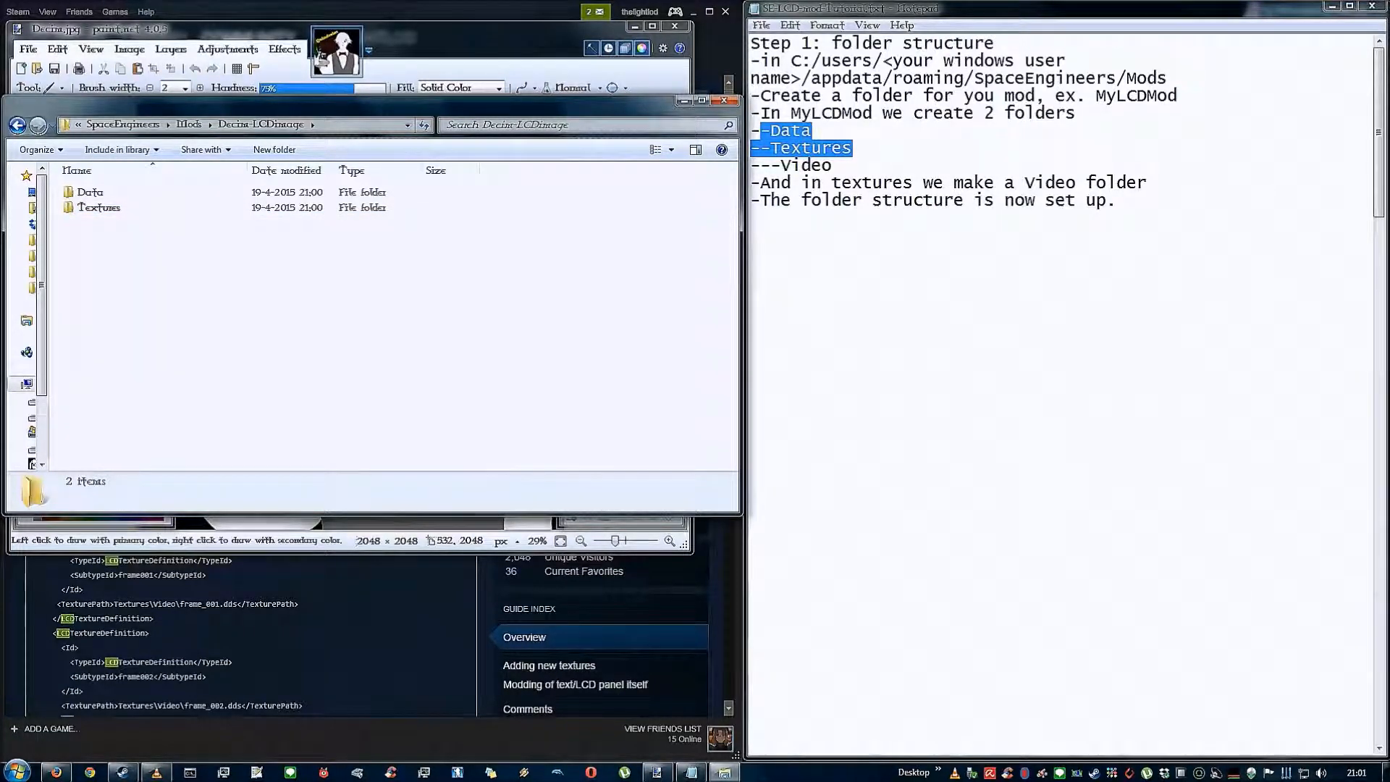
# Create a Video folder inside the mod's Textures folder
pyautogui.click(812, 164)
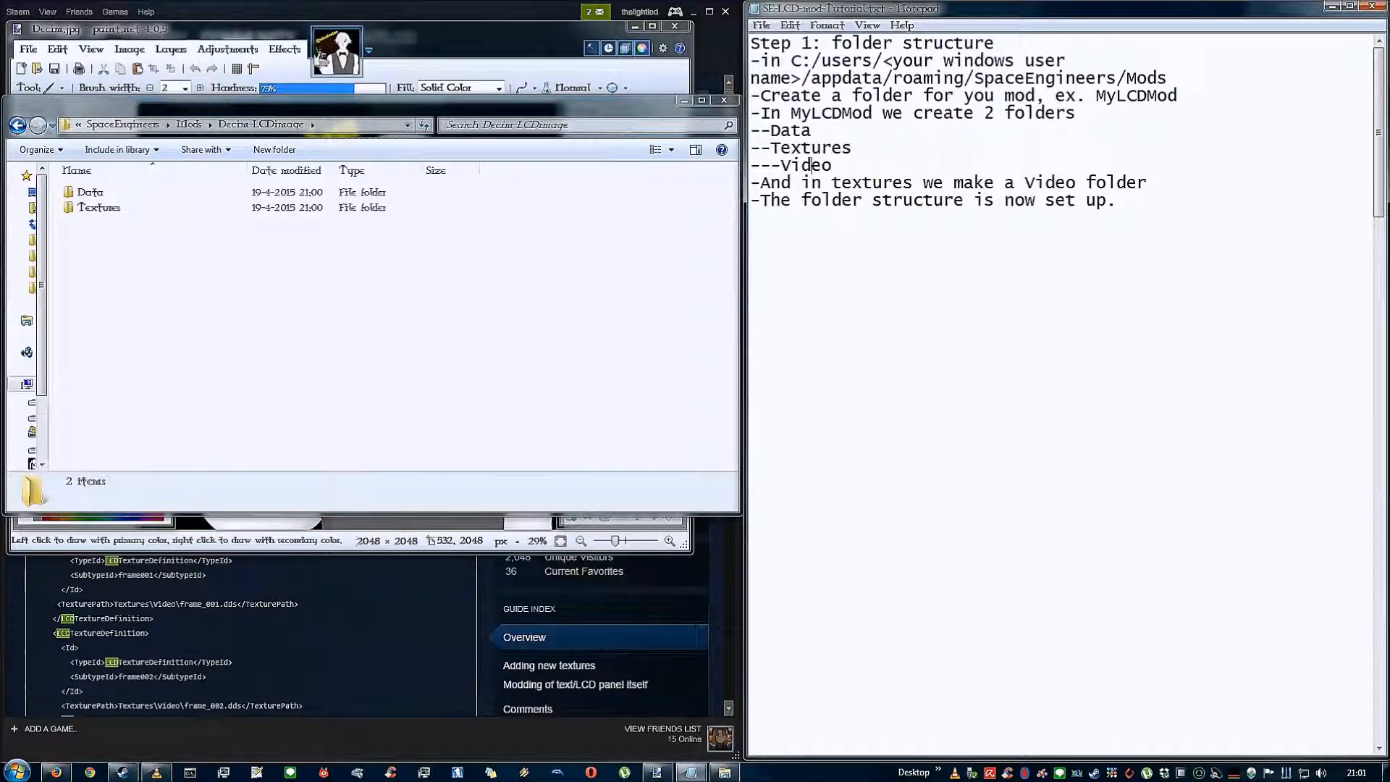
pyautogui.moveTo(760, 183); pyautogui.dragTo(1146, 183)
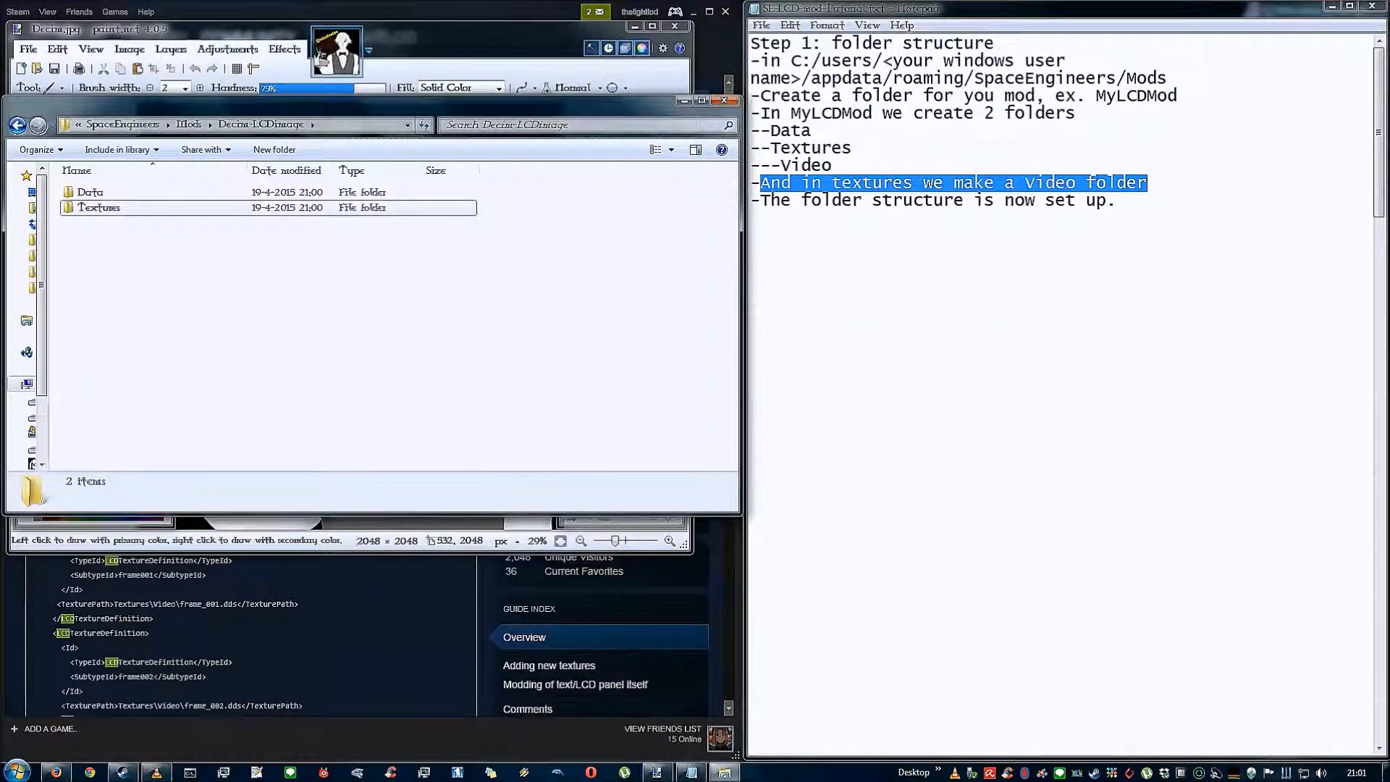
pyautogui.click(98, 208)
pyautogui.doubleClick(99, 208)
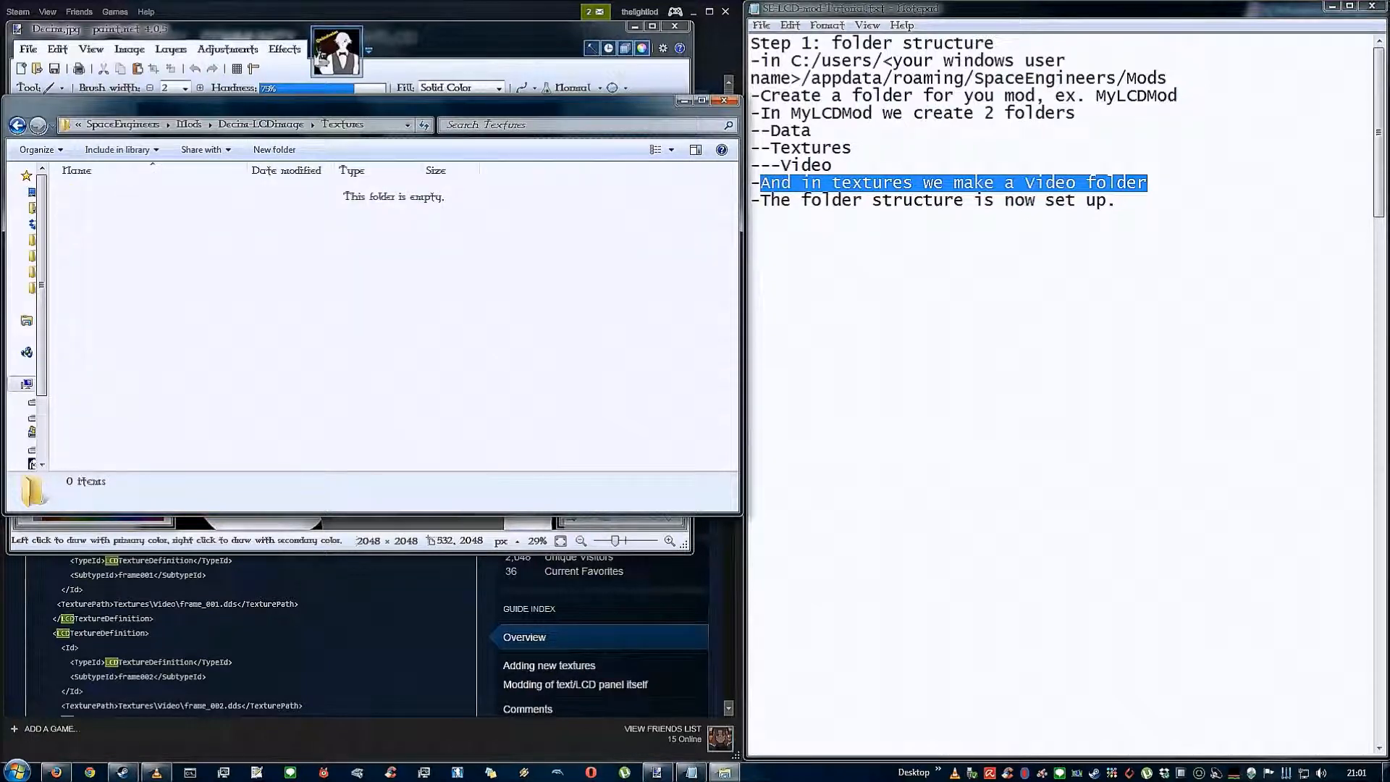
pyautogui.click(274, 149)
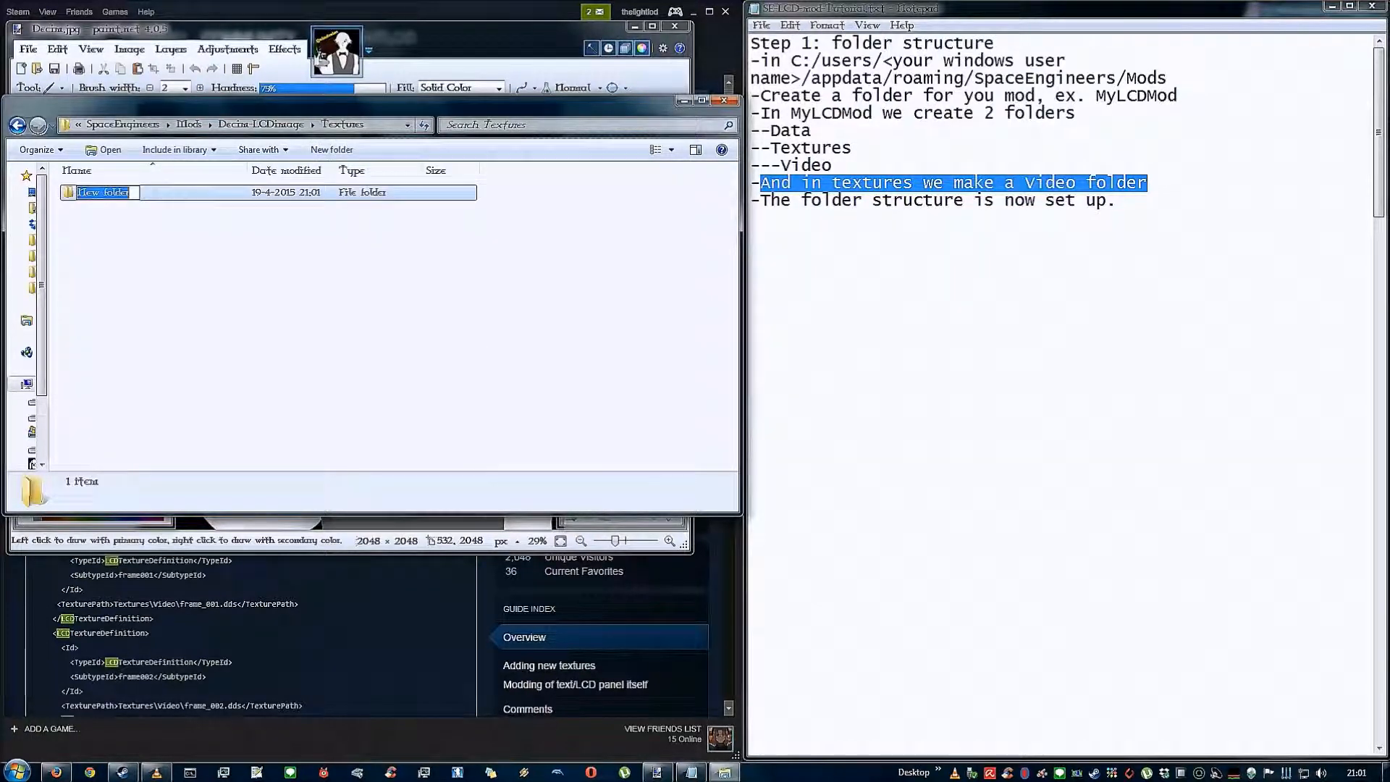
pyautogui.write('Vide')
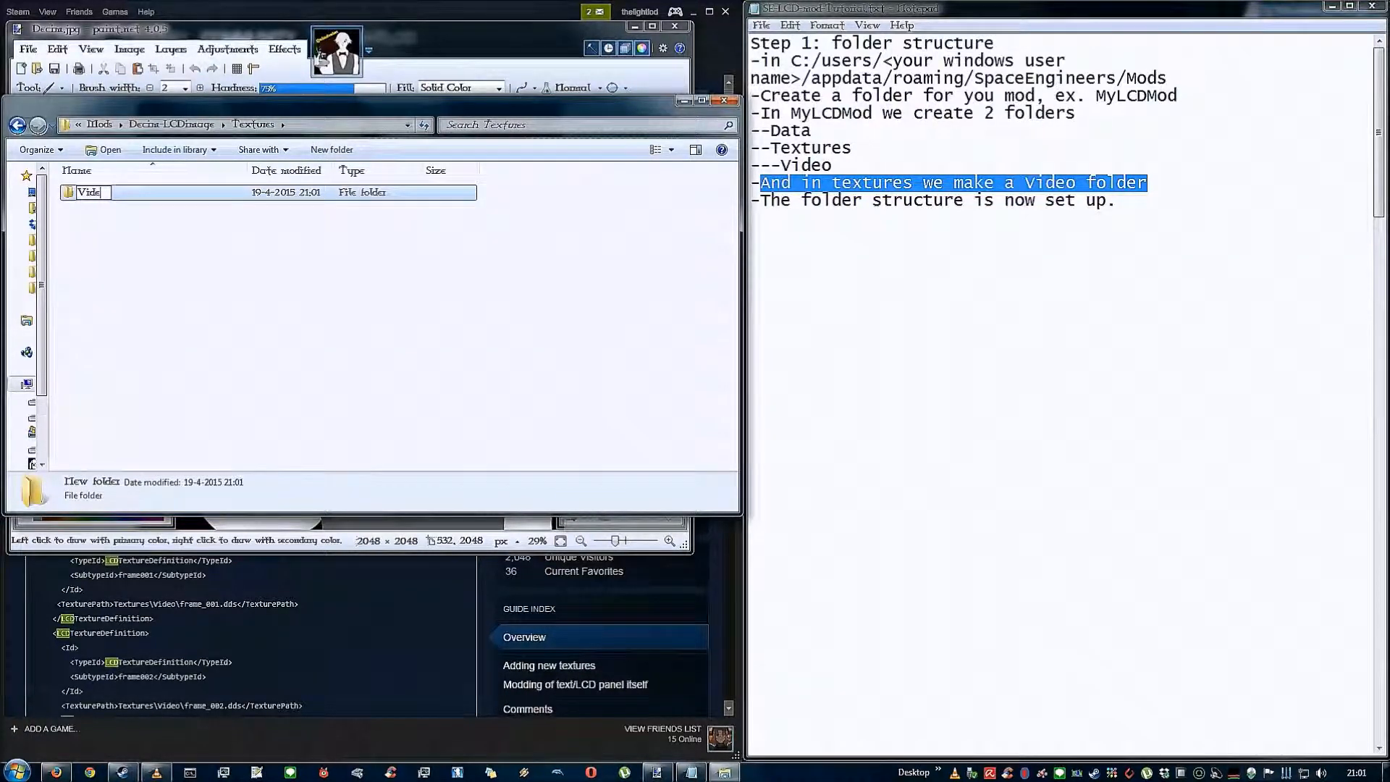
pyautogui.write('o')
pyautogui.press('Return')
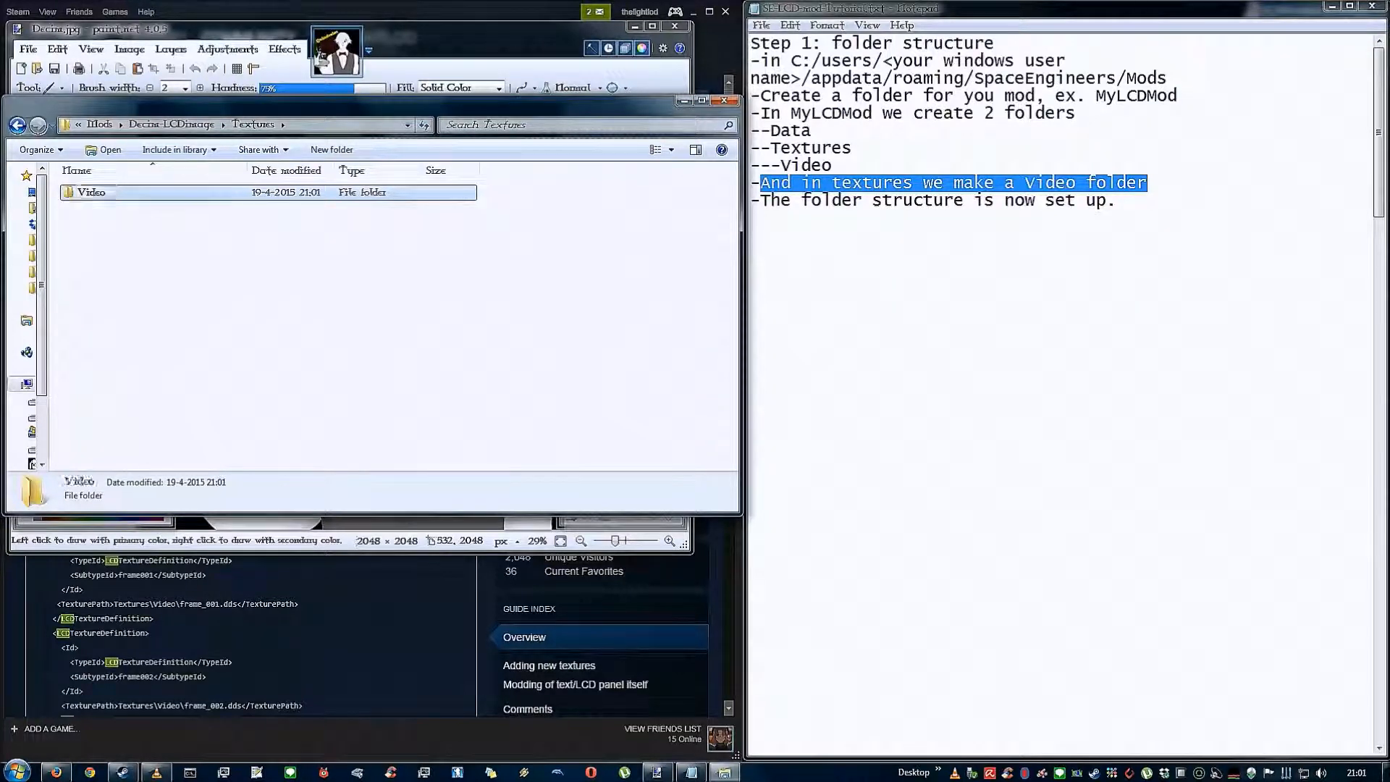
pyautogui.click(326, 325)
# Advance the notes highlight and open the empty Video folder
pyautogui.press('Down')
pyautogui.press('Home')
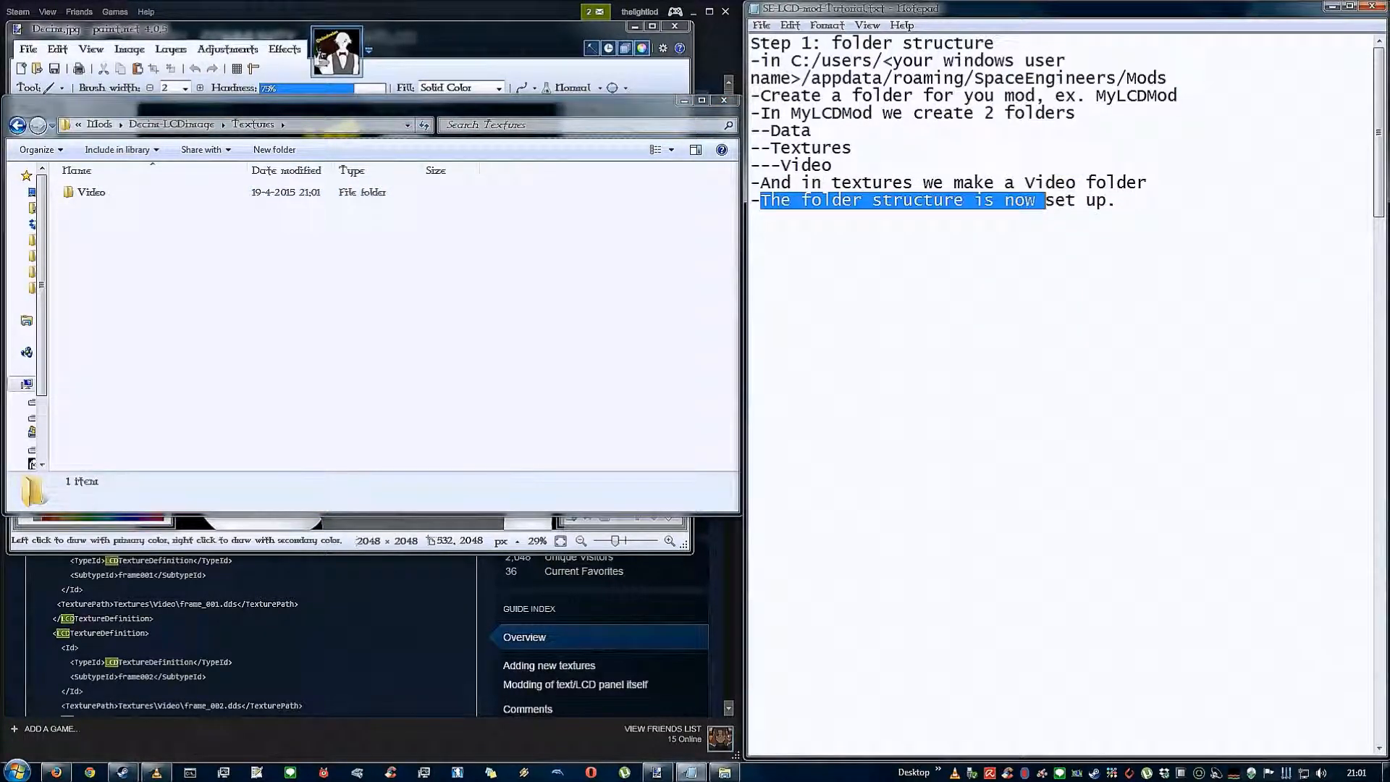
pyautogui.hotkey('shift', 'End')
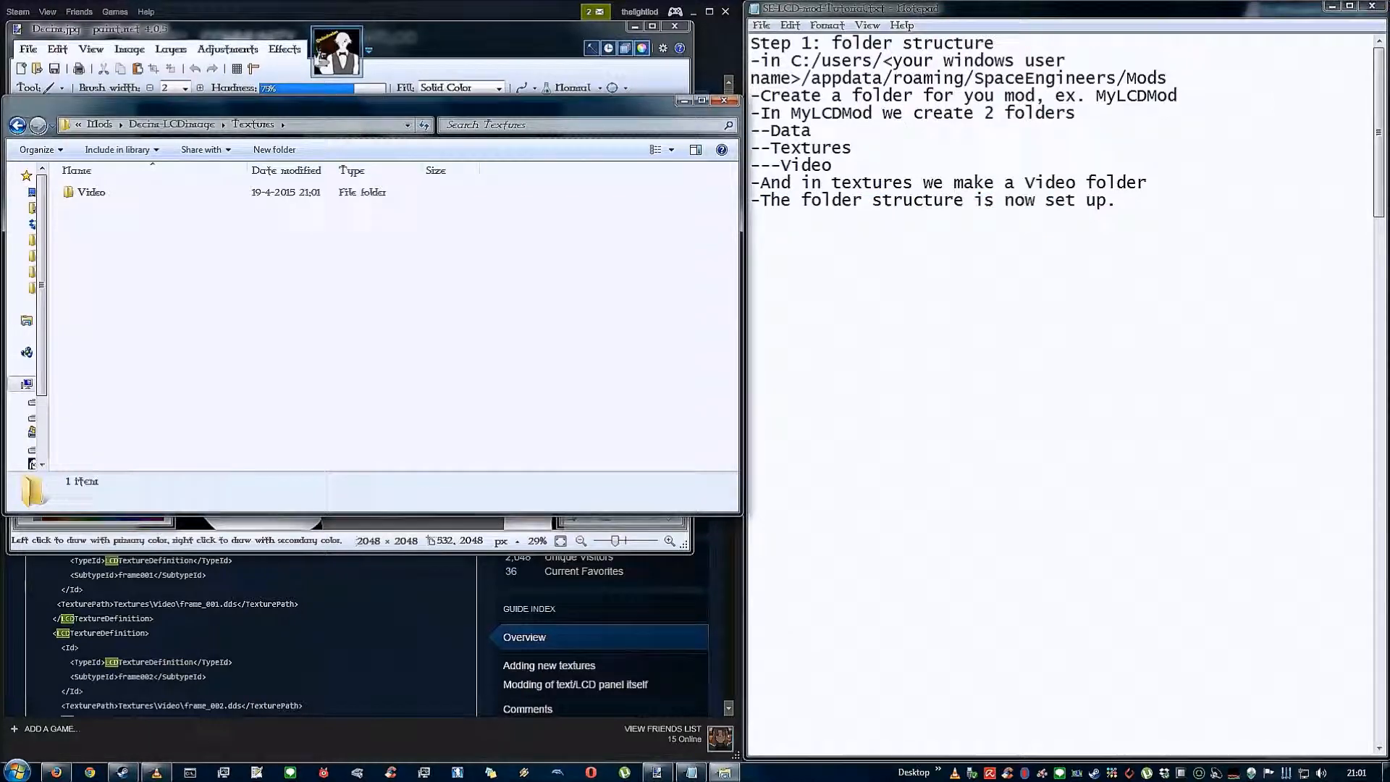
pyautogui.click(218, 191)
pyautogui.doubleClick(217, 191)
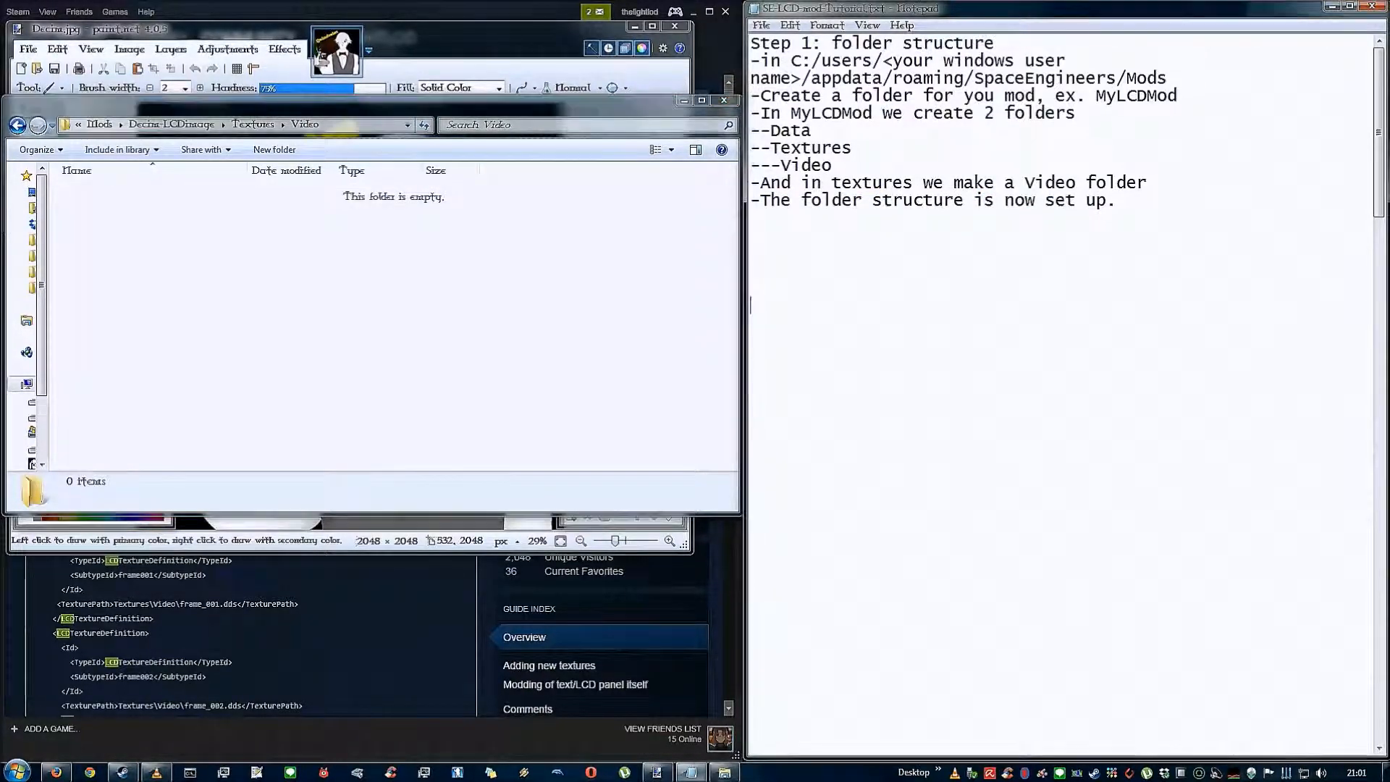
pyautogui.scroll(-5, 1064, 326)
pyautogui.scroll(-5, 1064, 326)
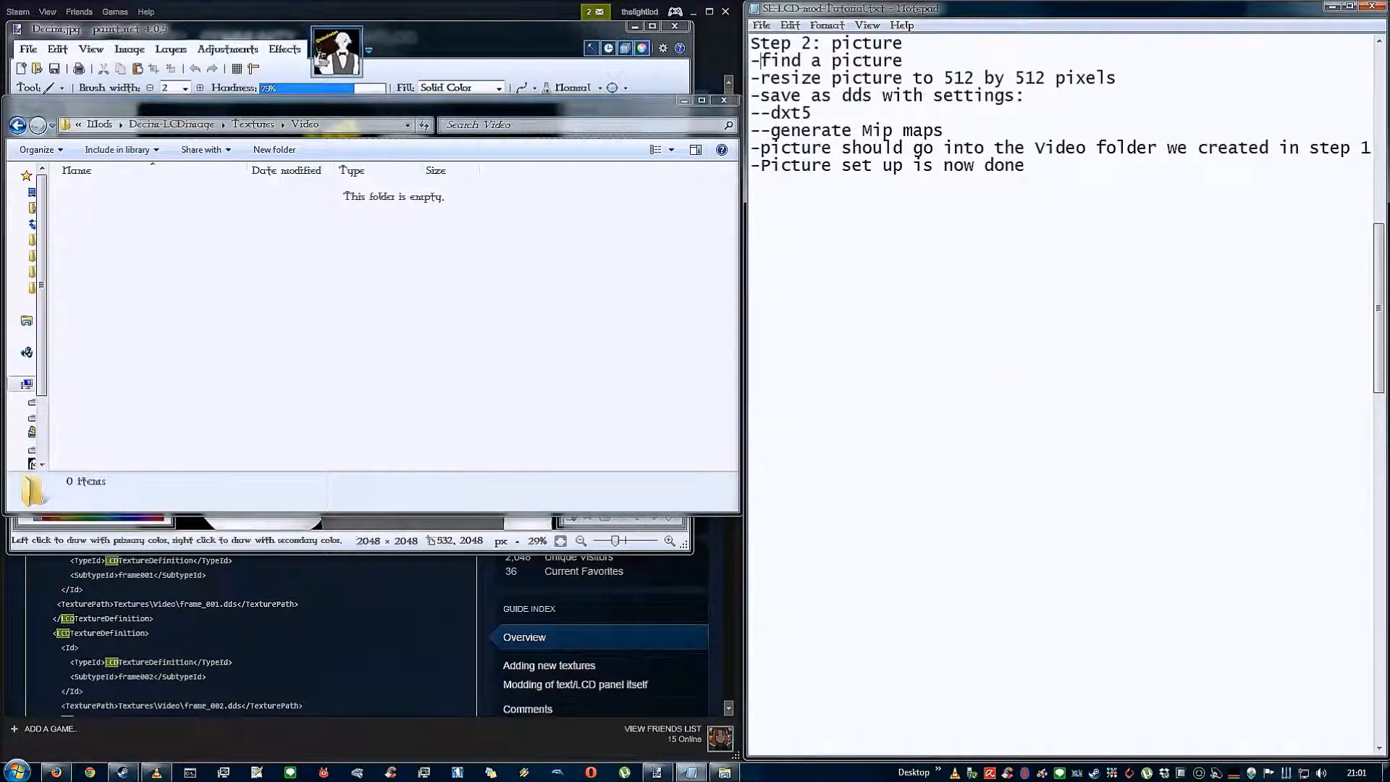
# Bring Paint.NET with the 2048 by 2048 Decim picture to the front, highlighting the resize step
pyautogui.moveTo(761, 61); pyautogui.dragTo(901, 61)
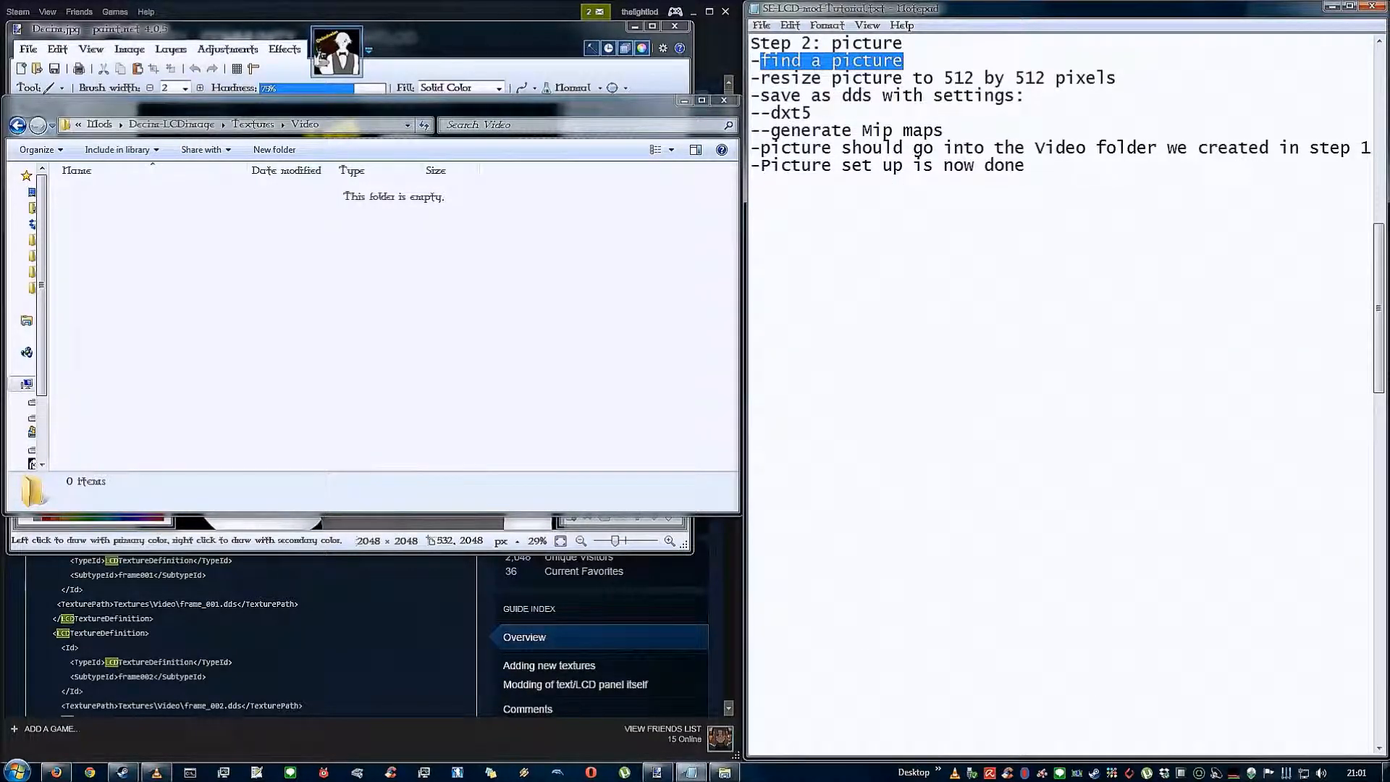
pyautogui.click(326, 49)
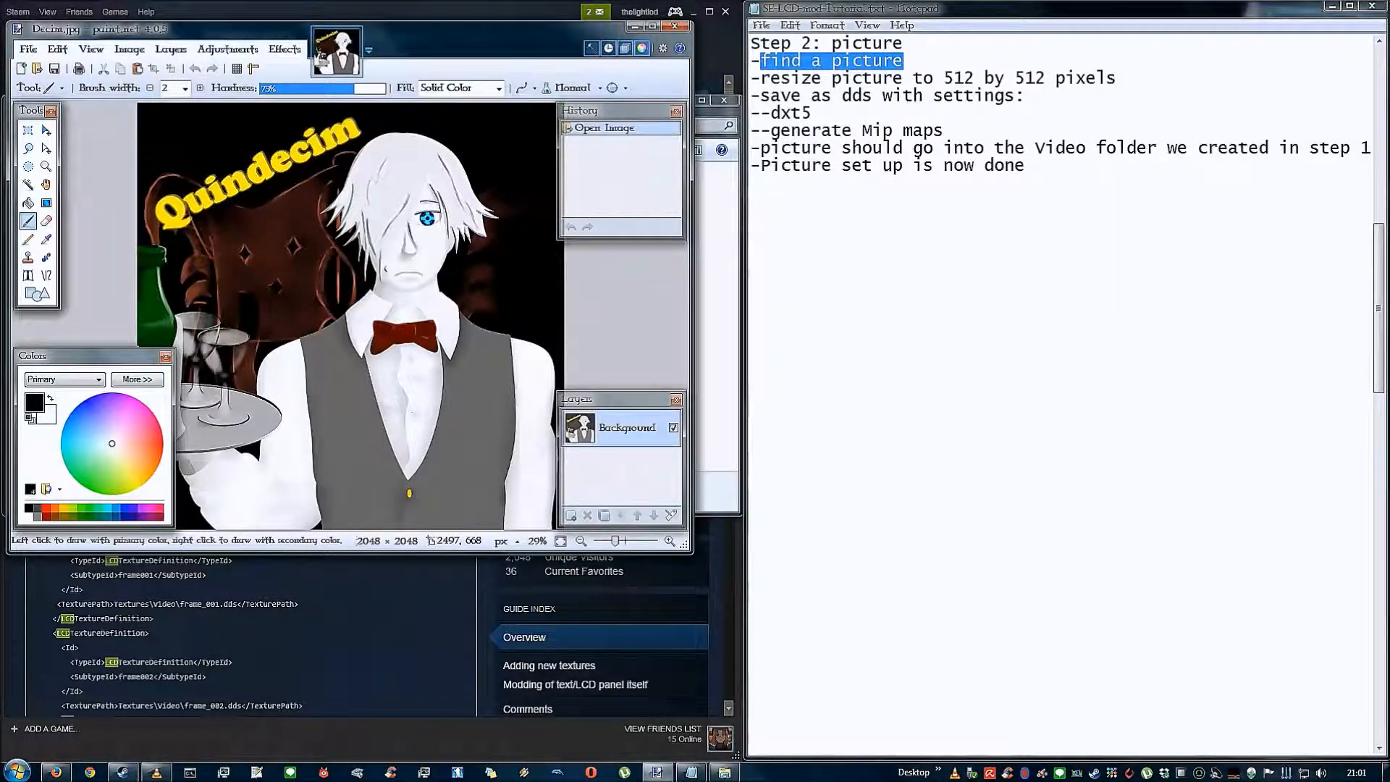
pyautogui.moveTo(761, 79); pyautogui.dragTo(1115, 79)
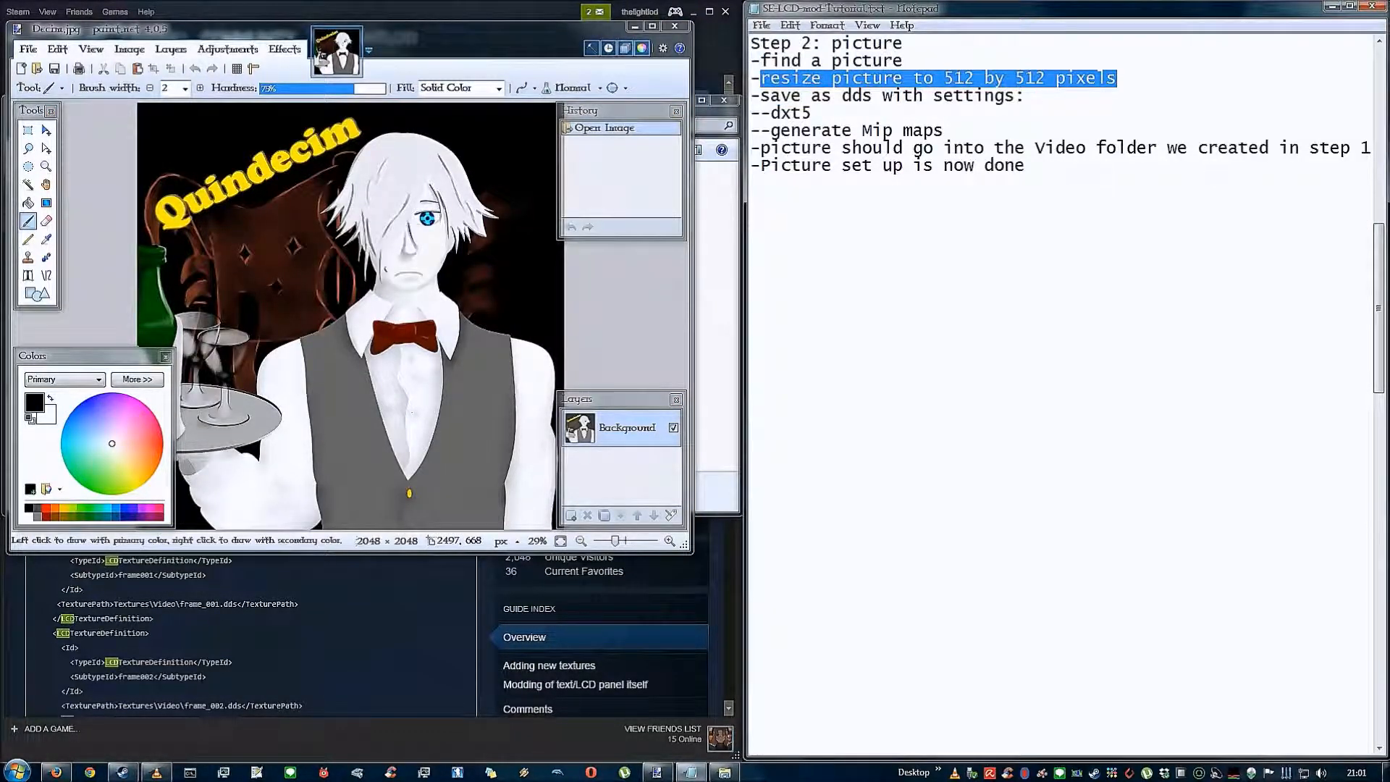
# Start a Save As of the picture, then cancel it to return to the image
pyautogui.click(28, 48)
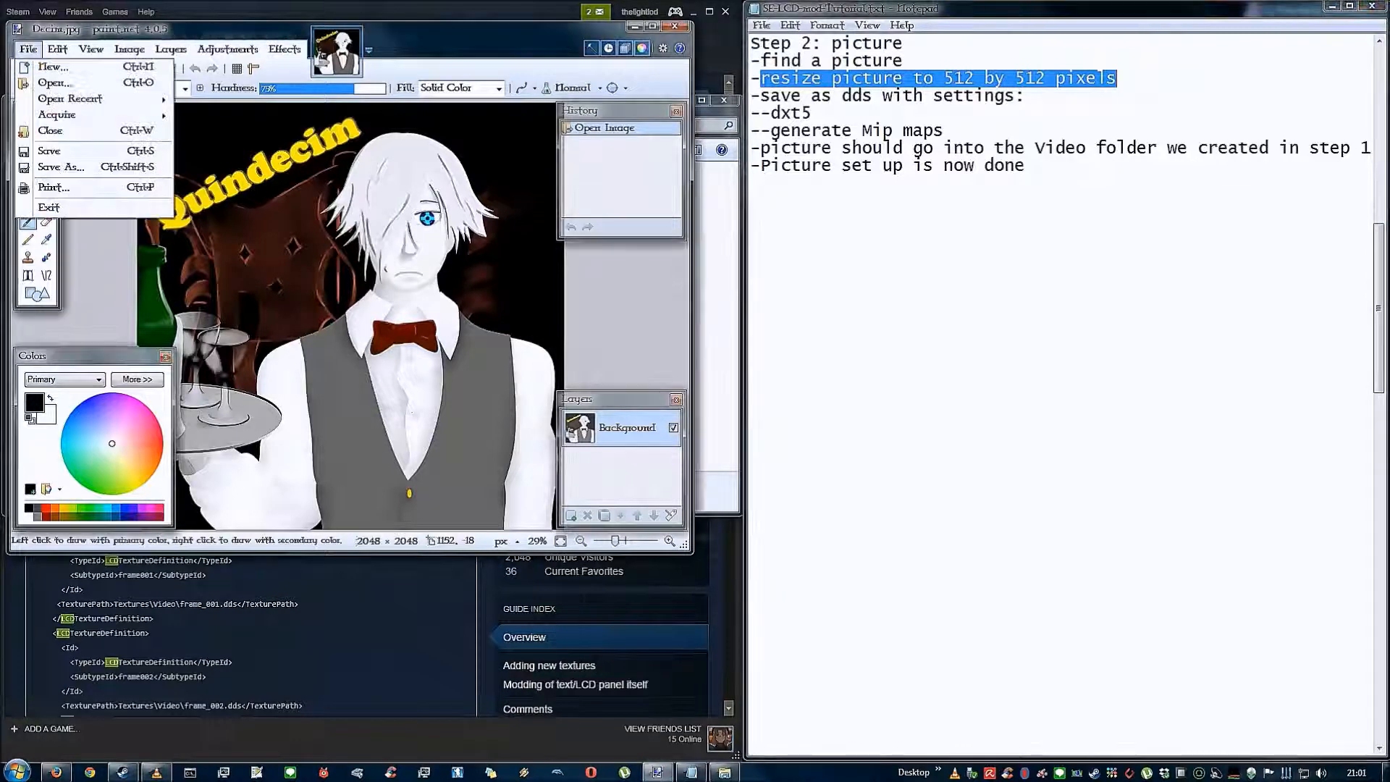
pyautogui.click(60, 167)
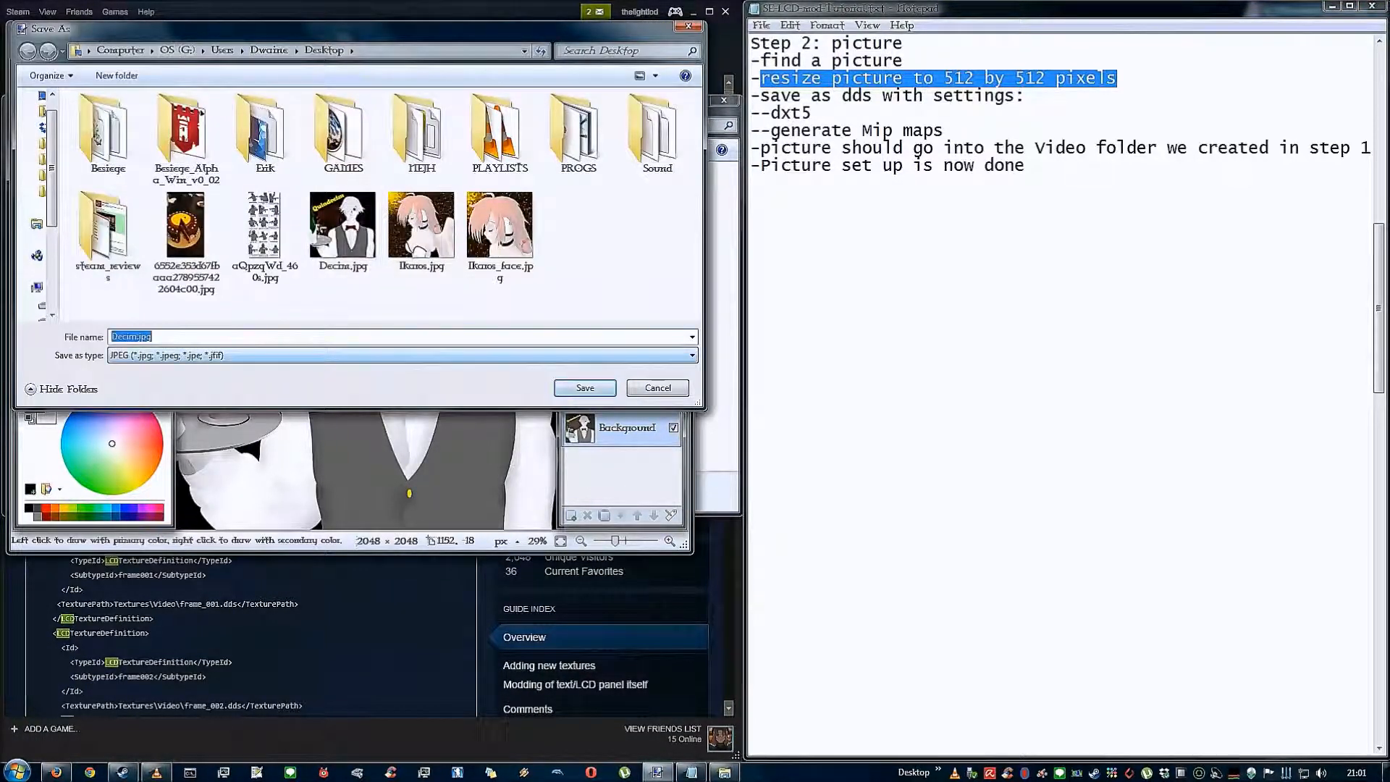
pyautogui.click(585, 388)
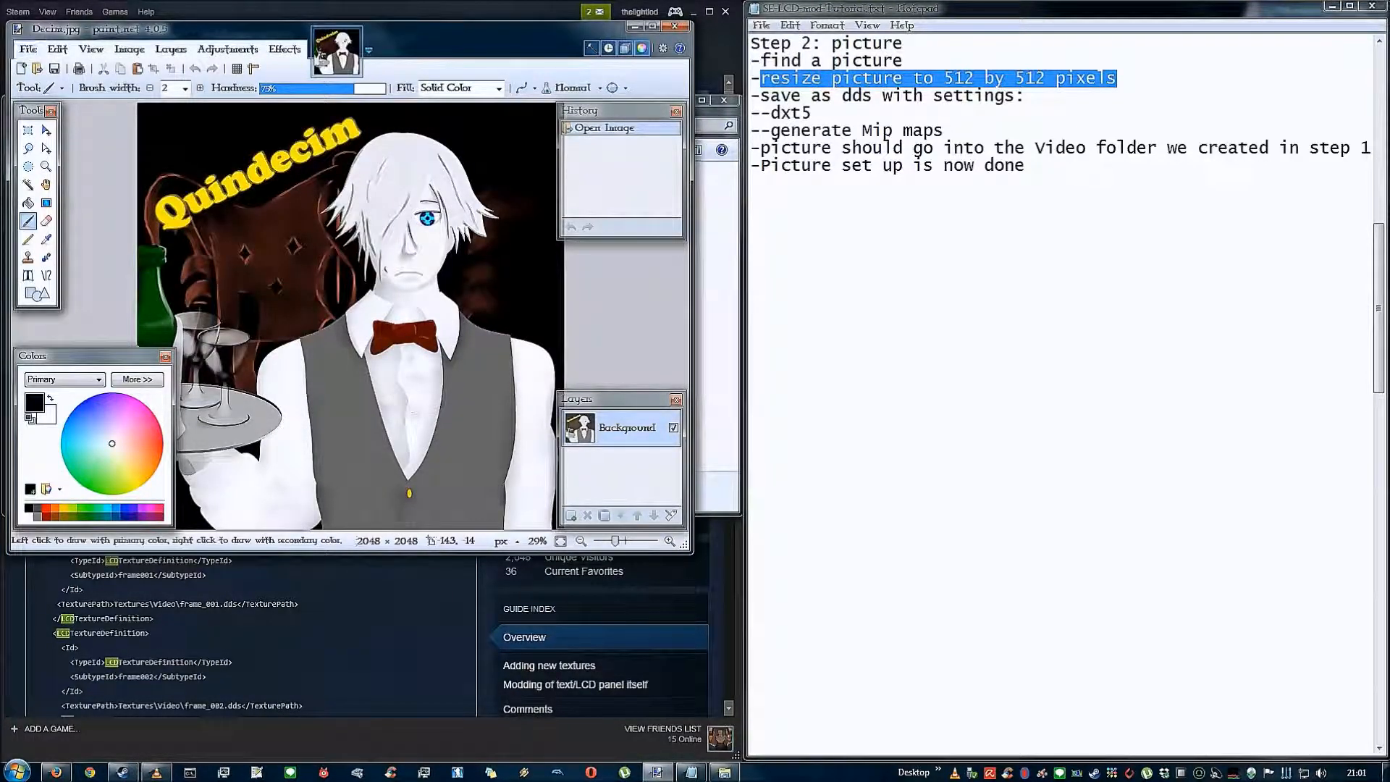
# Resize the Decim picture to 512 by 512 pixels, keeping the aspect ratio
pyautogui.click(129, 49)
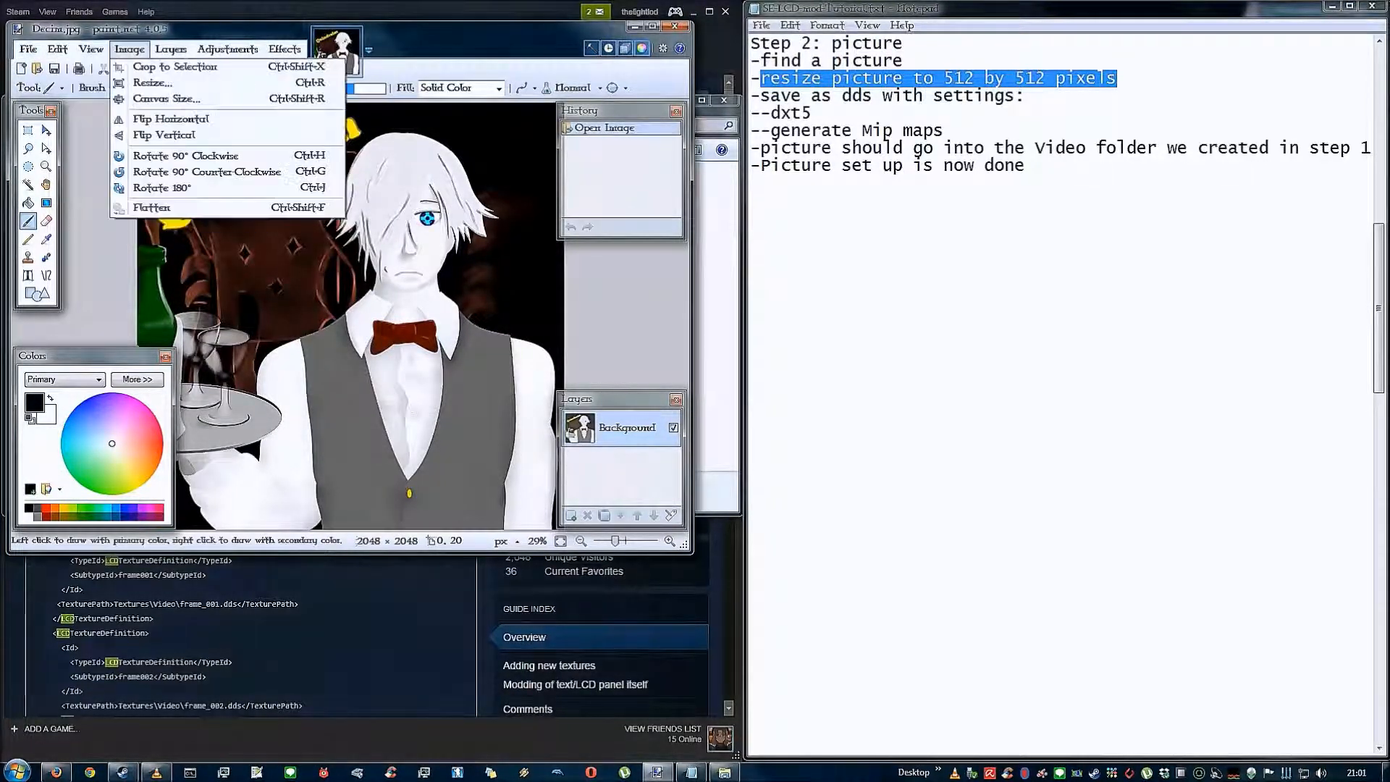
pyautogui.click(152, 83)
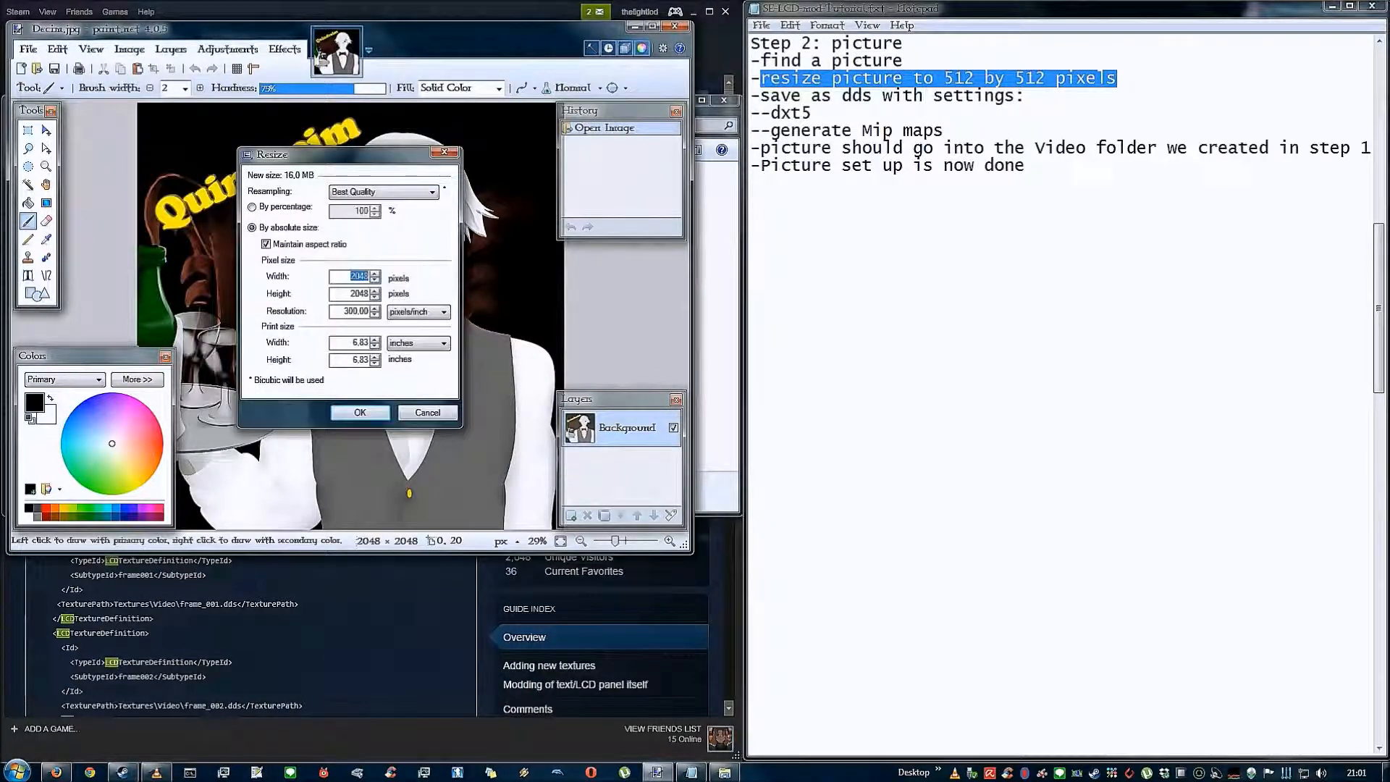
pyautogui.write('512')
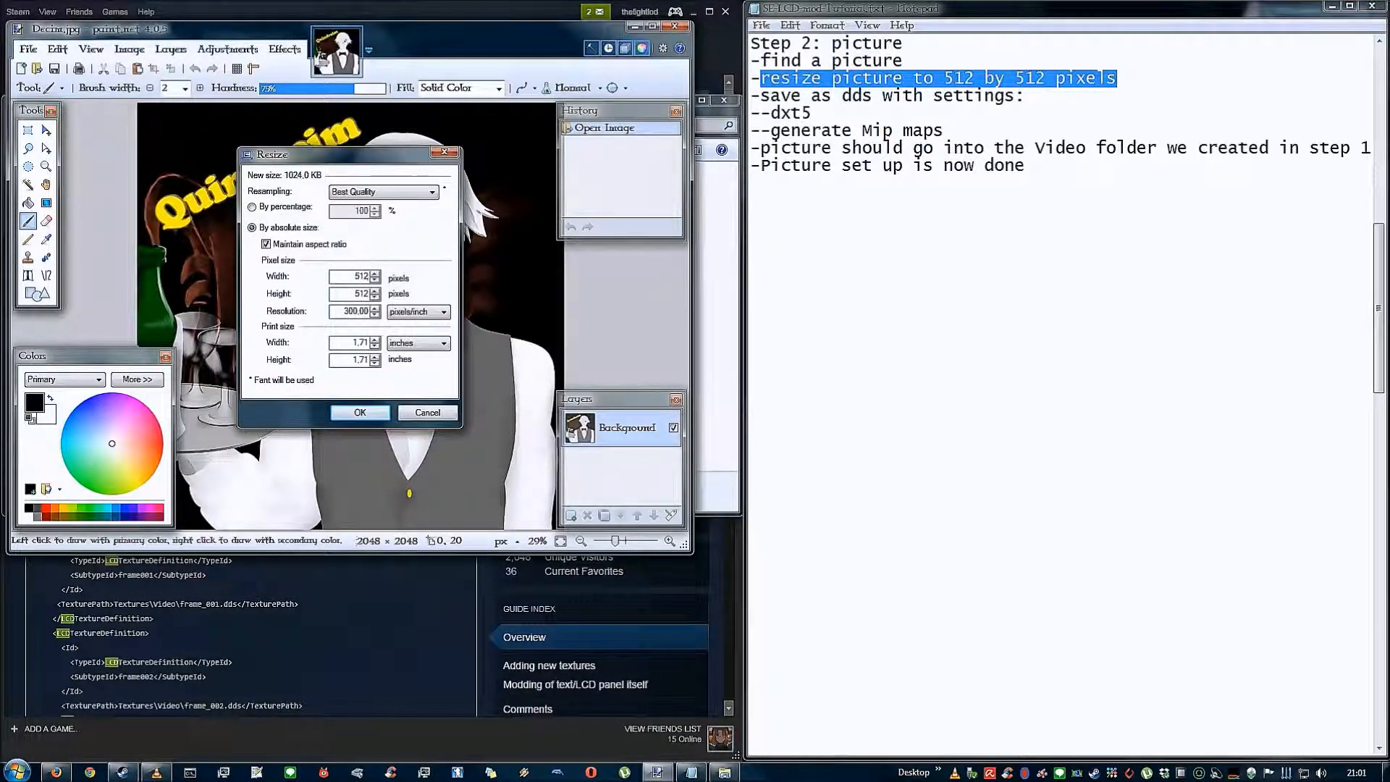
pyautogui.click(359, 413)
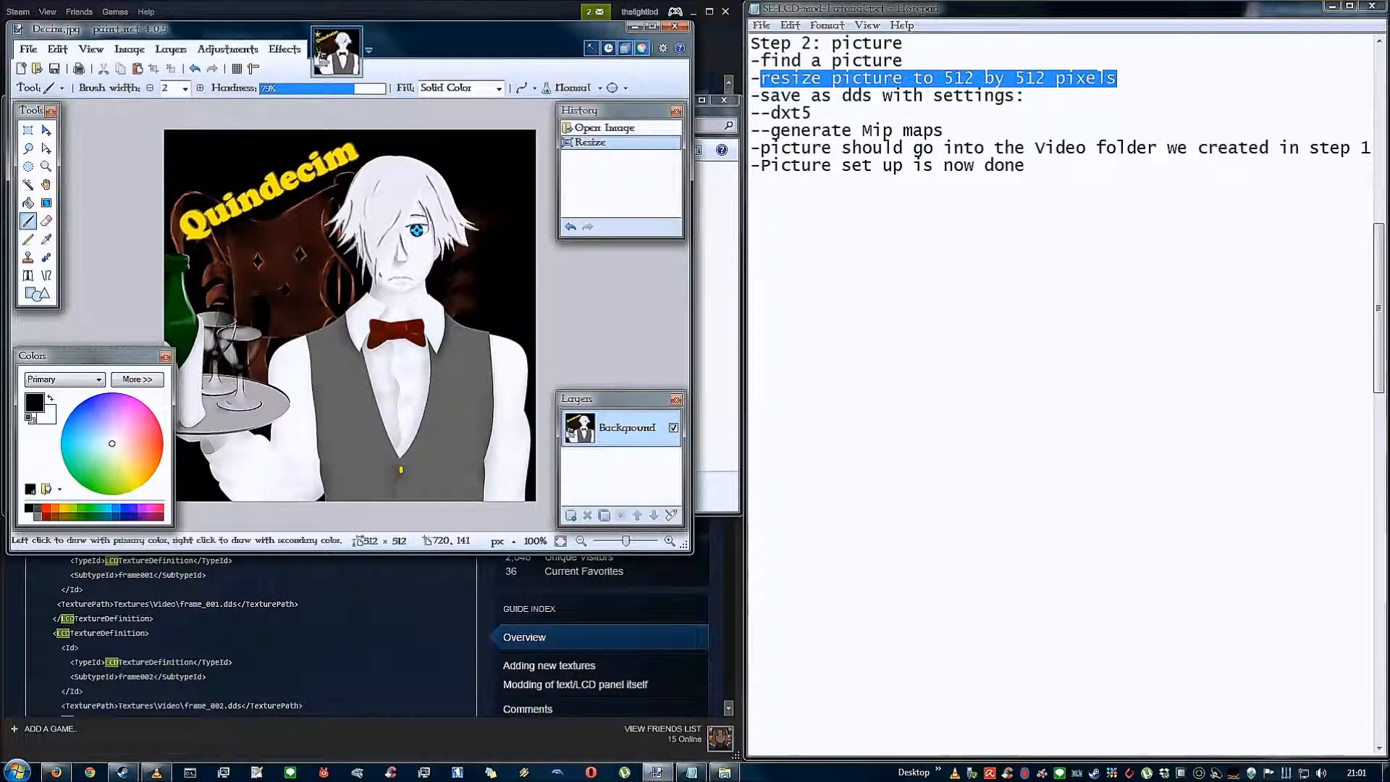
pyautogui.click(802, 113)
pyautogui.moveTo(760, 95); pyautogui.dragTo(1025, 97)
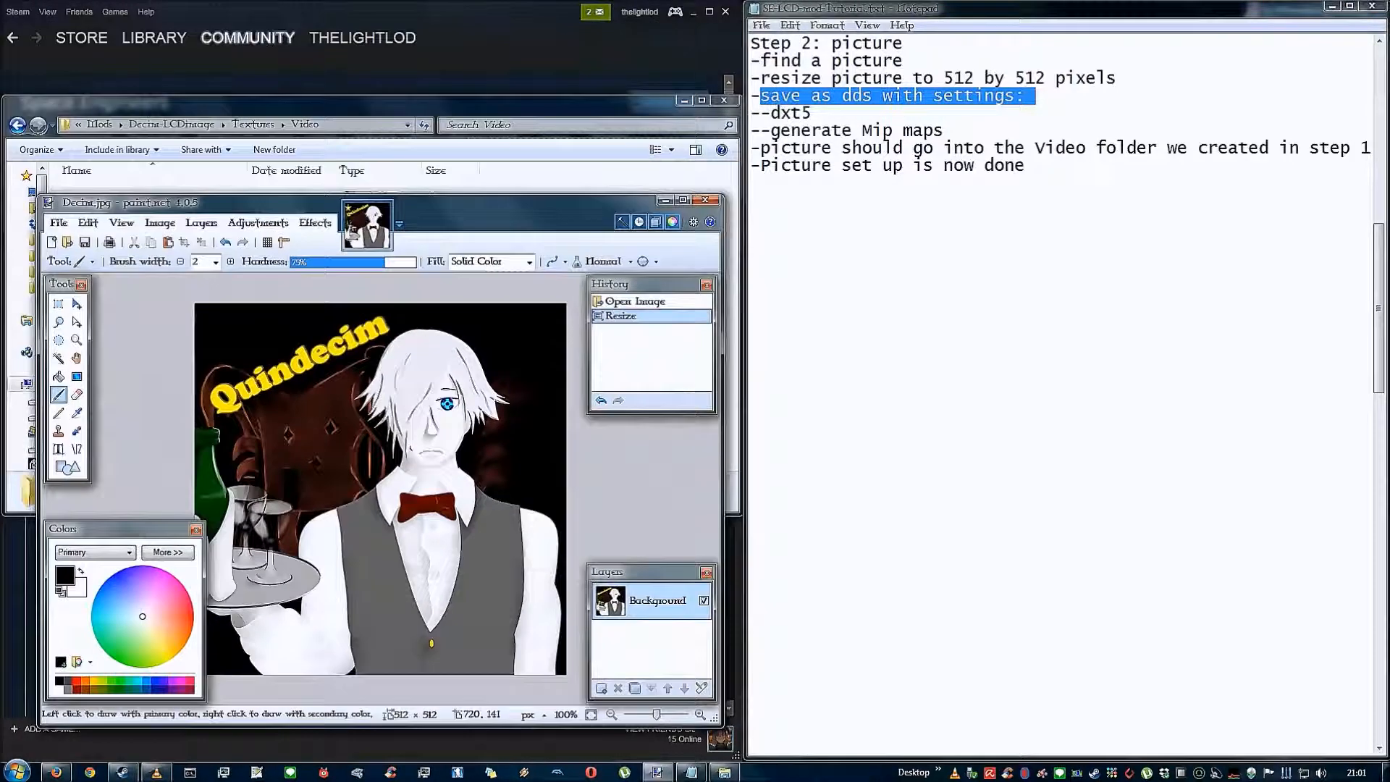
# Start Save As and point it to the mod's Textures\Video folder via the copied path
pyautogui.click(359, 125)
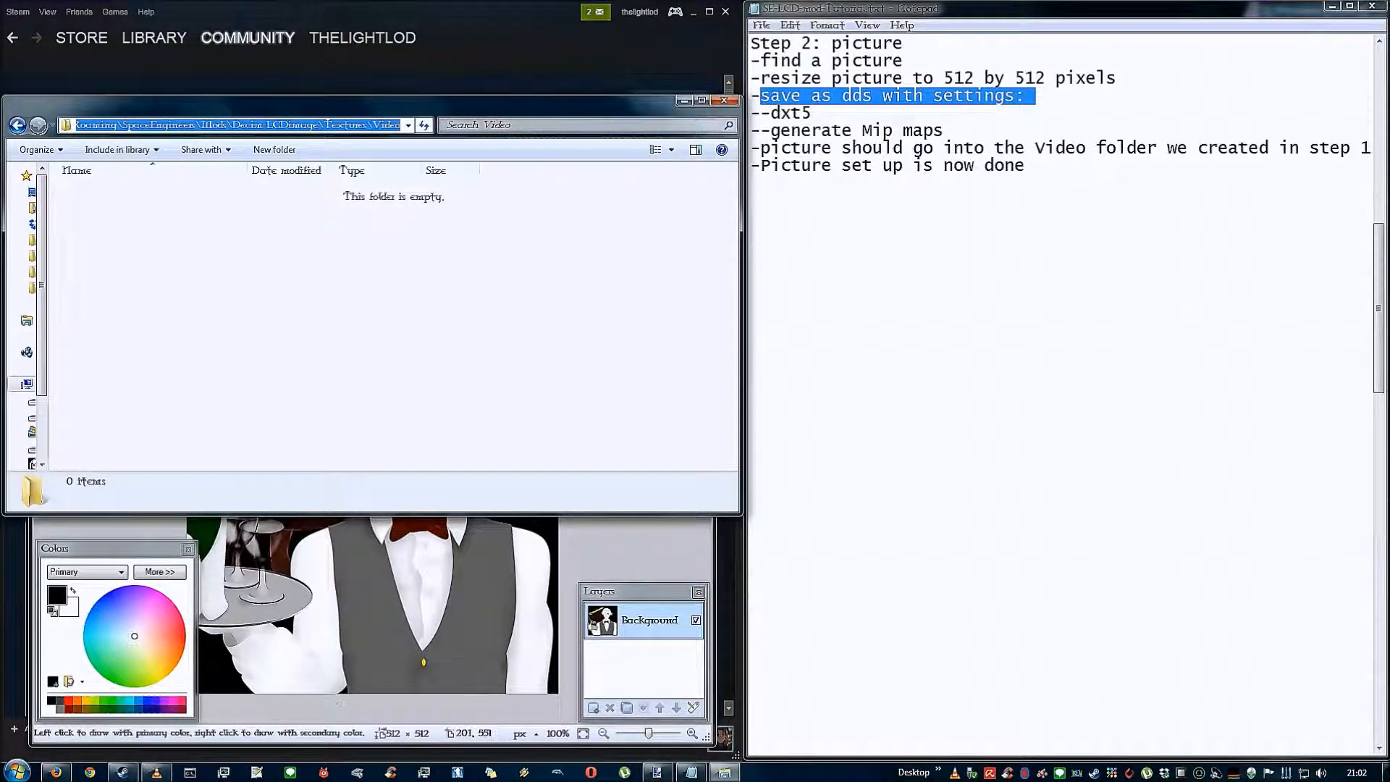
pyautogui.click(380, 434)
pyautogui.click(50, 242)
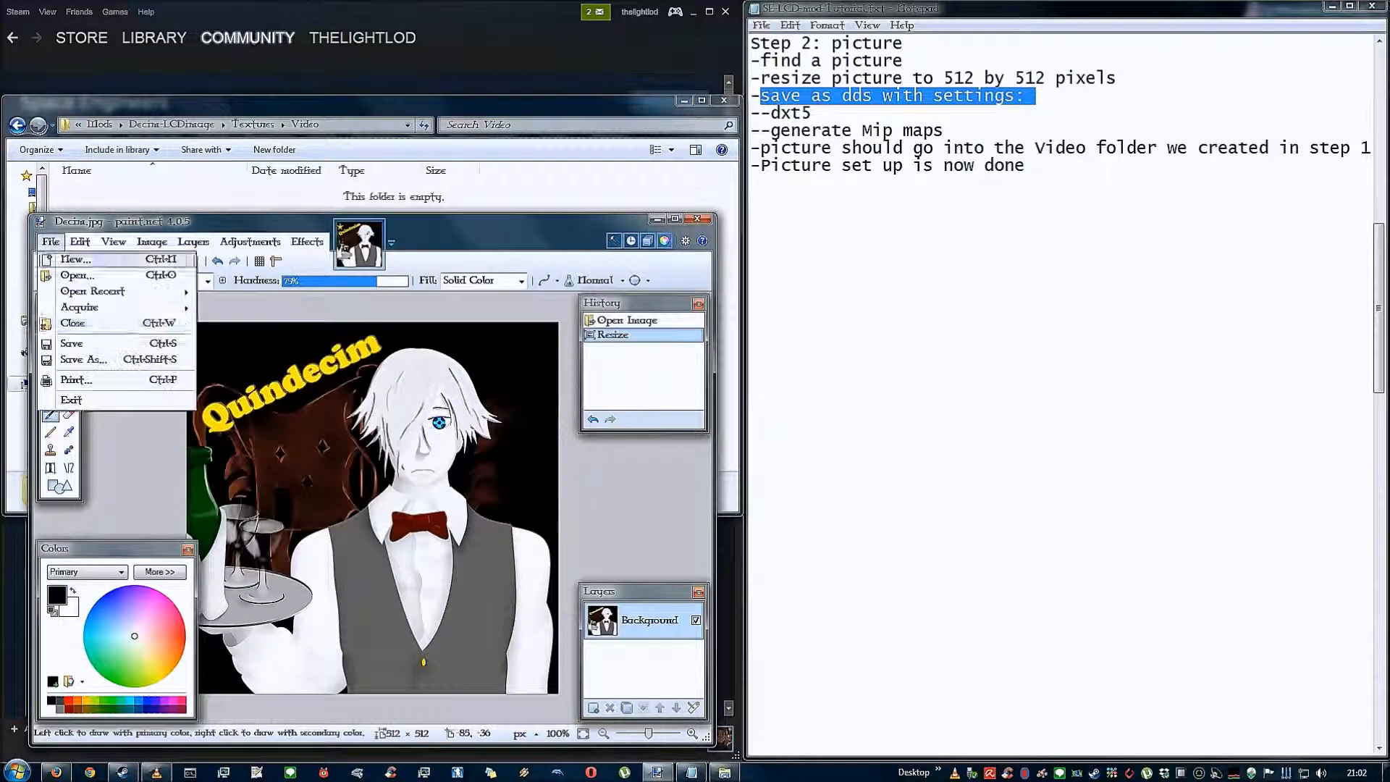
pyautogui.click(83, 359)
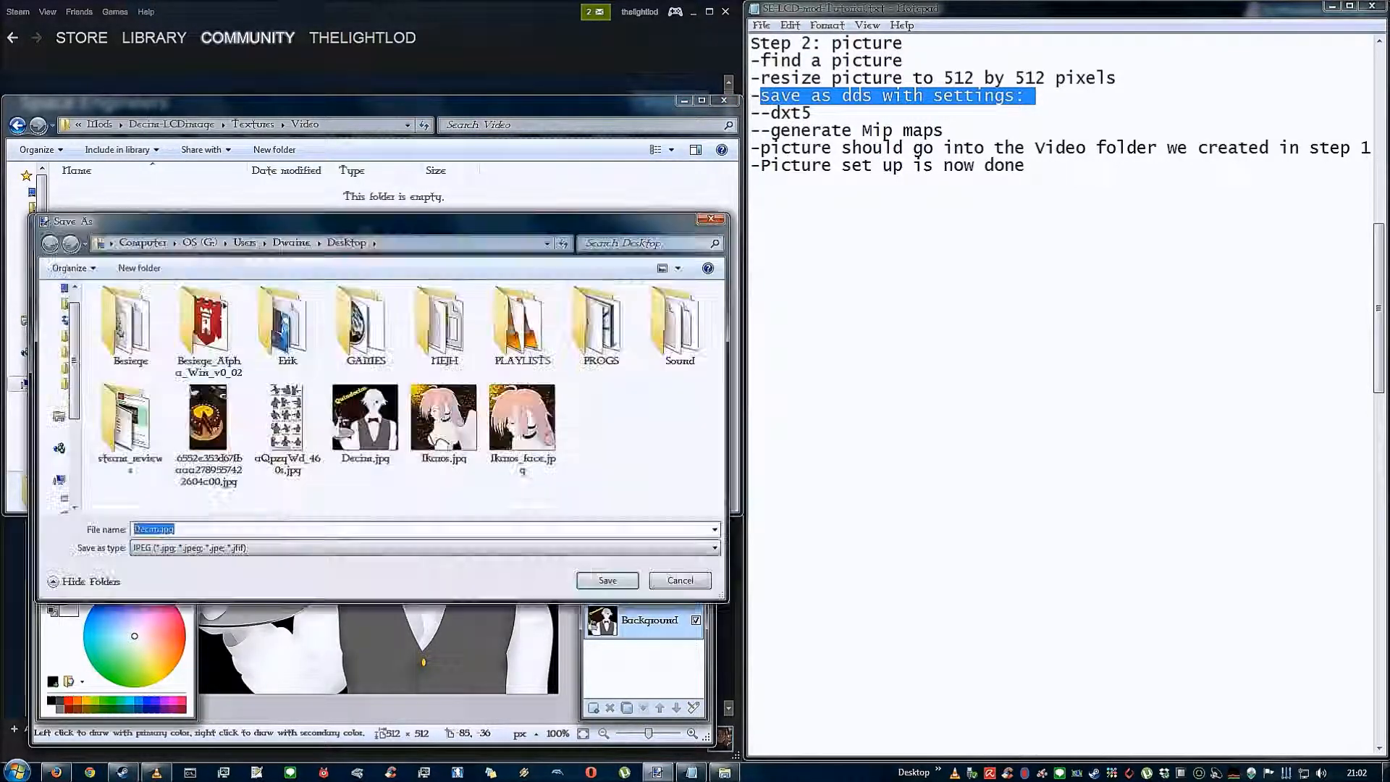
pyautogui.click(456, 242)
pyautogui.hotkey('ctrl', 'v')
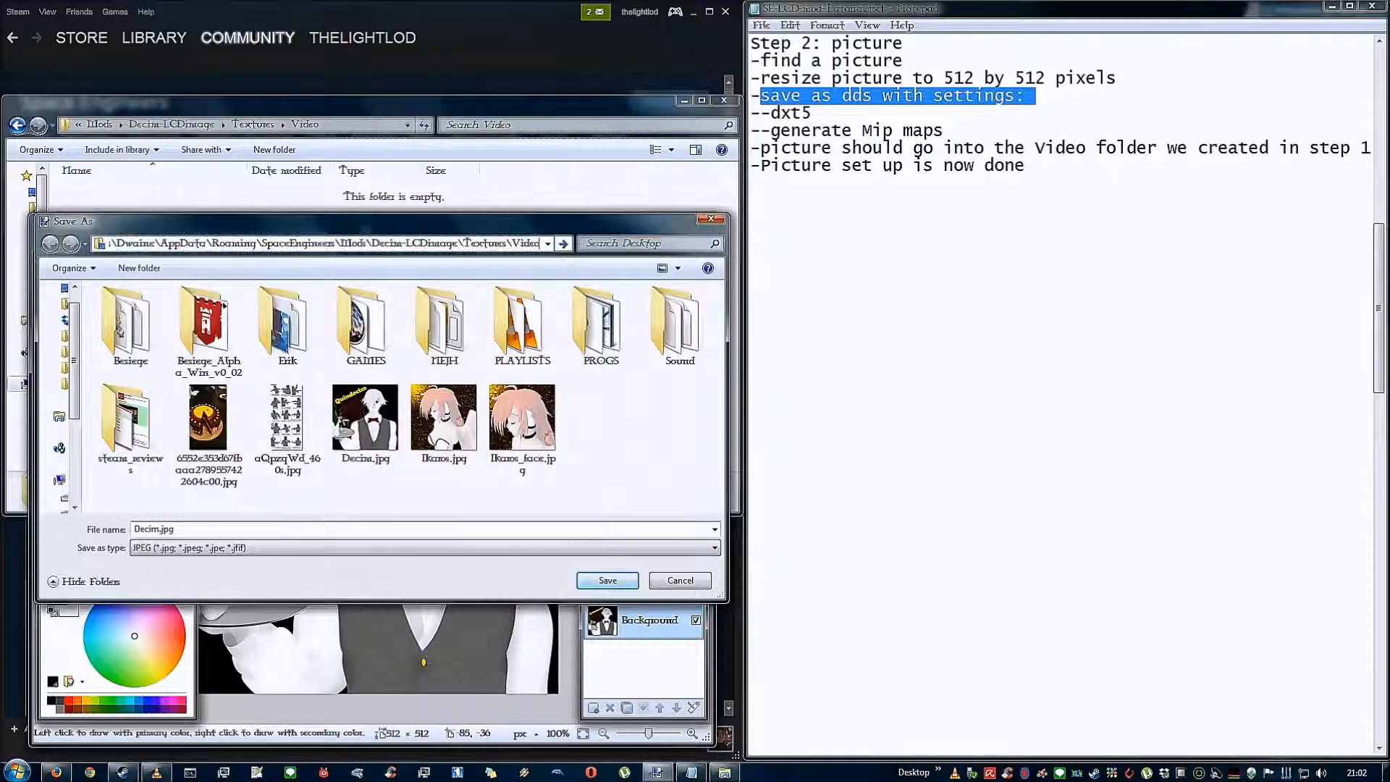
pyautogui.press('Return')
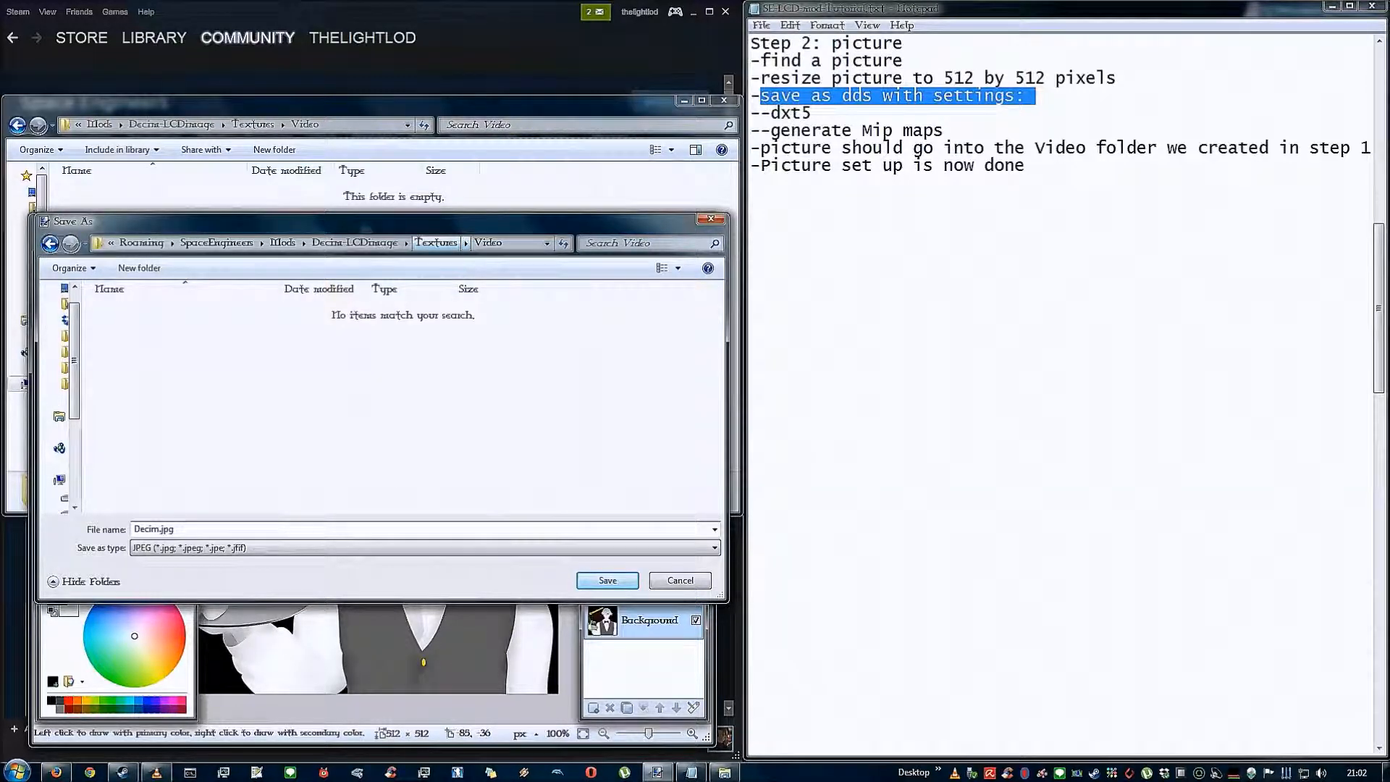
# Save the picture as Decim.dds with the DirectDraw Surface (DDS) file type
pyautogui.click(543, 100)
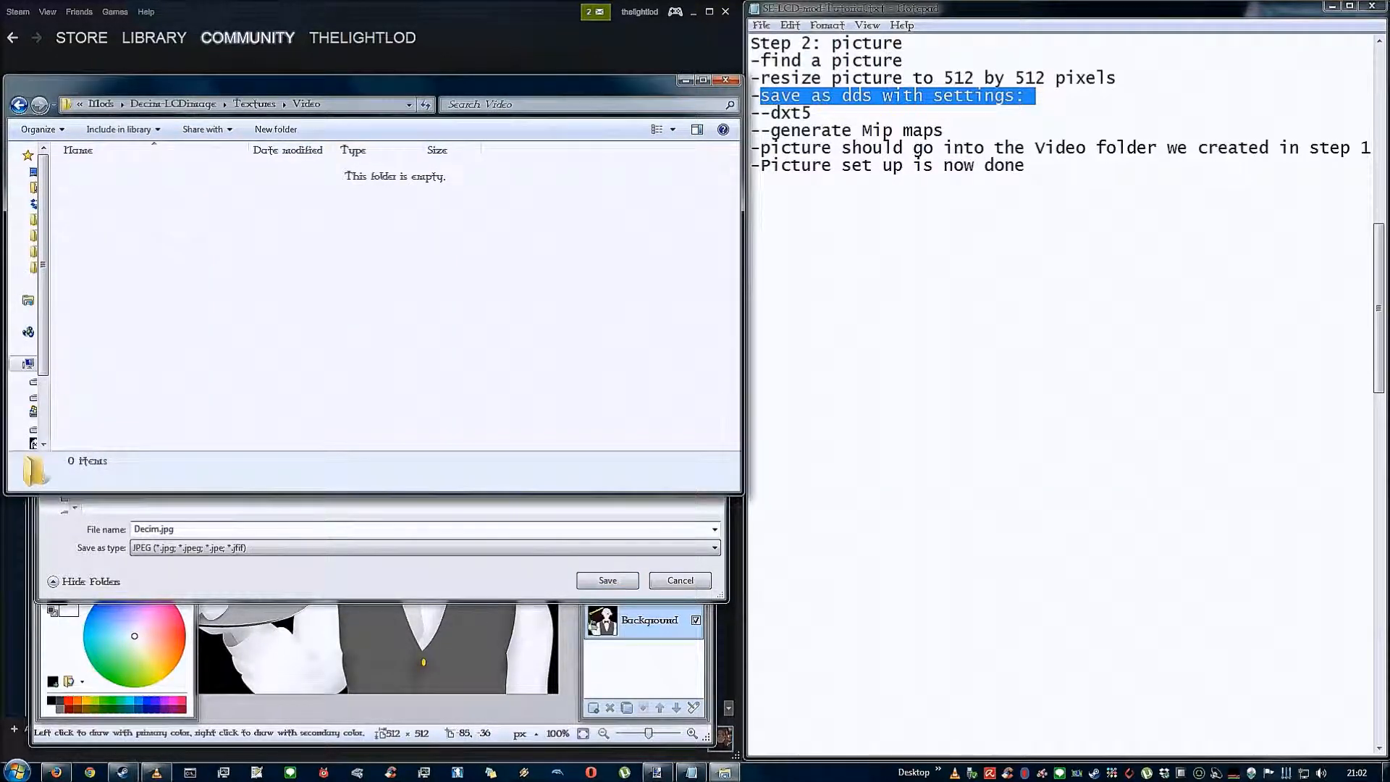
pyautogui.click(380, 533)
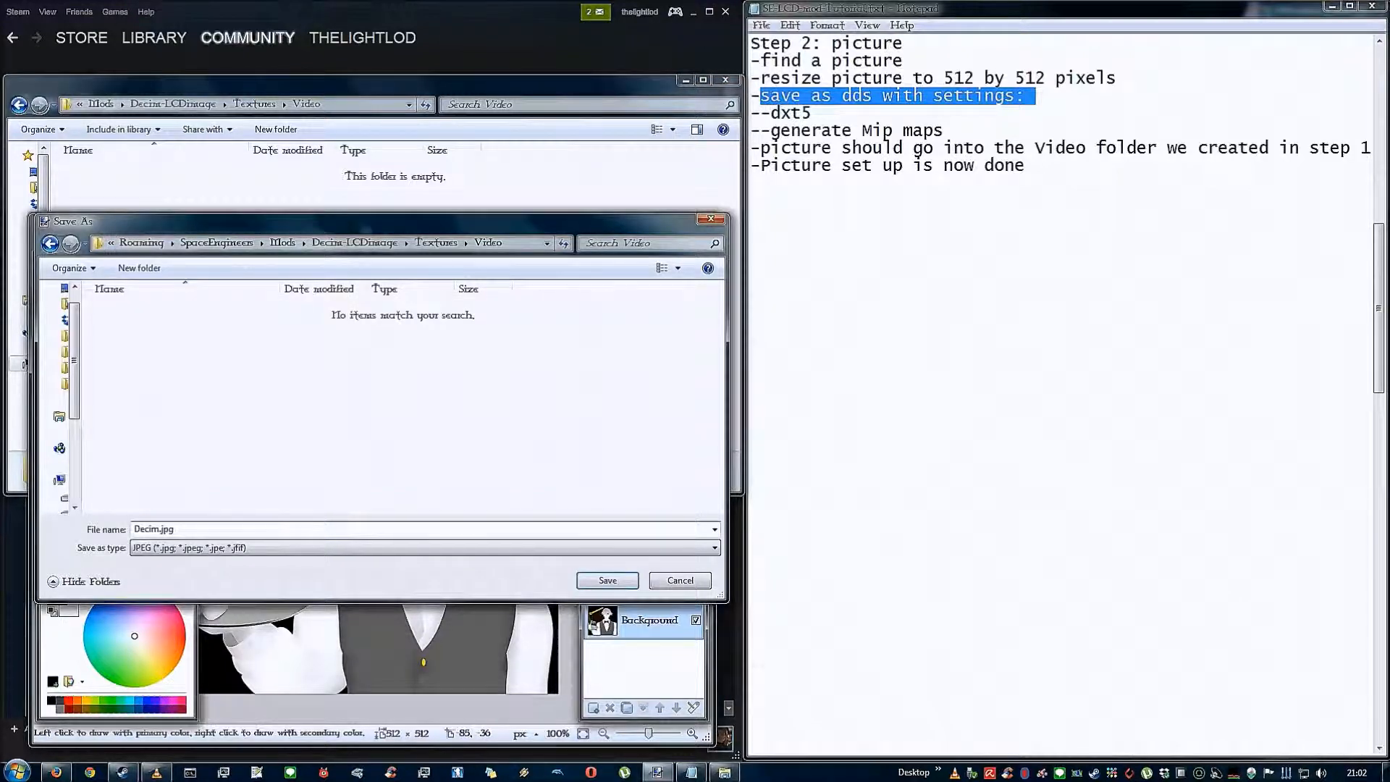
pyautogui.click(424, 548)
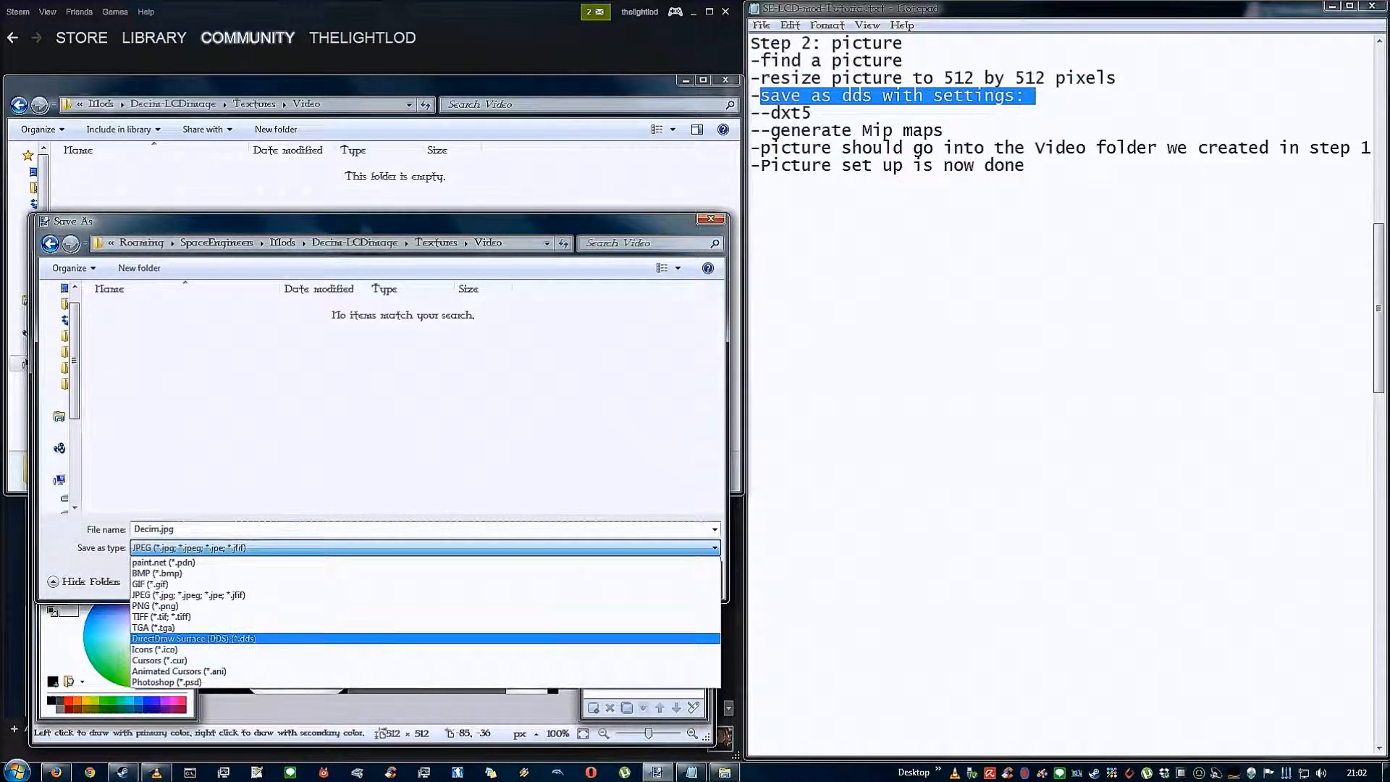
pyautogui.click(195, 638)
pyautogui.click(163, 530)
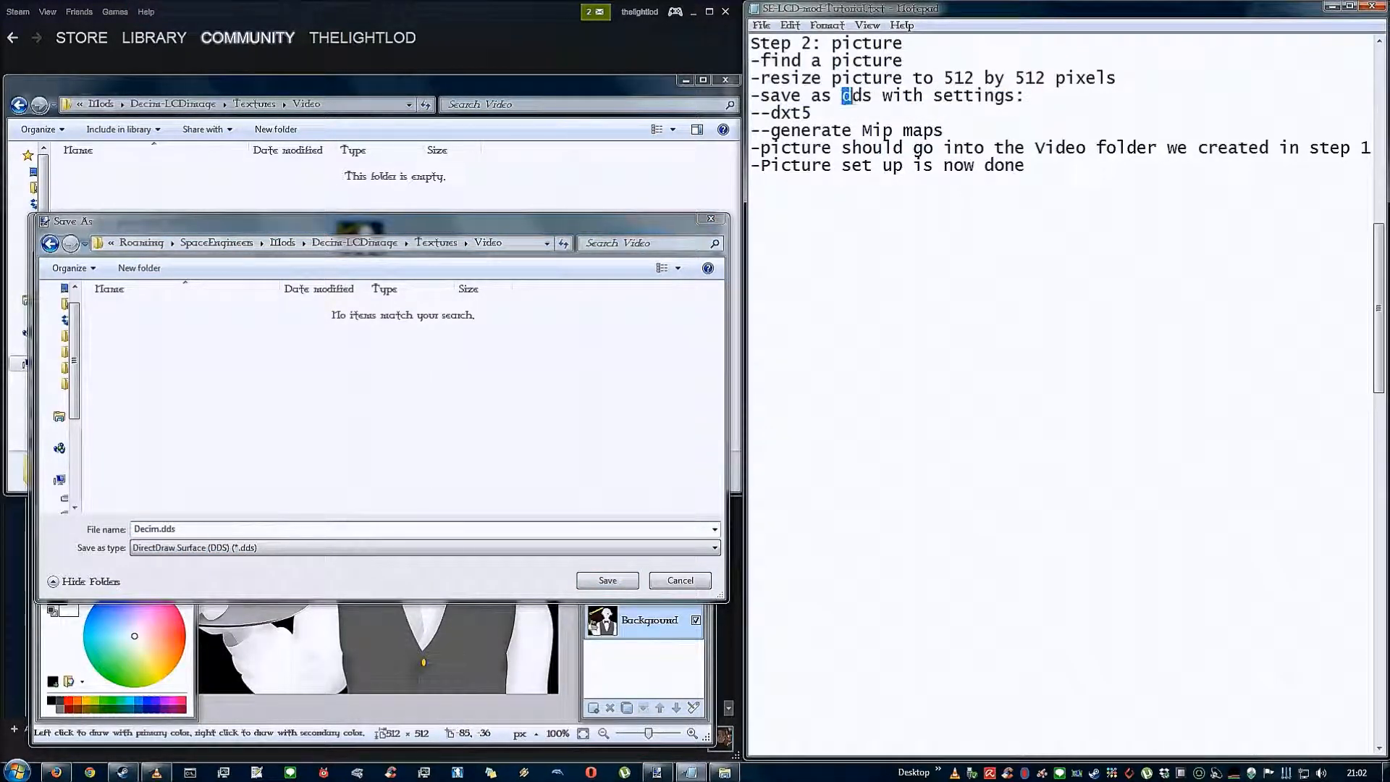
pyautogui.doubleClick(855, 96)
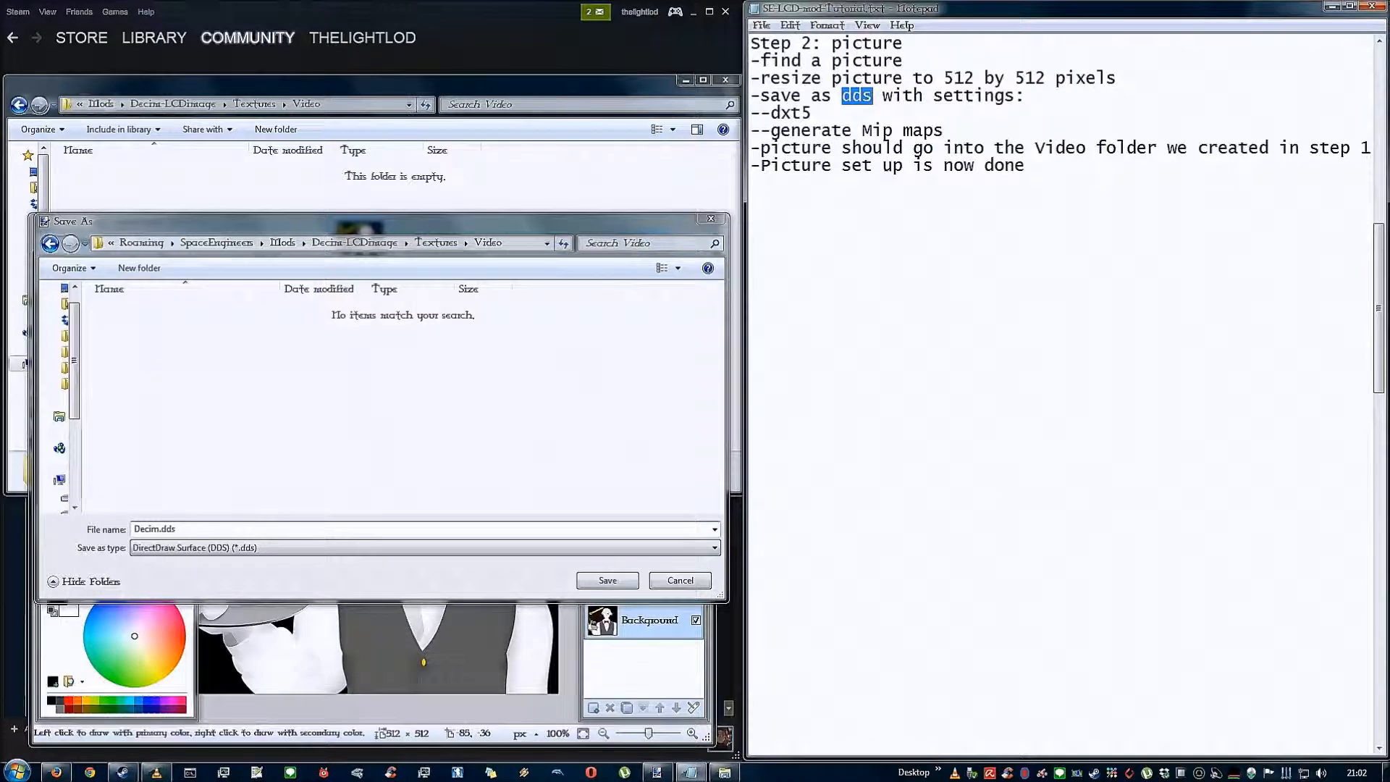
pyautogui.click(606, 579)
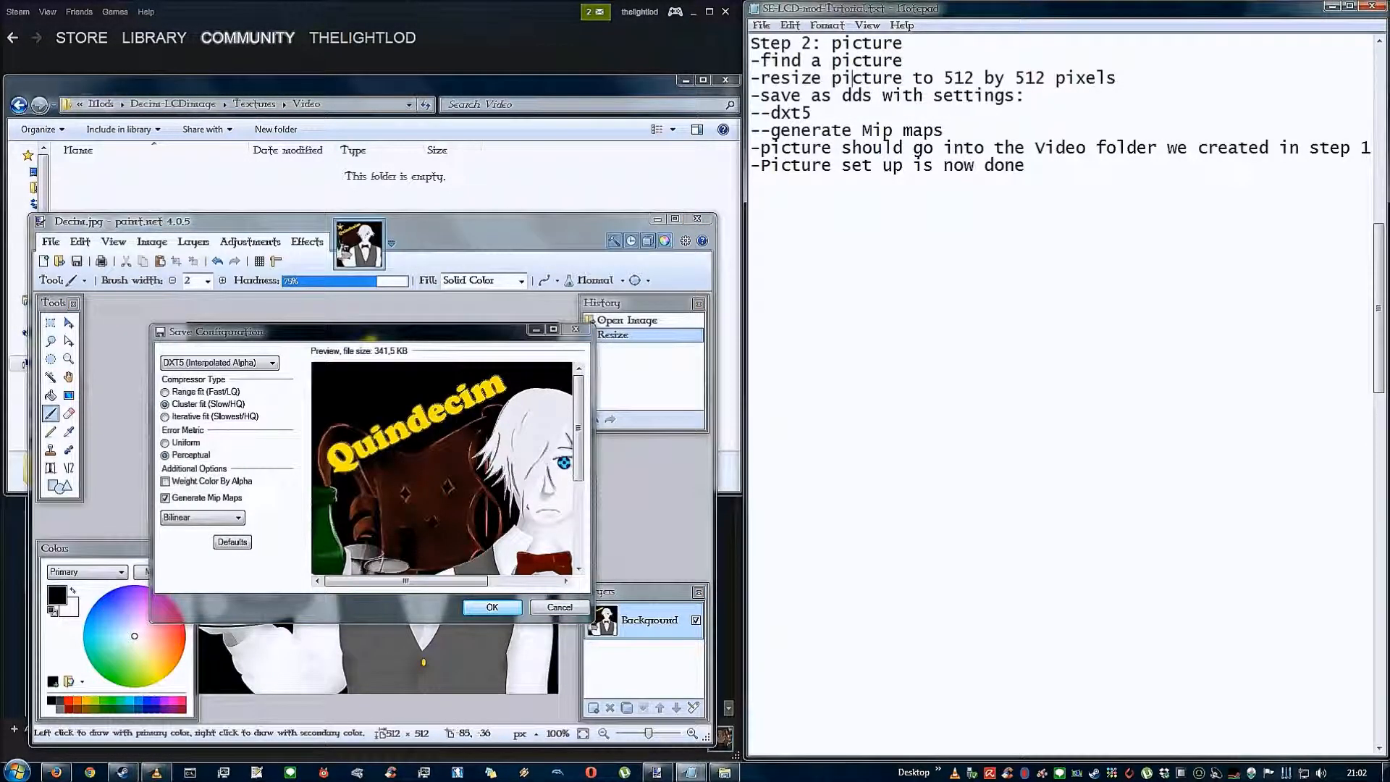
# Confirm DXT5 (Interpolated Alpha) with Generate Mip Maps for the Decim.dds save
pyautogui.doubleClick(790, 113)
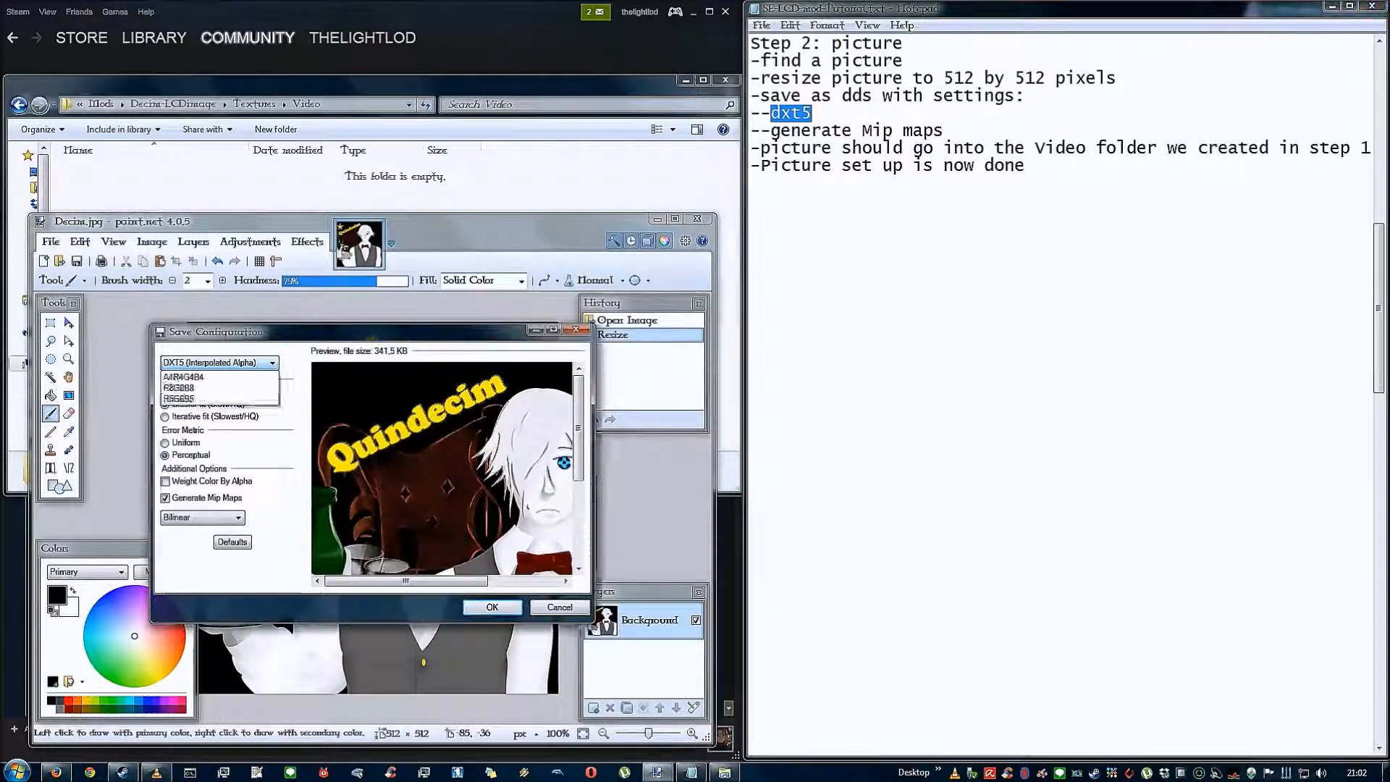
pyautogui.click(272, 362)
pyautogui.click(209, 398)
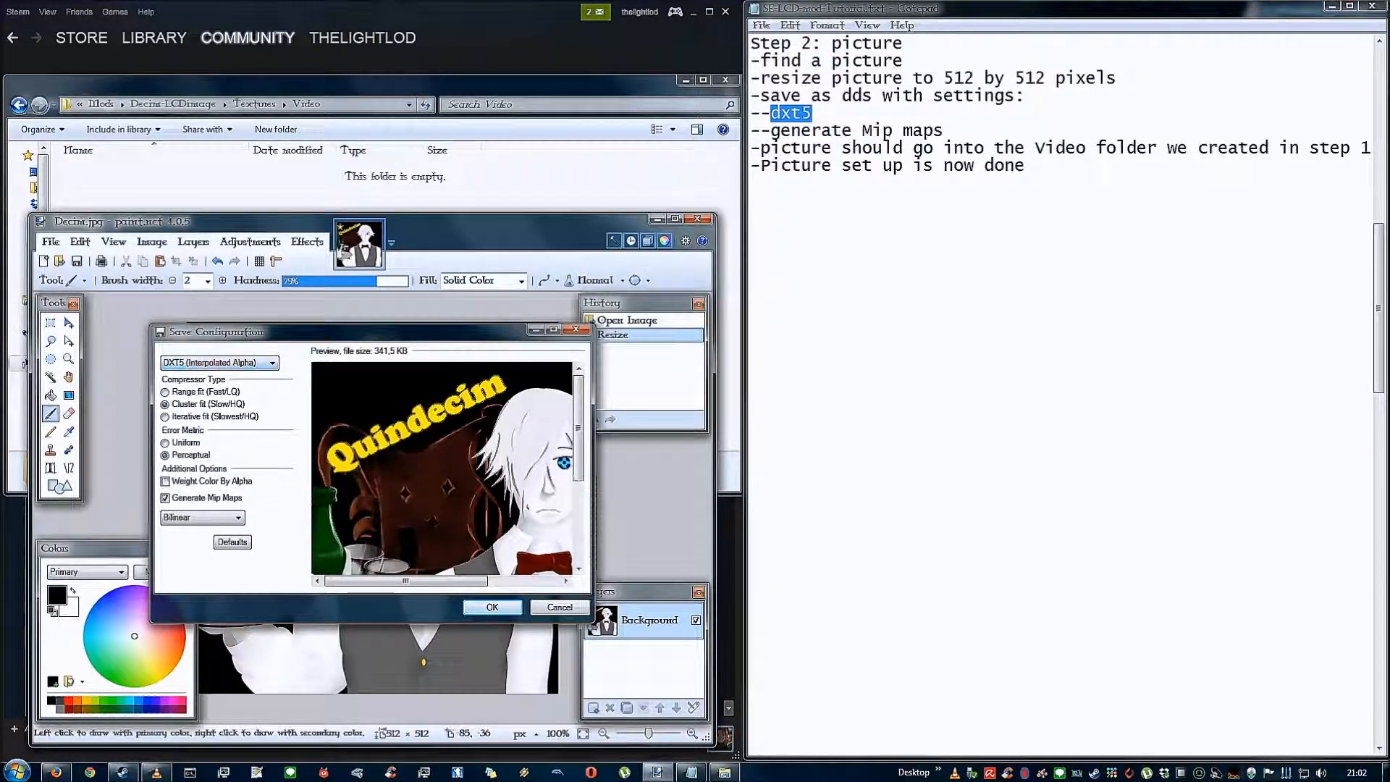
pyautogui.moveTo(770, 130); pyautogui.dragTo(942, 130)
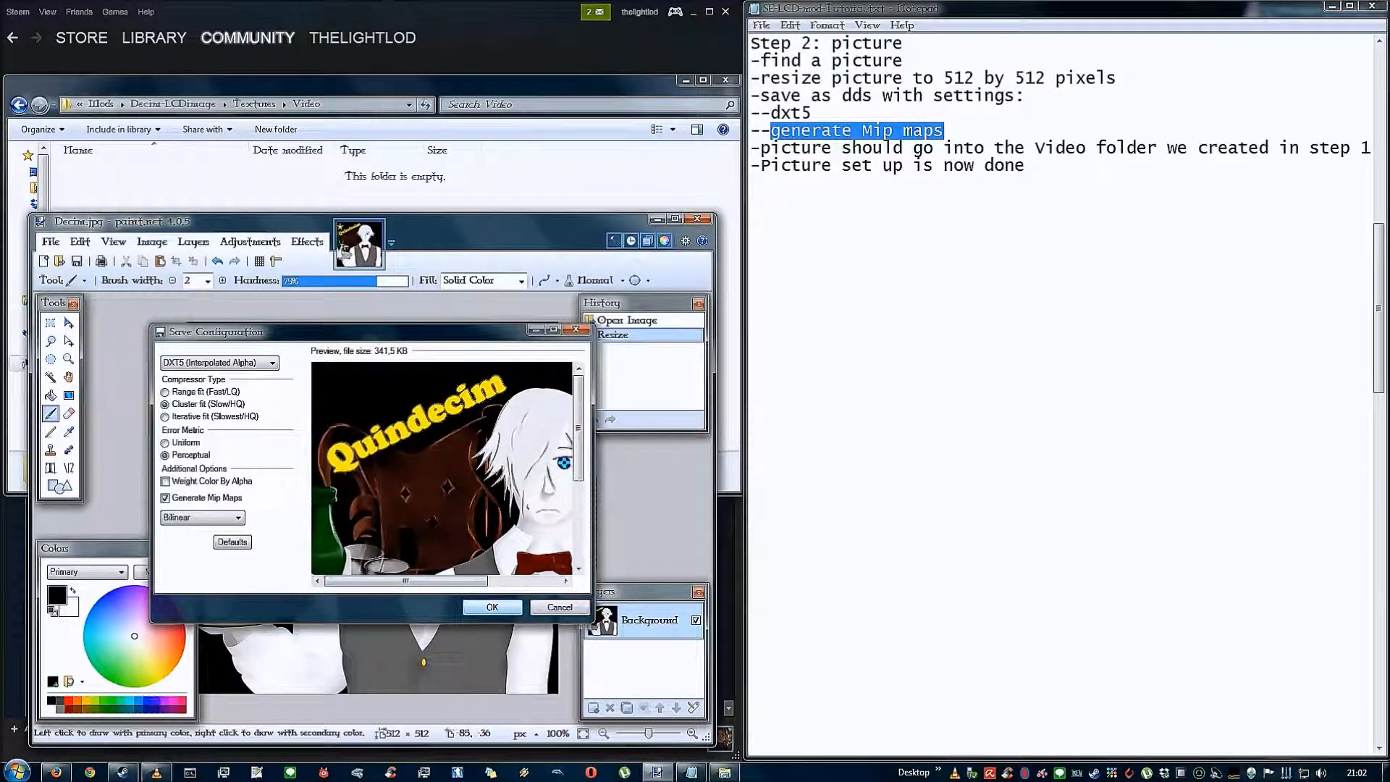
pyautogui.press('Return')
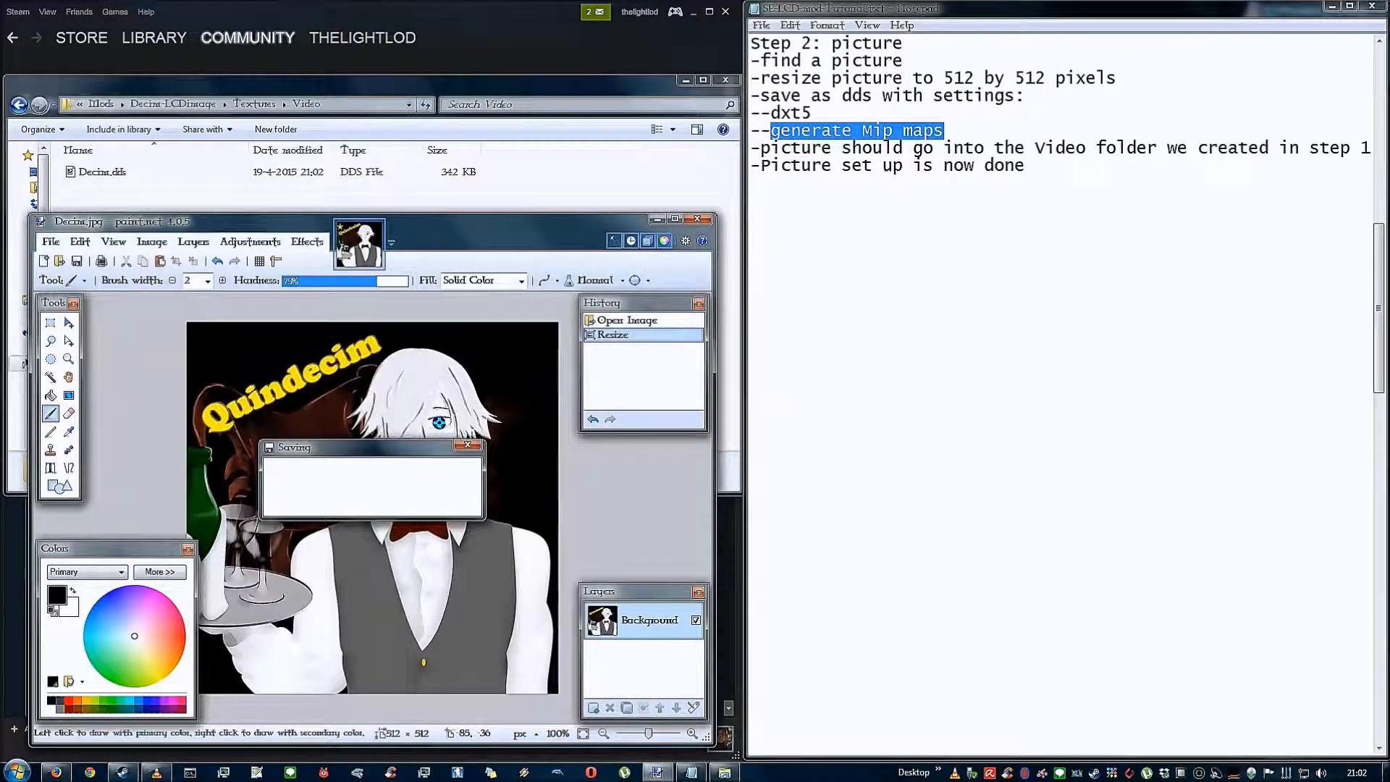
pyautogui.click(697, 218)
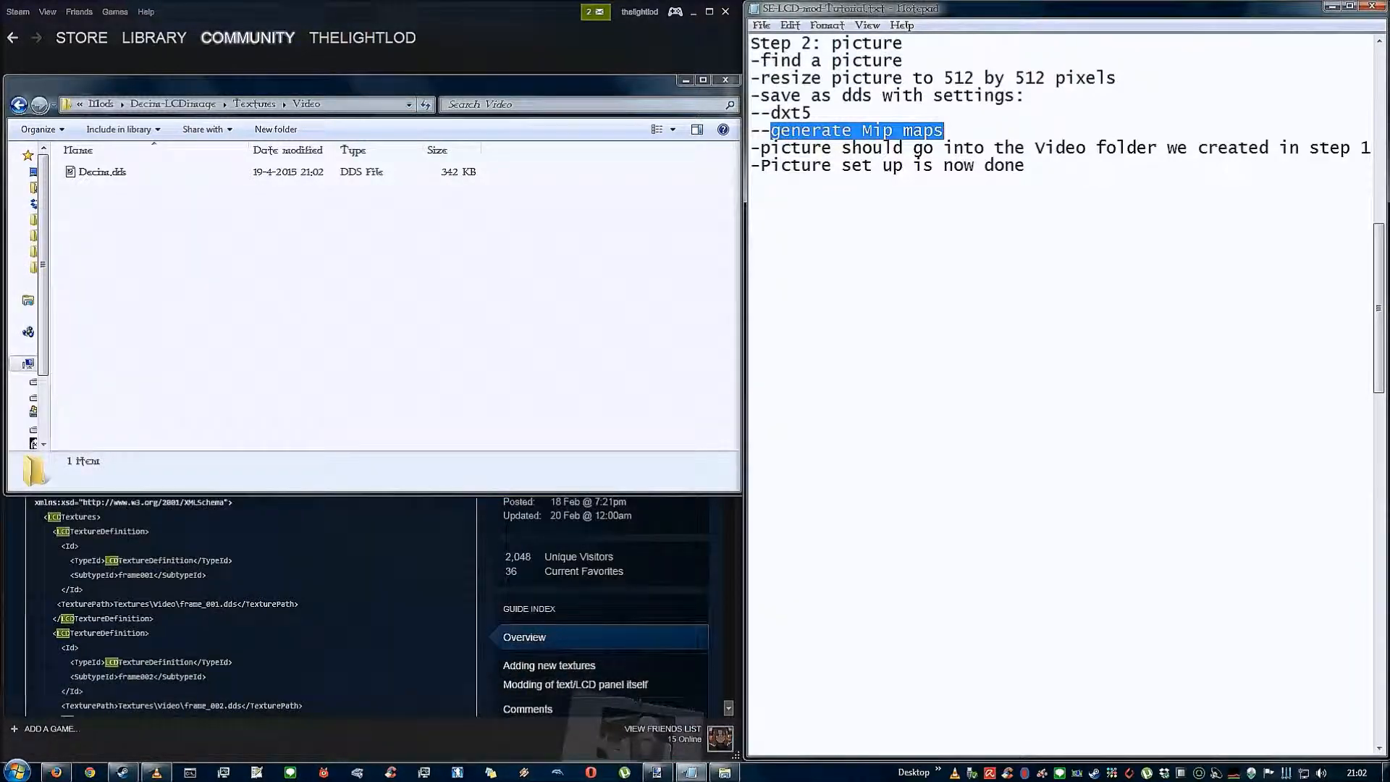
pyautogui.click(102, 172)
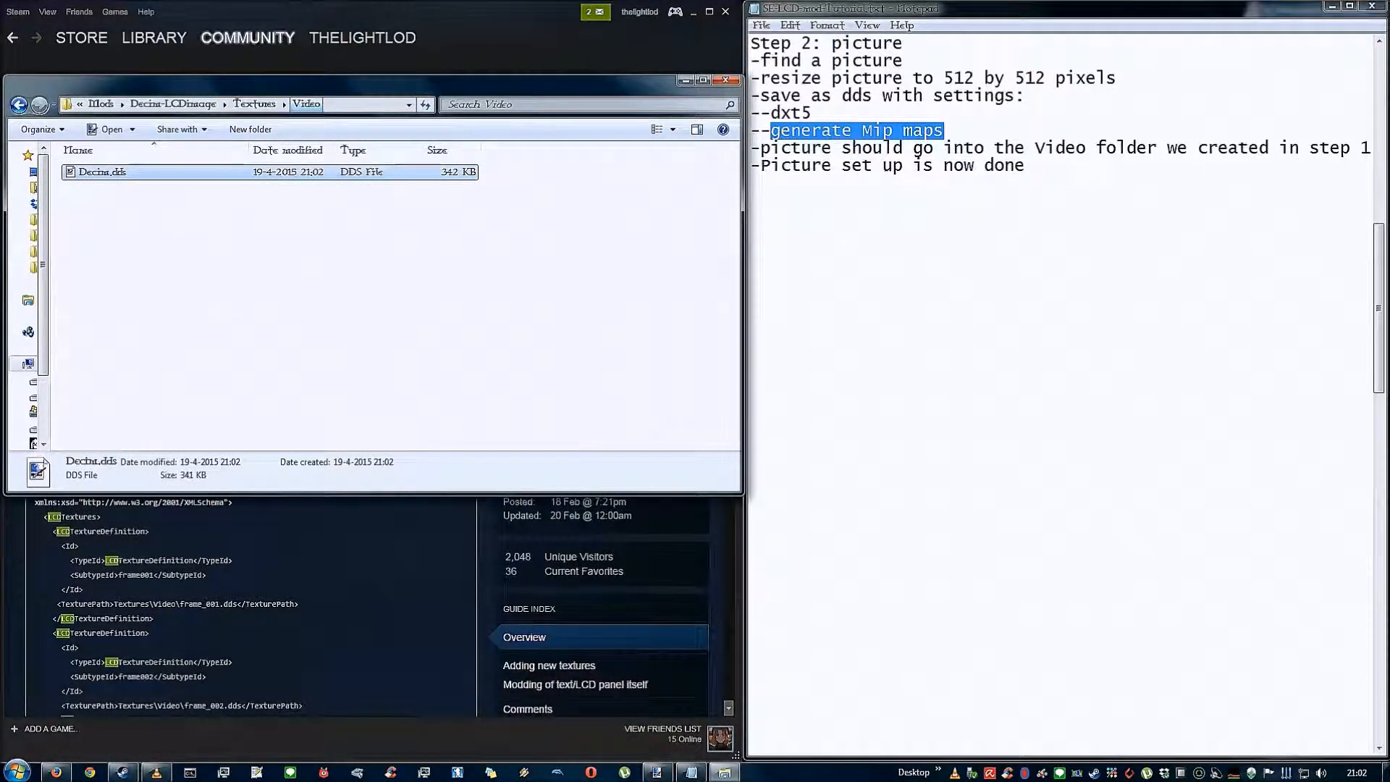
pyautogui.click(325, 326)
pyautogui.moveTo(760, 148)
pyautogui.mouseDown()
pyautogui.moveTo(1024, 170)
pyautogui.moveTo(1344, 149)
pyautogui.mouseUp()
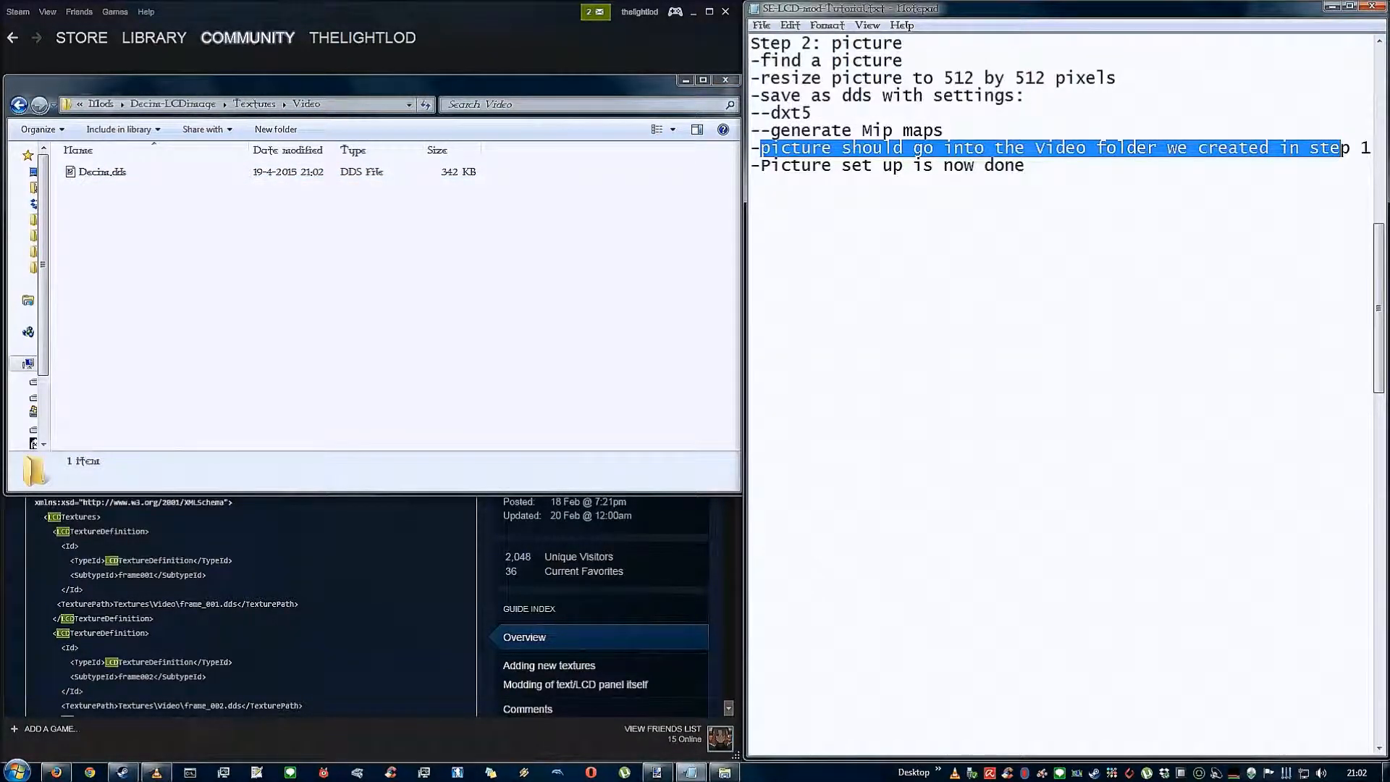
pyautogui.click(912, 165)
pyautogui.scroll(-3, 749, 305)
pyautogui.scroll(-3, 750, 304)
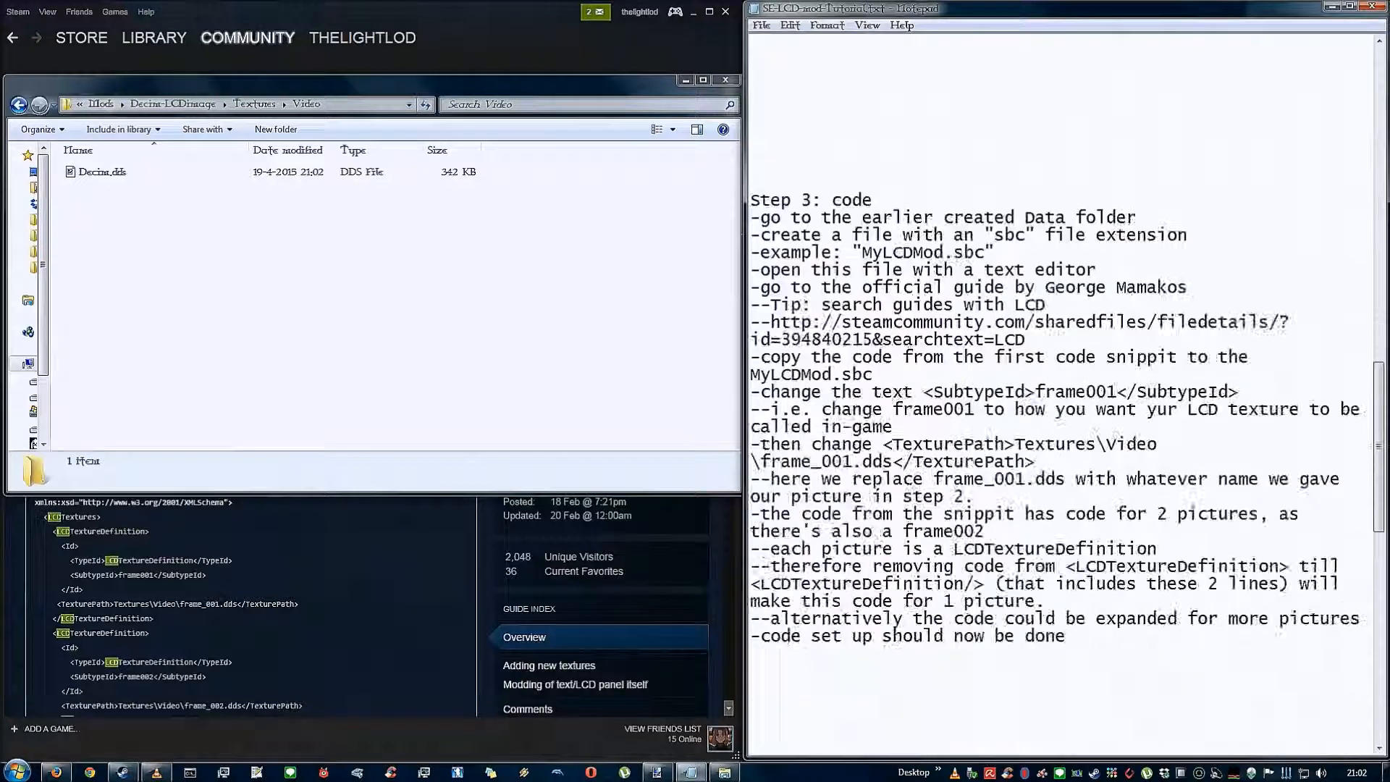
pyautogui.scroll(-3, 749, 305)
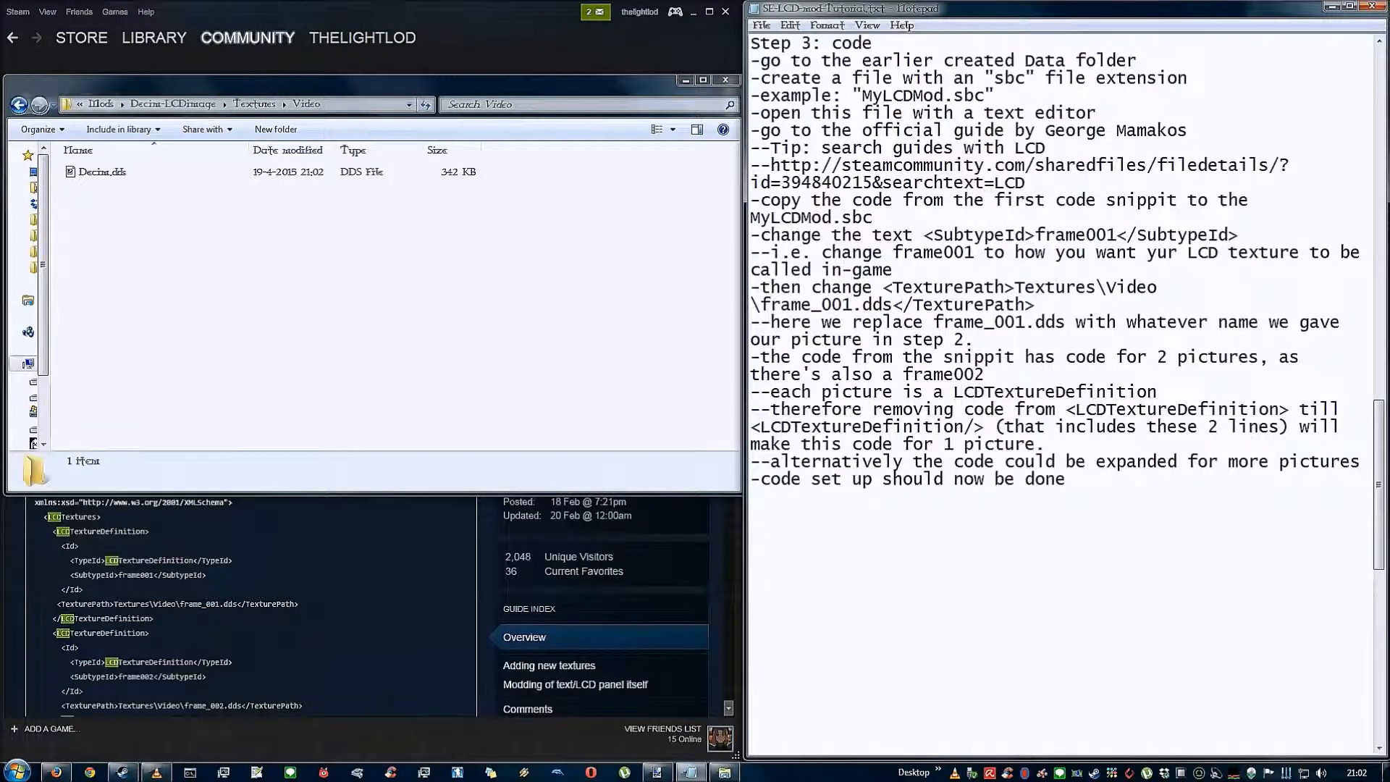
pyautogui.moveTo(758, 60); pyautogui.dragTo(1138, 60)
pyautogui.click(253, 103)
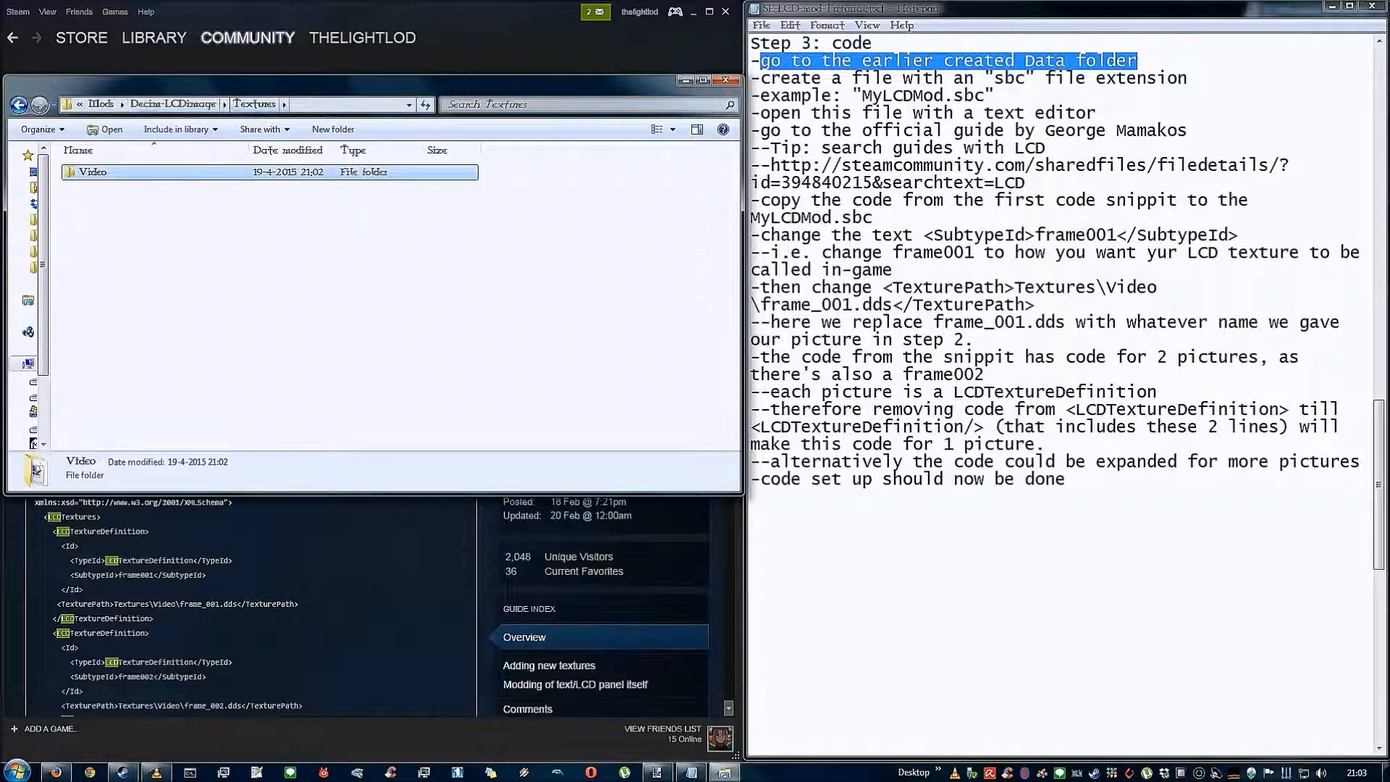
# Go to the mod's Data folder and start creating a new text document there
pyautogui.click(172, 103)
pyautogui.doubleClick(92, 171)
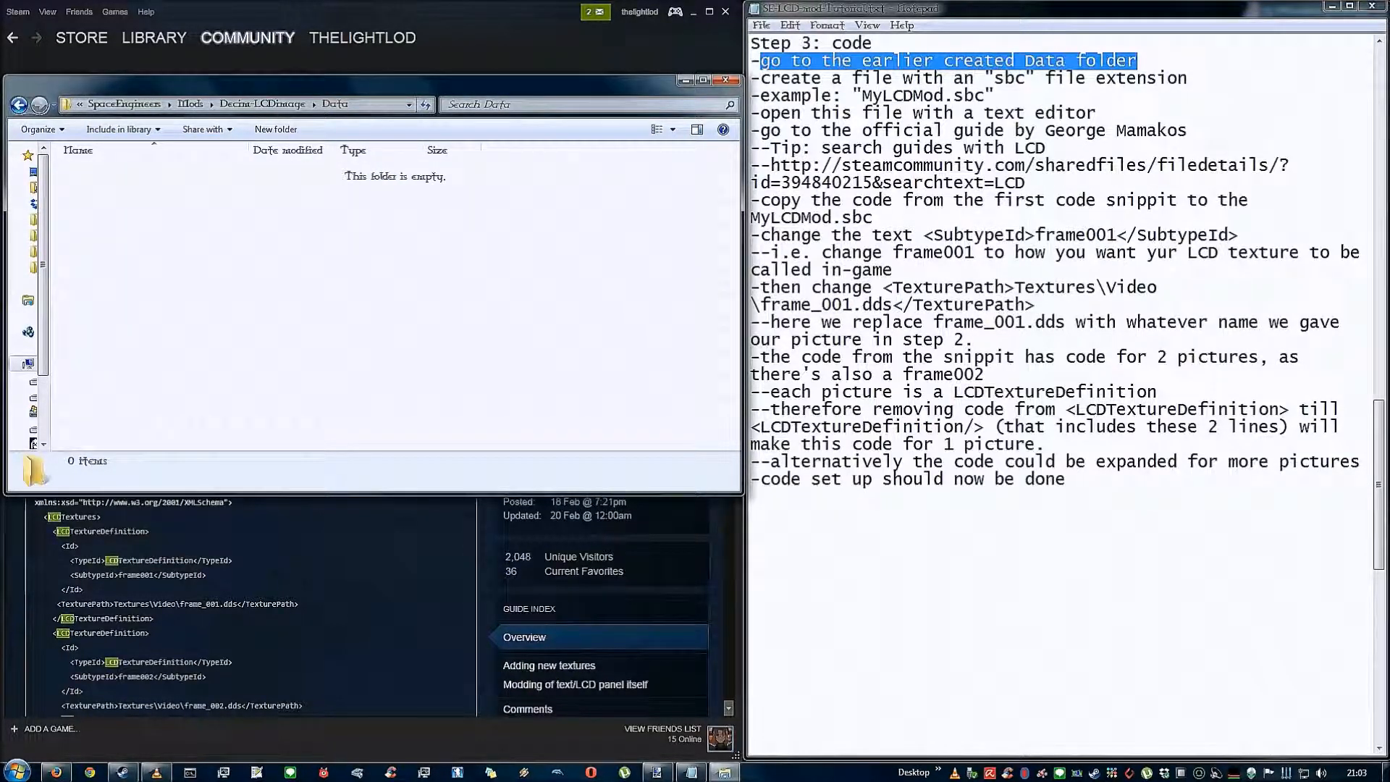
pyautogui.moveTo(790, 79); pyautogui.dragTo(1084, 79)
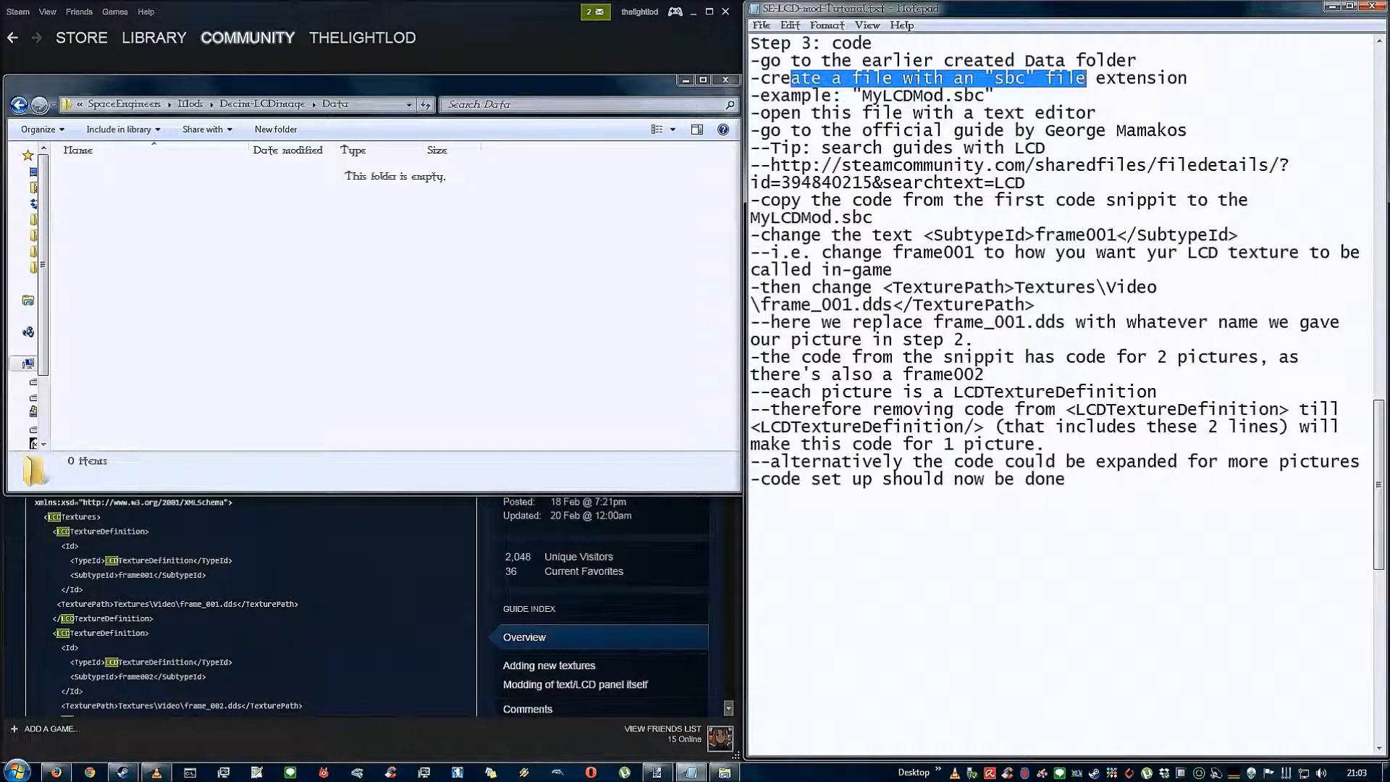
pyautogui.click(994, 96)
pyautogui.rightClick(214, 233)
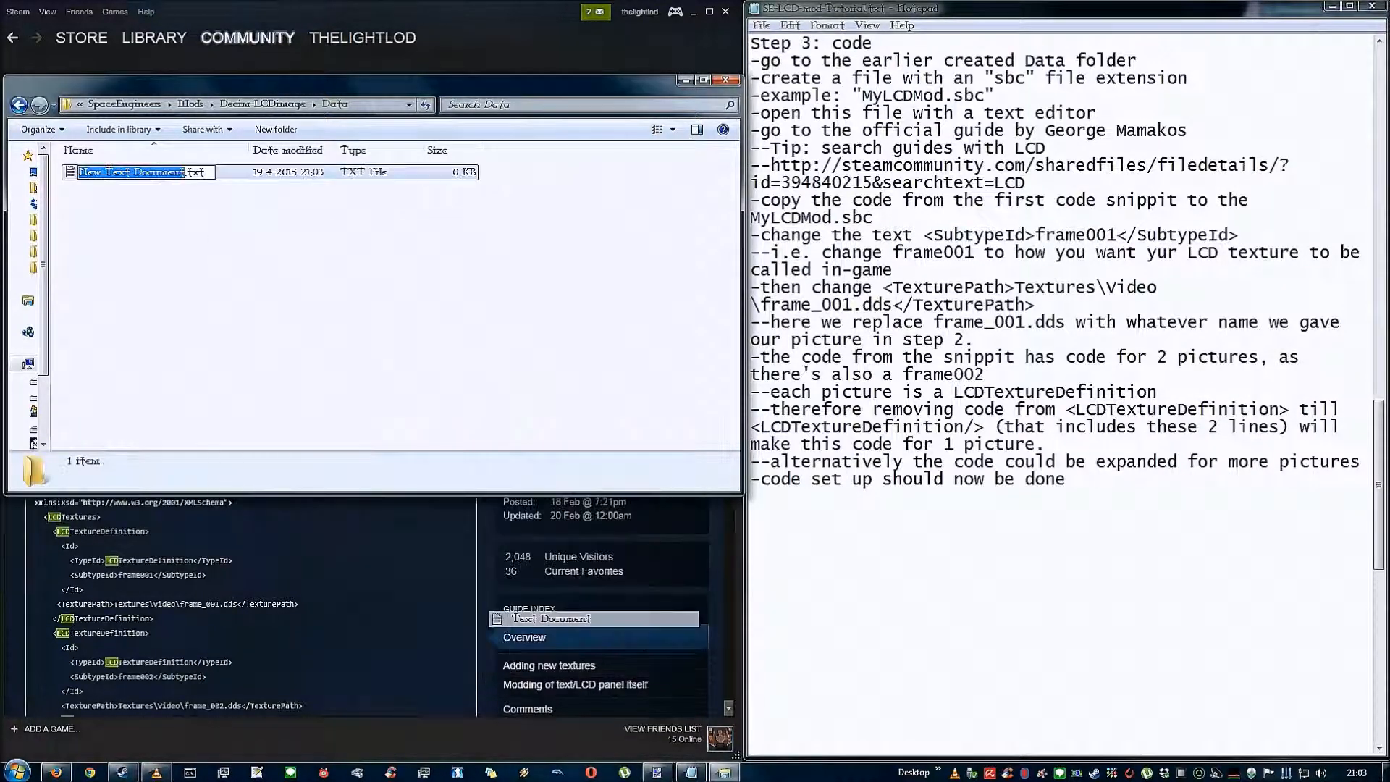
# Rename the new document Decim-LCDimage.sbc, accepting the extension change
pyautogui.click(194, 171)
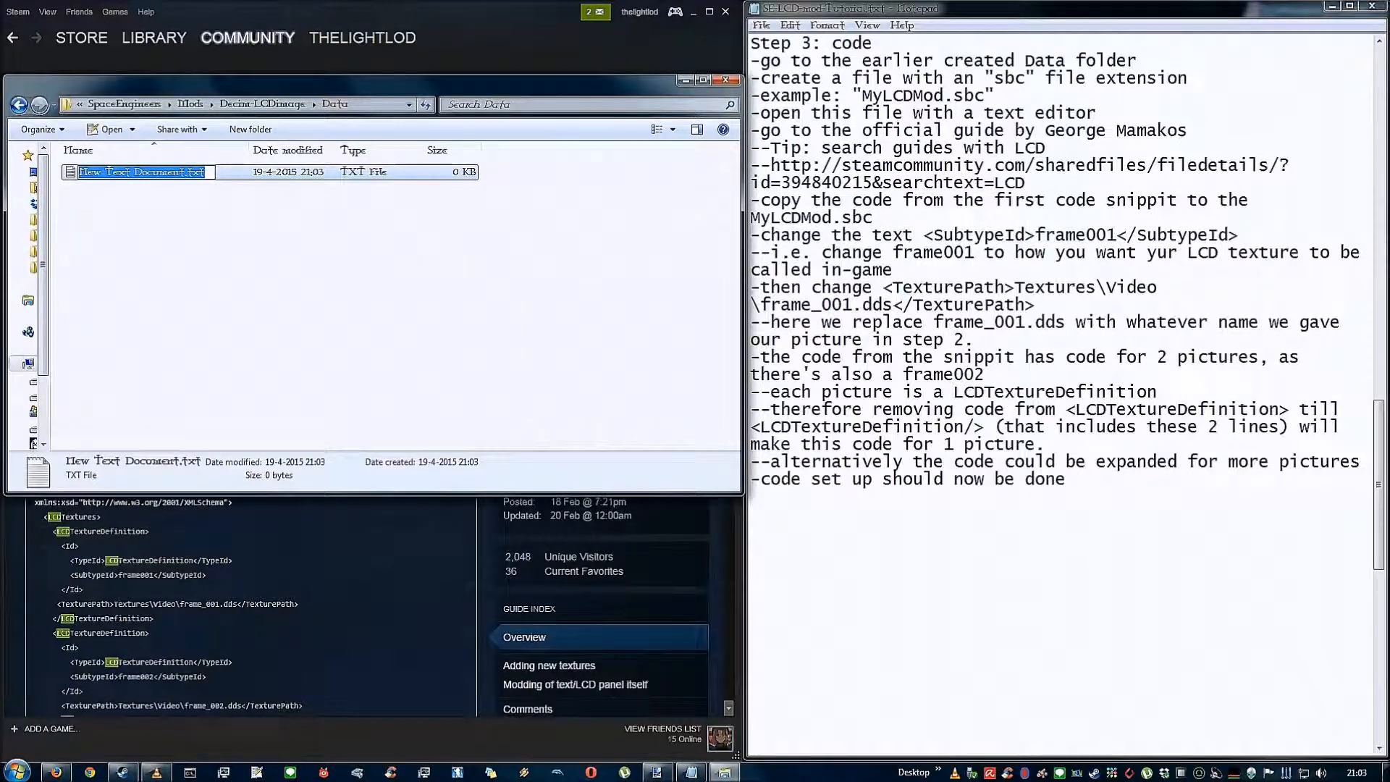
pyautogui.write('Decim')
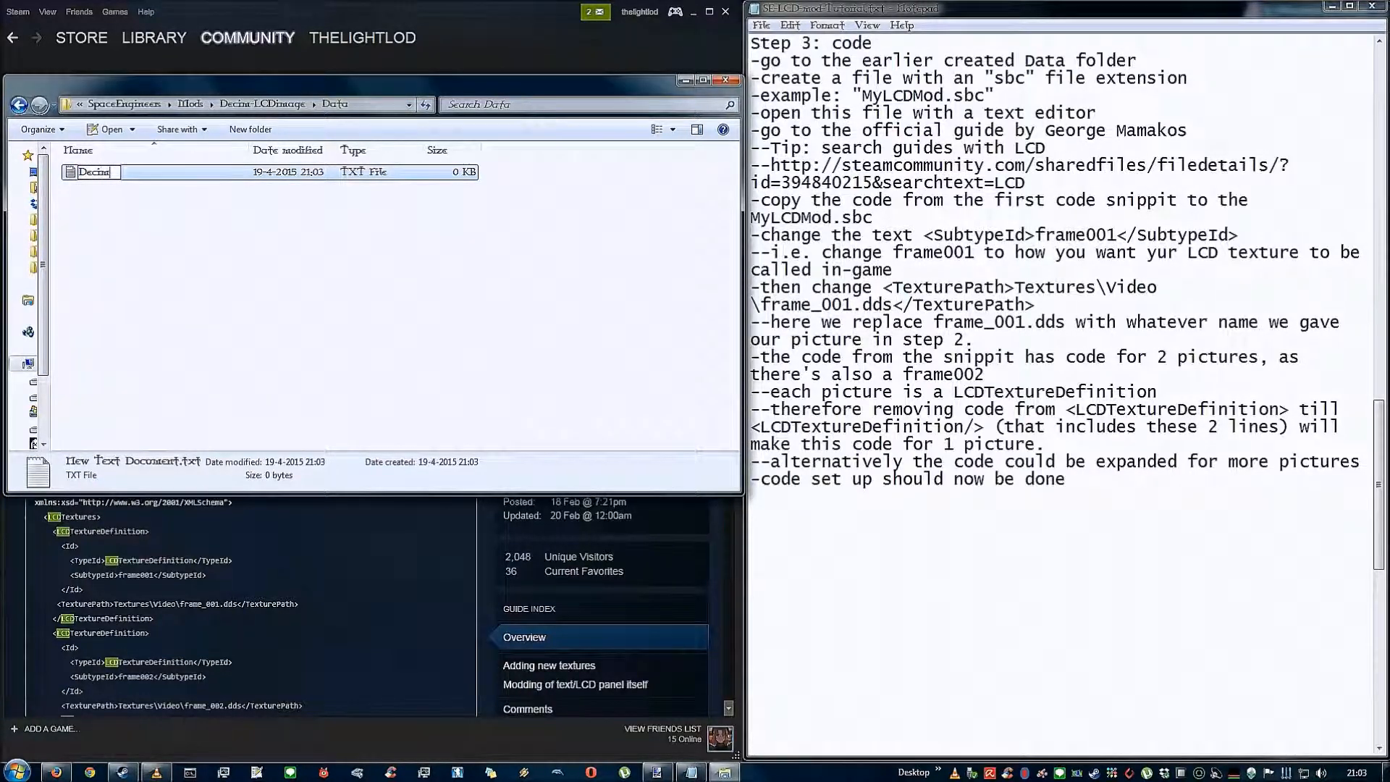
pyautogui.write('-LCD')
pyautogui.write('image')
pyautogui.write('.s')
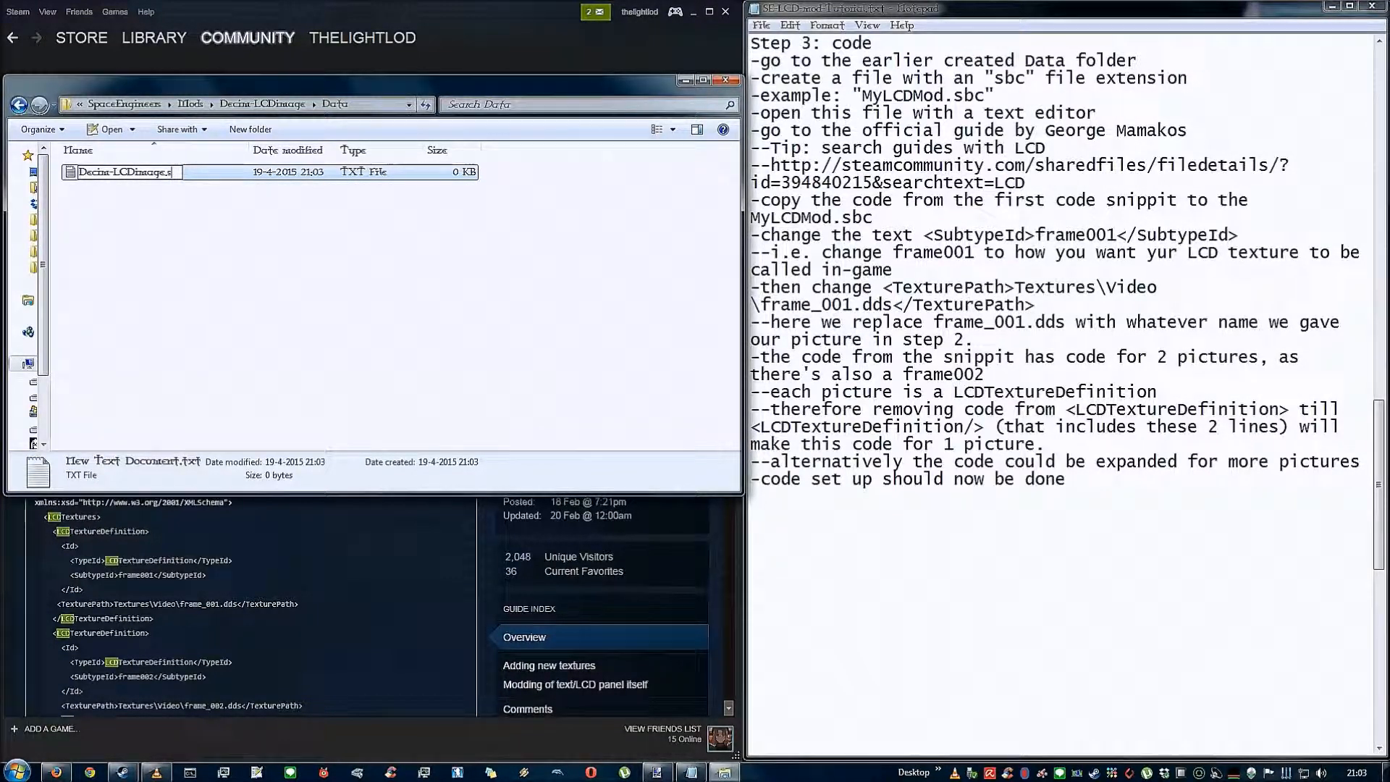
pyautogui.write('bc')
pyautogui.press('Return')
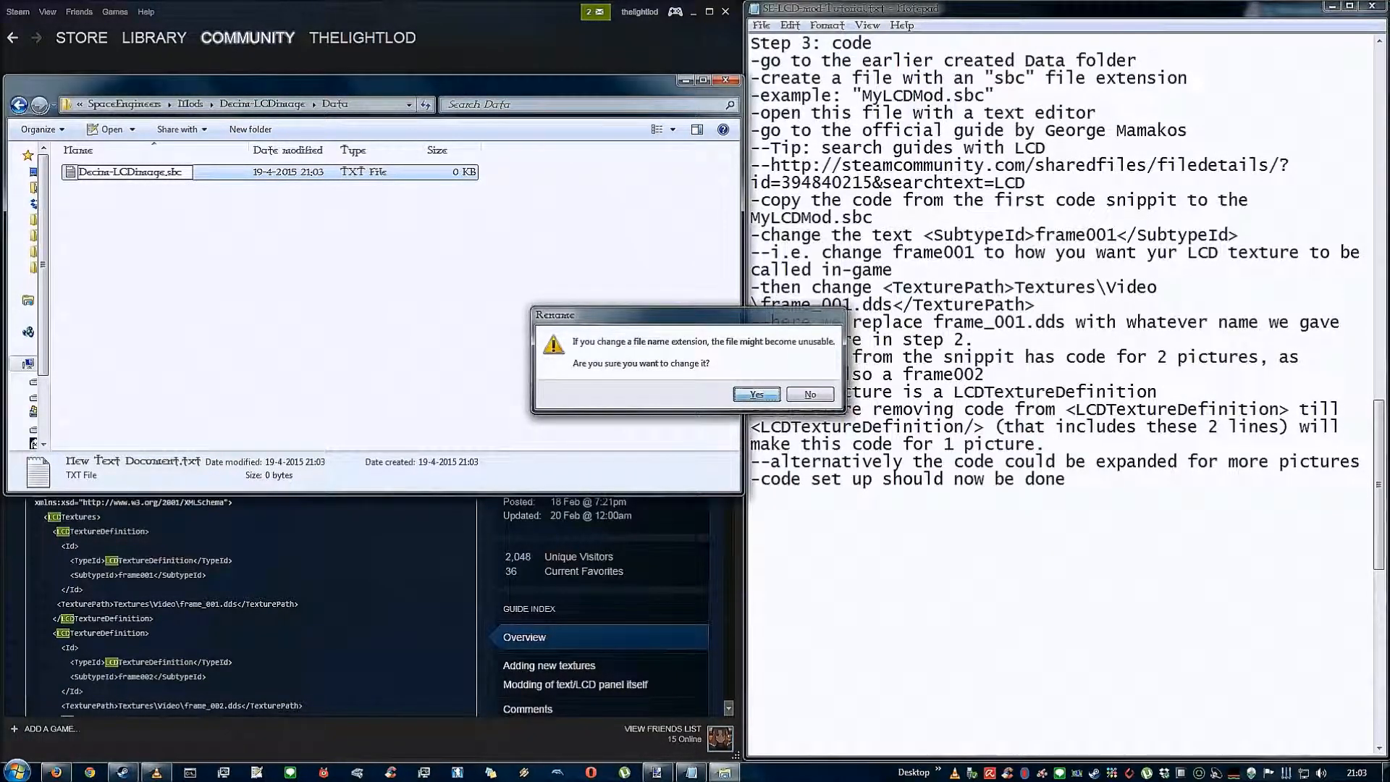
pyautogui.press('Return')
pyautogui.click(299, 171)
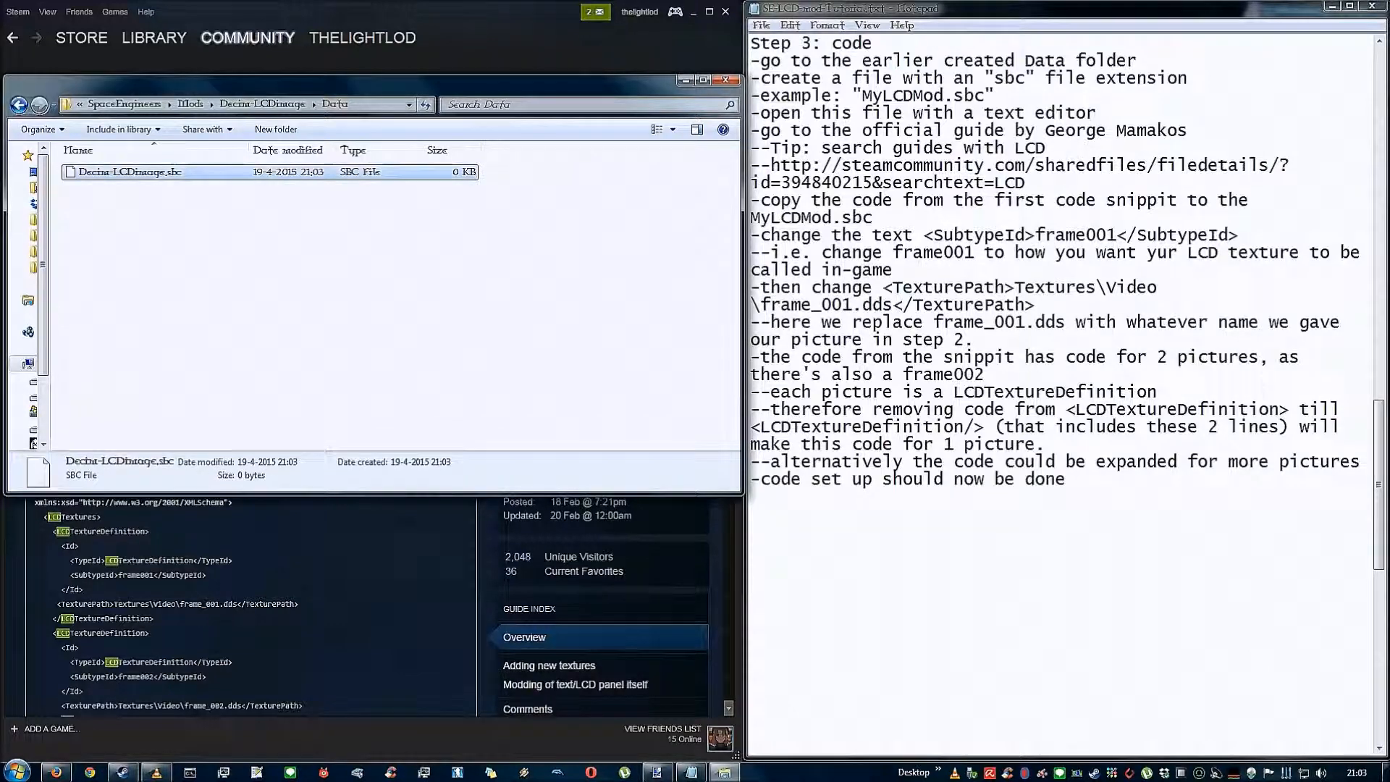
pyautogui.rightClick(298, 170)
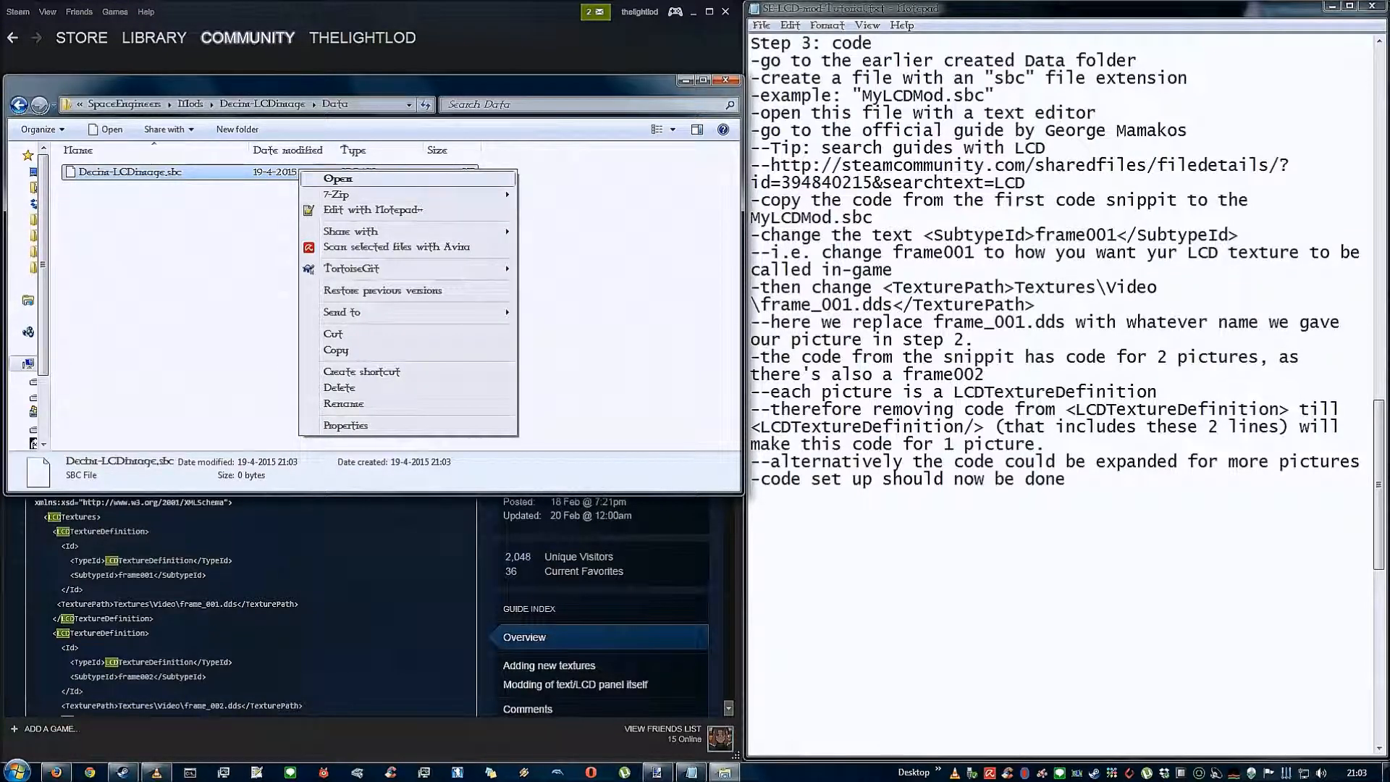
# Open Decim-LCDimage.sbc in Notepad and move its window to the left
pyautogui.click(339, 178)
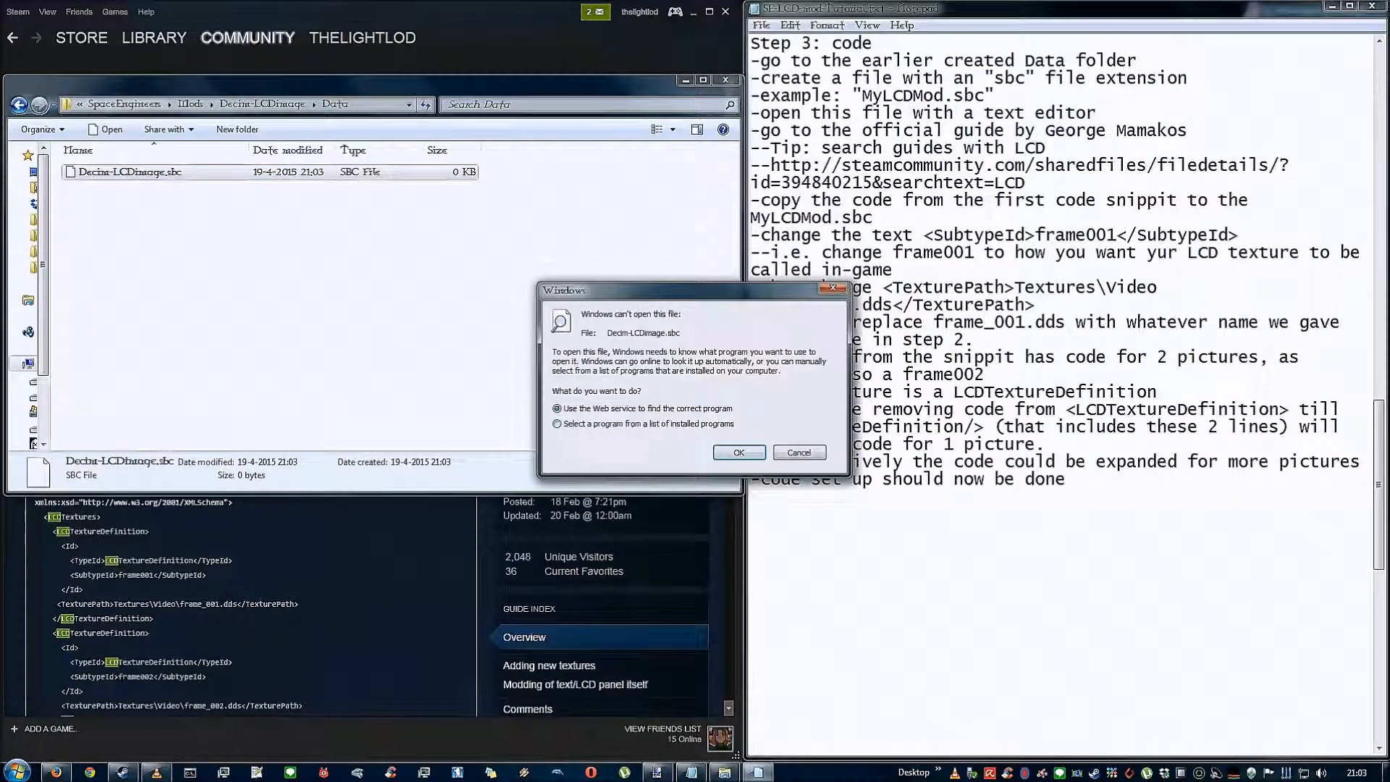
pyautogui.click(556, 424)
pyautogui.click(738, 453)
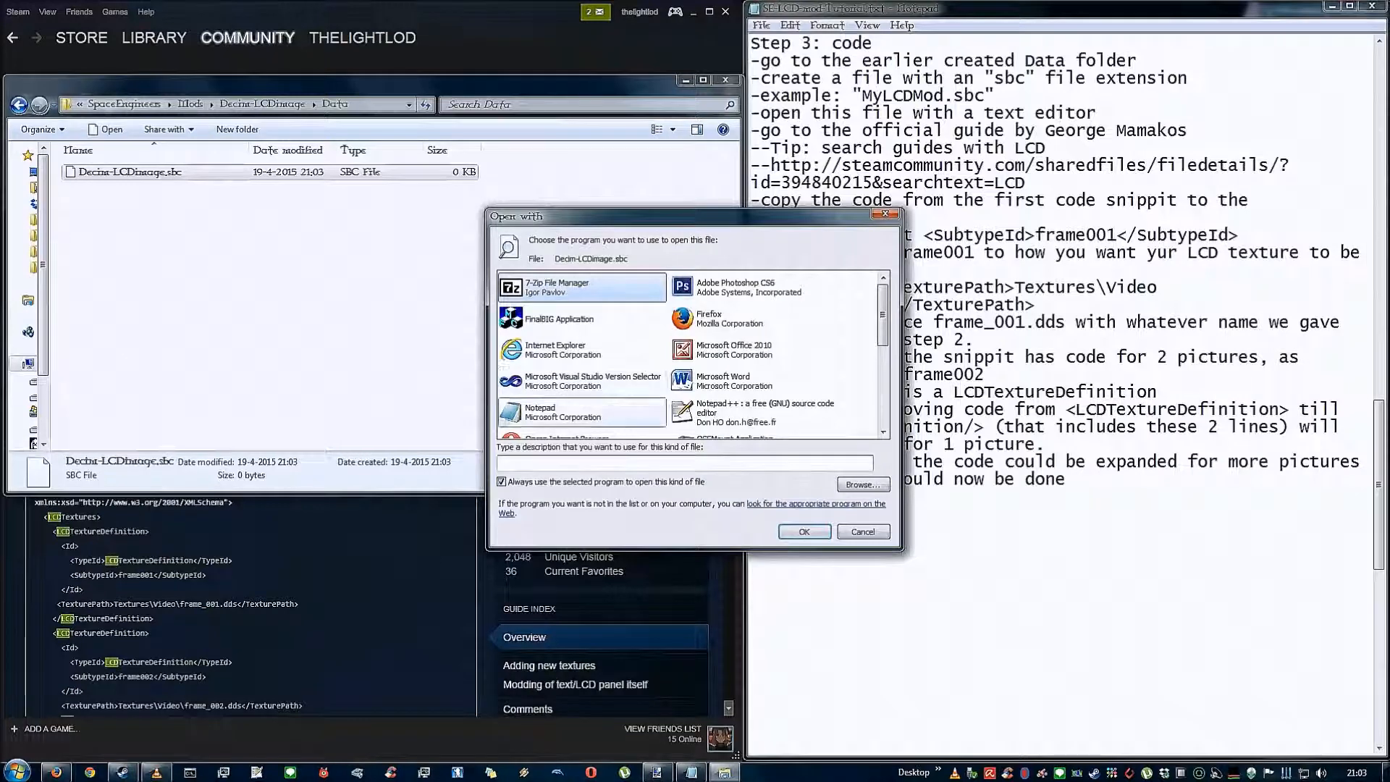
pyautogui.click(581, 414)
pyautogui.click(803, 531)
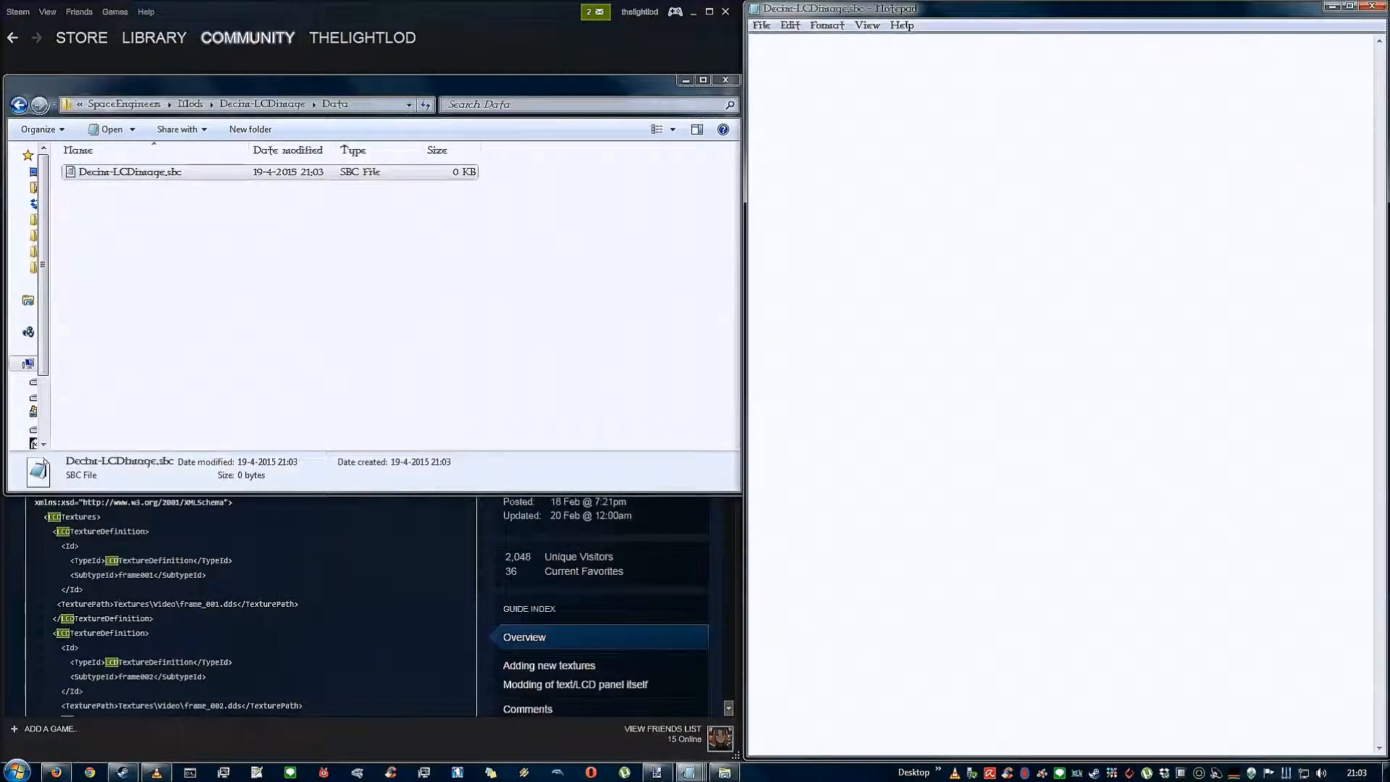
pyautogui.moveTo(977, 9)
pyautogui.mouseDown()
pyautogui.moveTo(334, 35)
pyautogui.moveTo(332, 351)
pyautogui.moveTo(289, 233)
pyautogui.mouseUp()
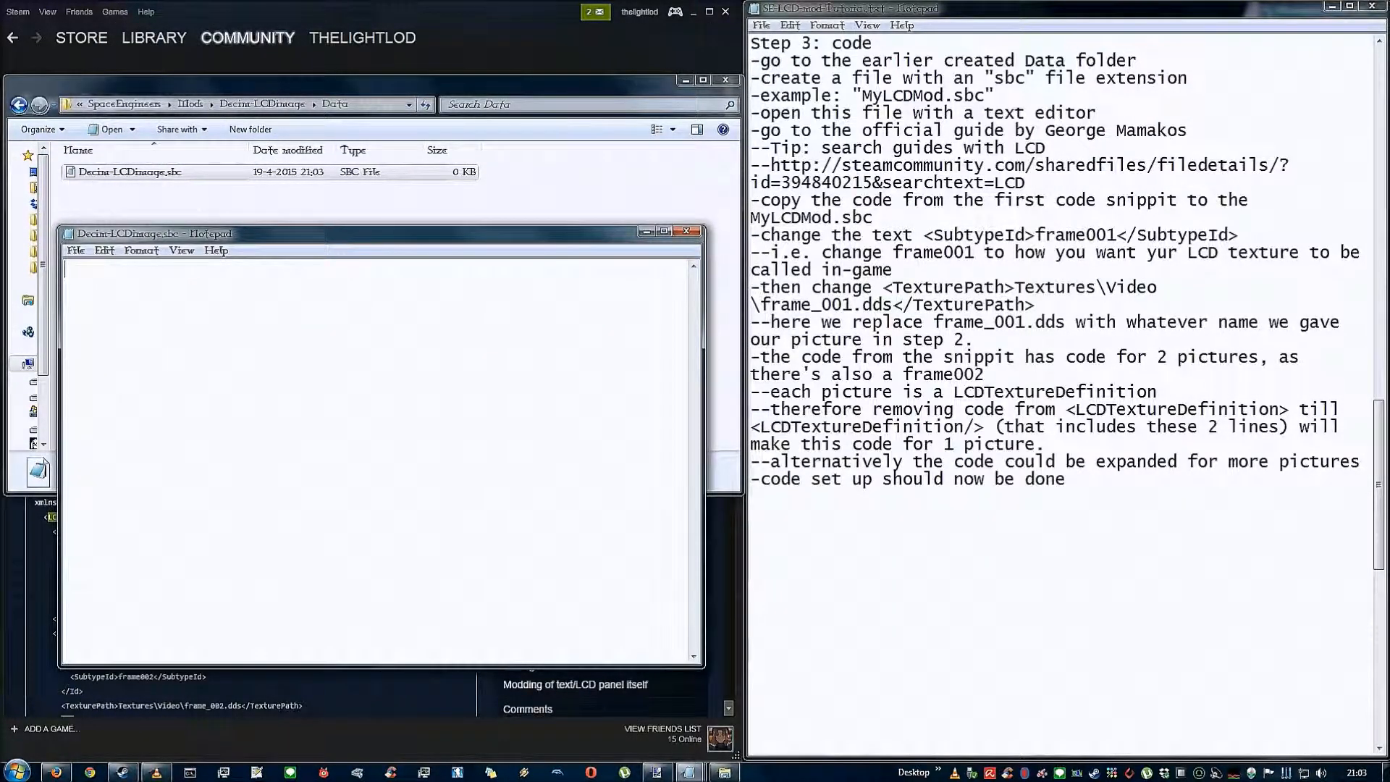
# Highlight the notes about the editor and the official LCD texture guide
pyautogui.moveTo(820, 114); pyautogui.dragTo(1096, 114)
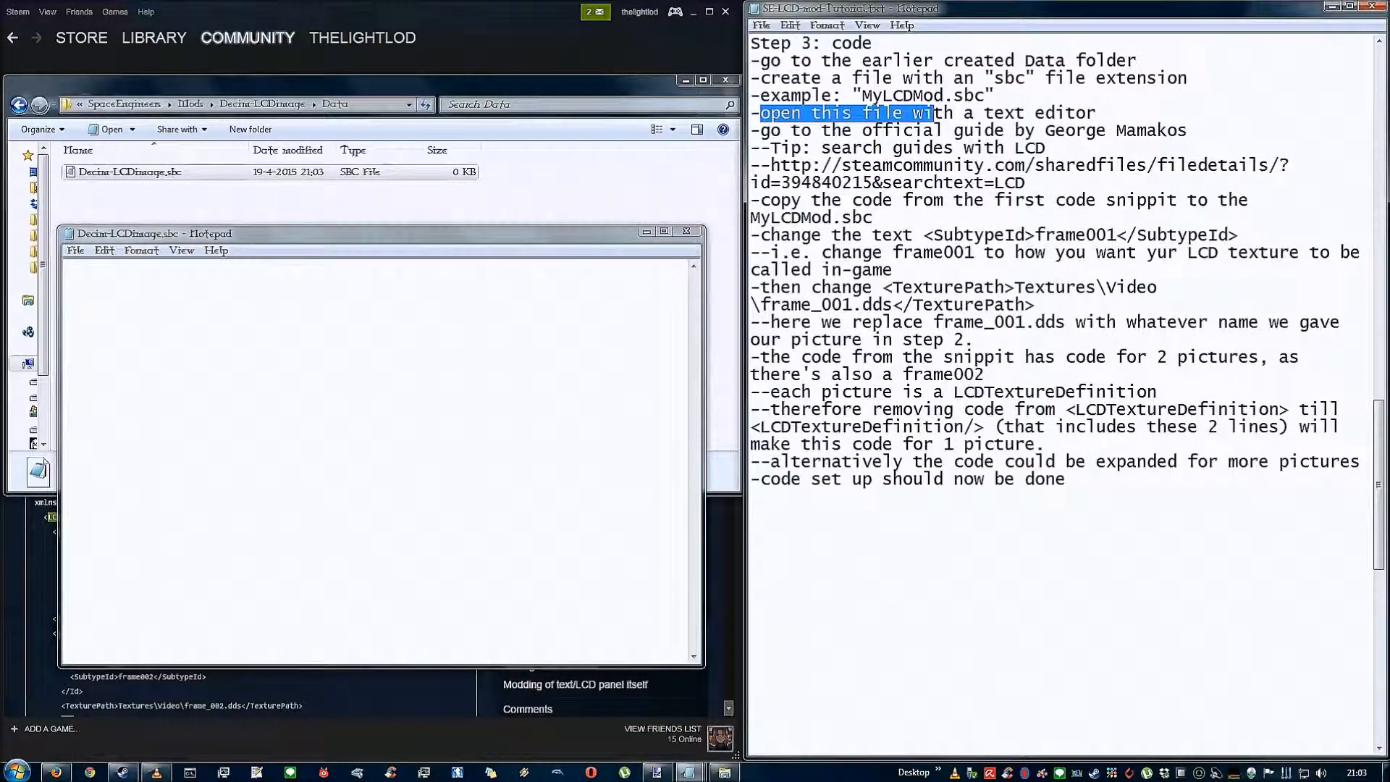
pyautogui.click(1014, 251)
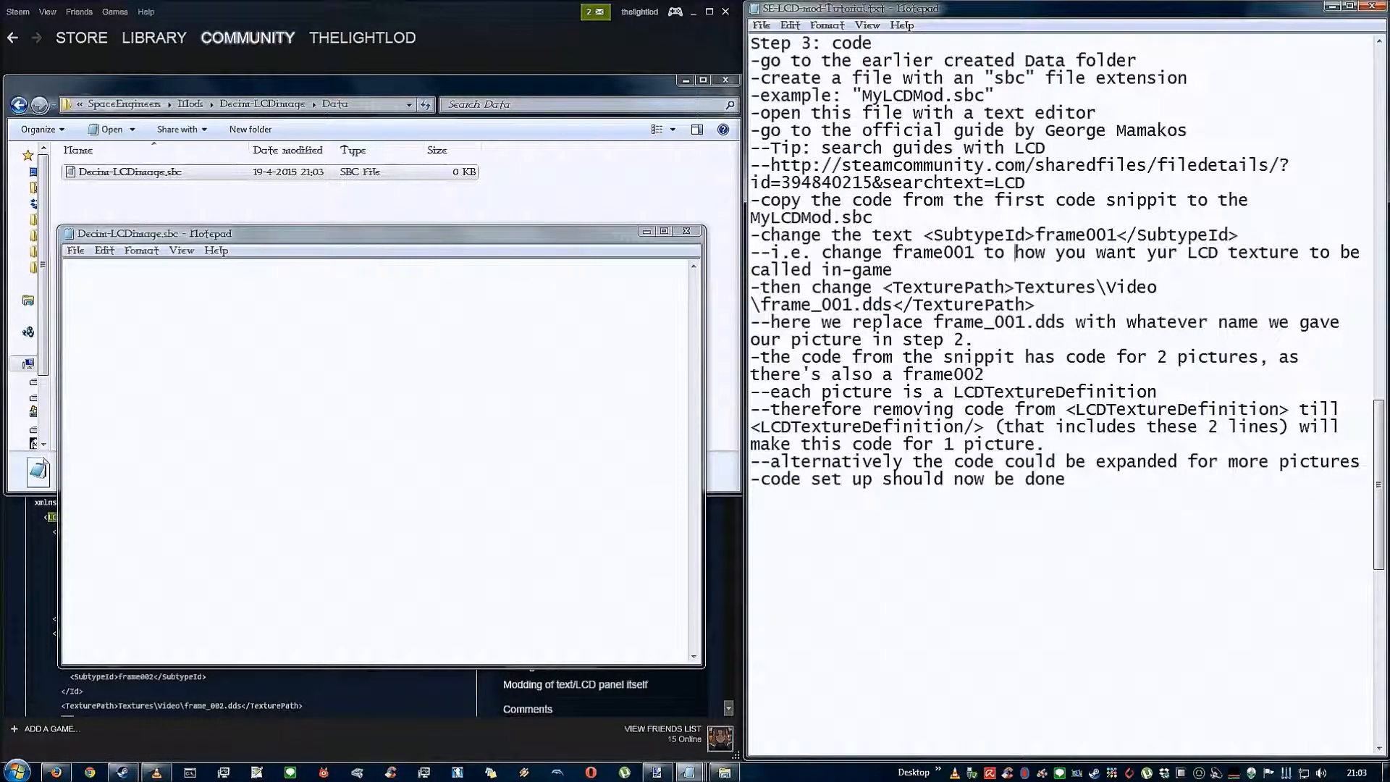
pyautogui.moveTo(760, 130); pyautogui.dragTo(1047, 148)
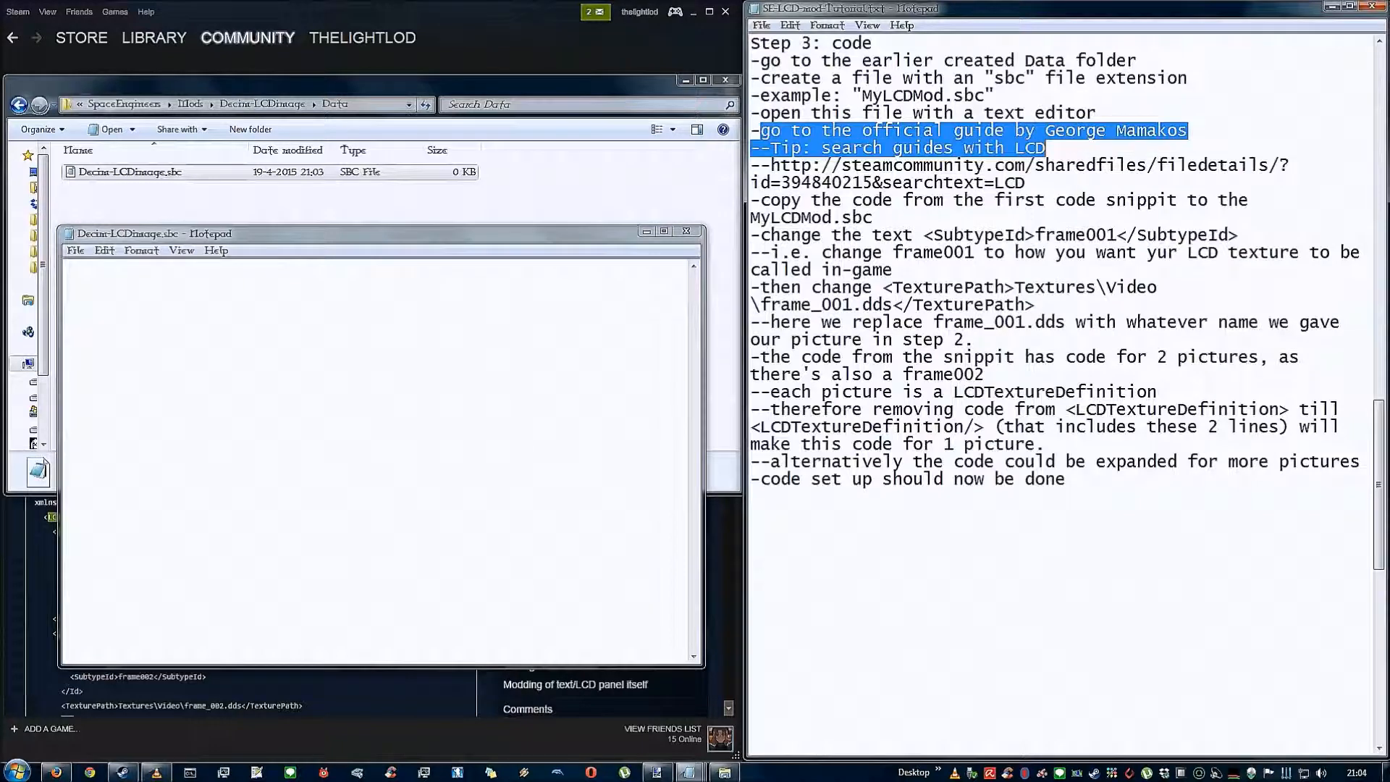
# In the Steam guide, copy the XML snippet with two LCDTextureDefinition entries
pyautogui.hotkey('alt', 'Tab')
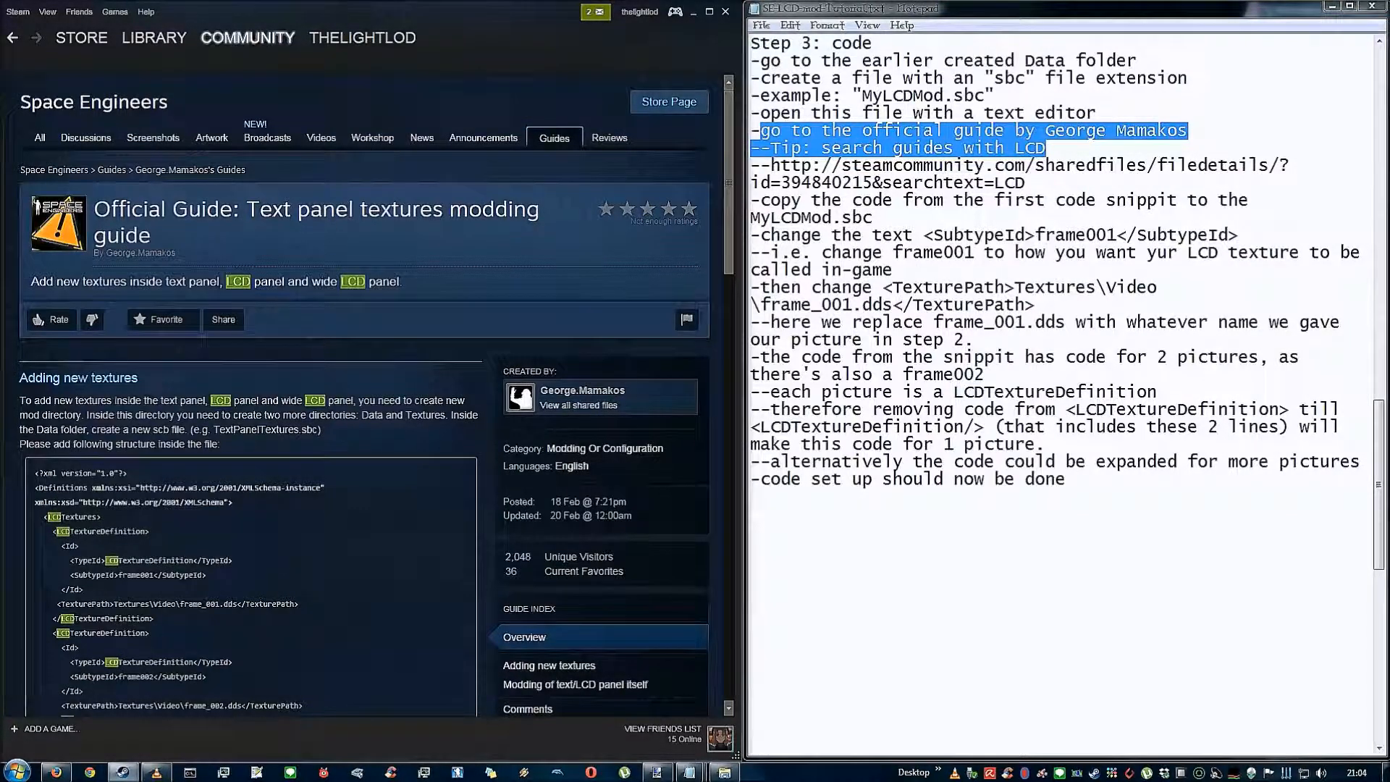
pyautogui.moveTo(95, 209); pyautogui.dragTo(422, 209)
pyautogui.scroll(-2, 422, 326)
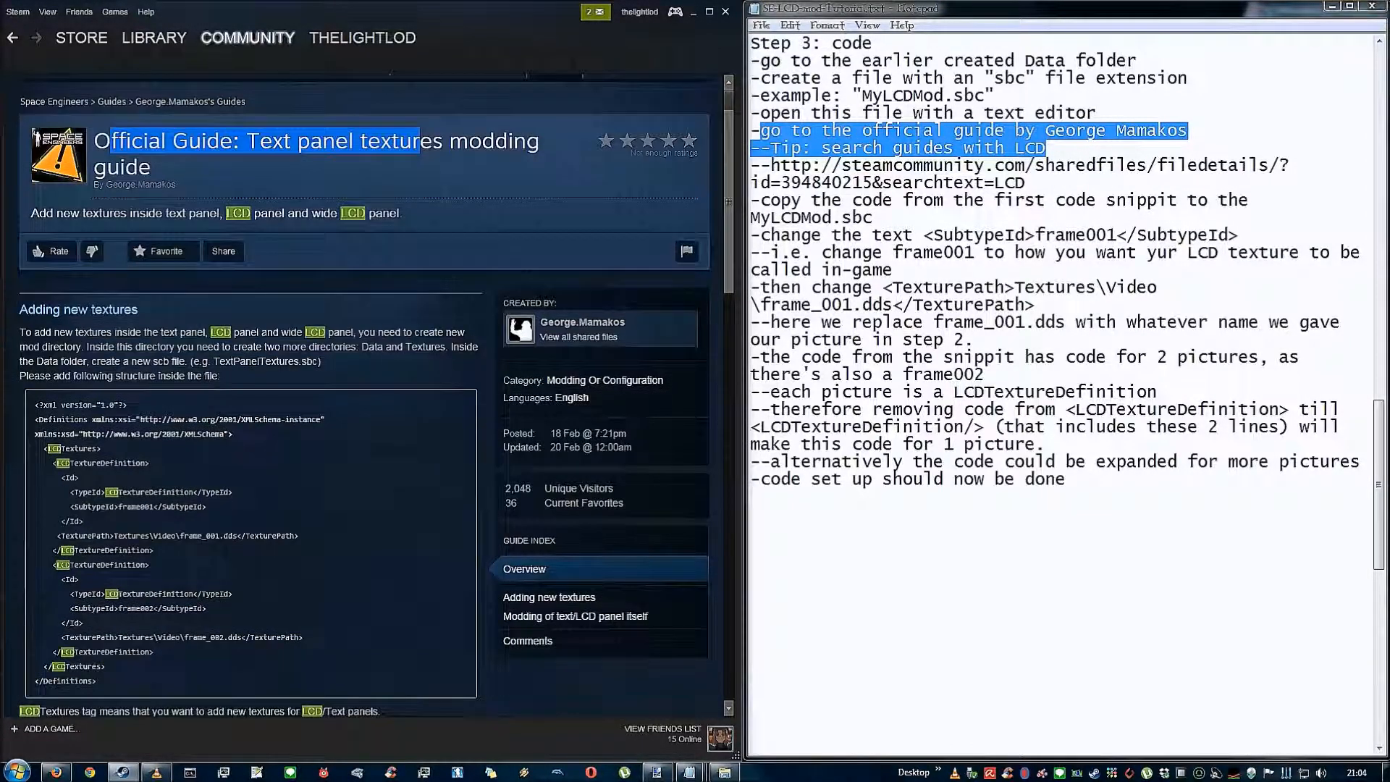
pyautogui.scroll(-5, 422, 325)
pyautogui.click(840, 148)
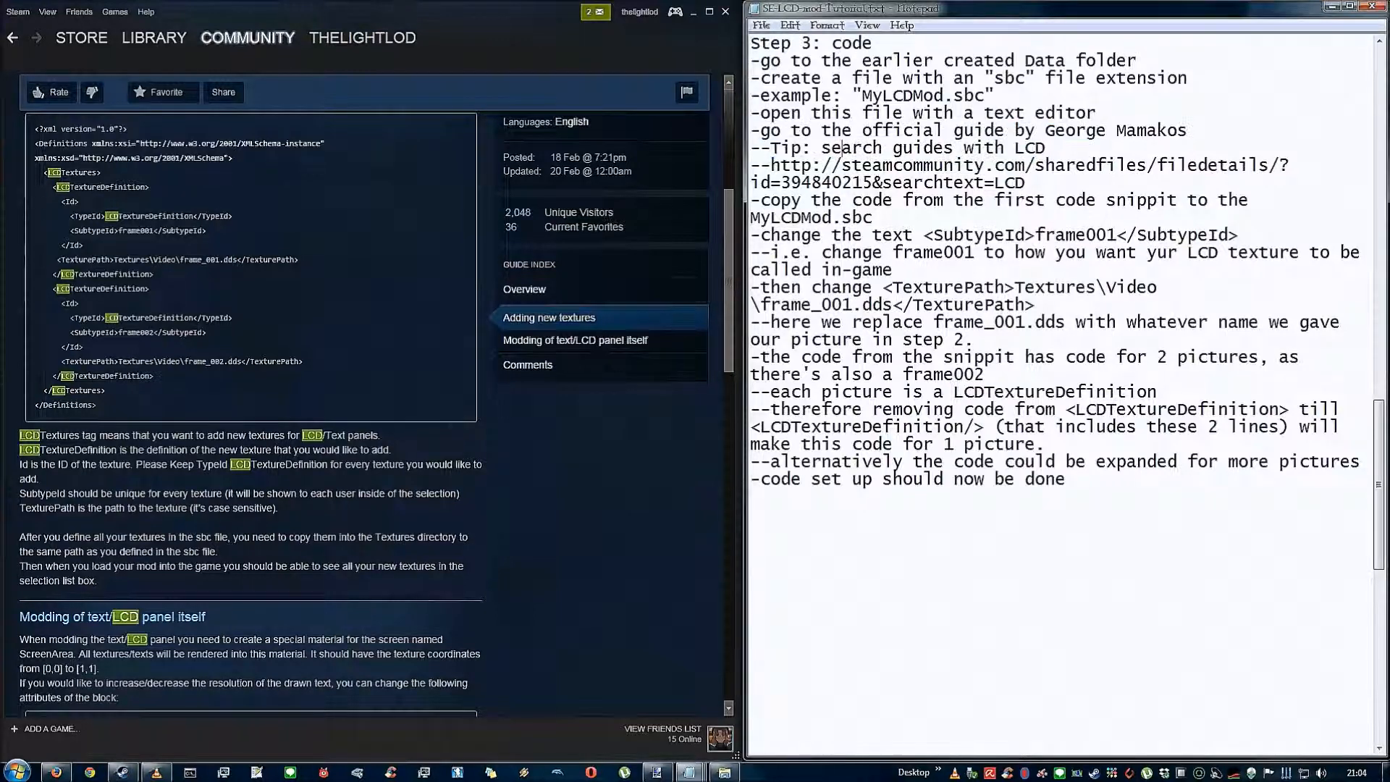
pyautogui.moveTo(753, 200); pyautogui.dragTo(875, 218)
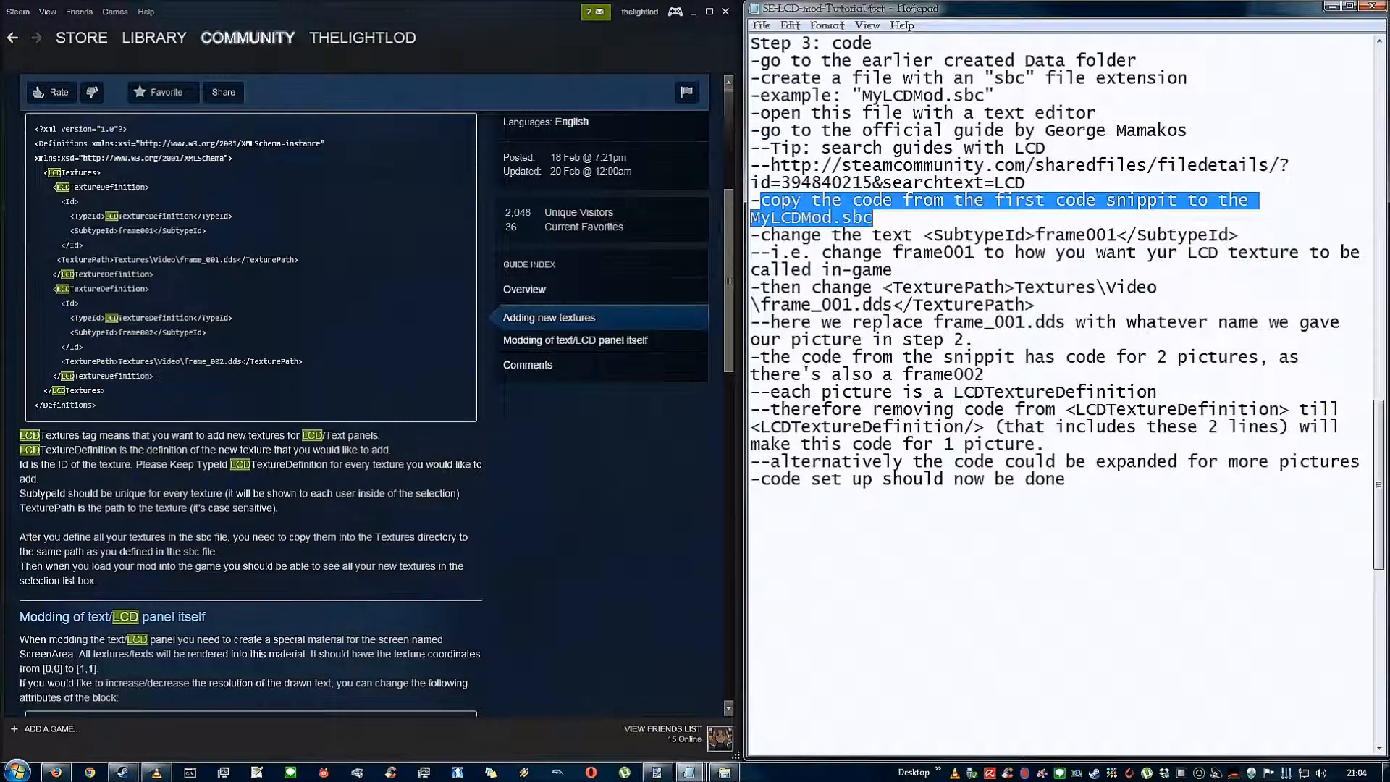
pyautogui.scroll(1, 325, 435)
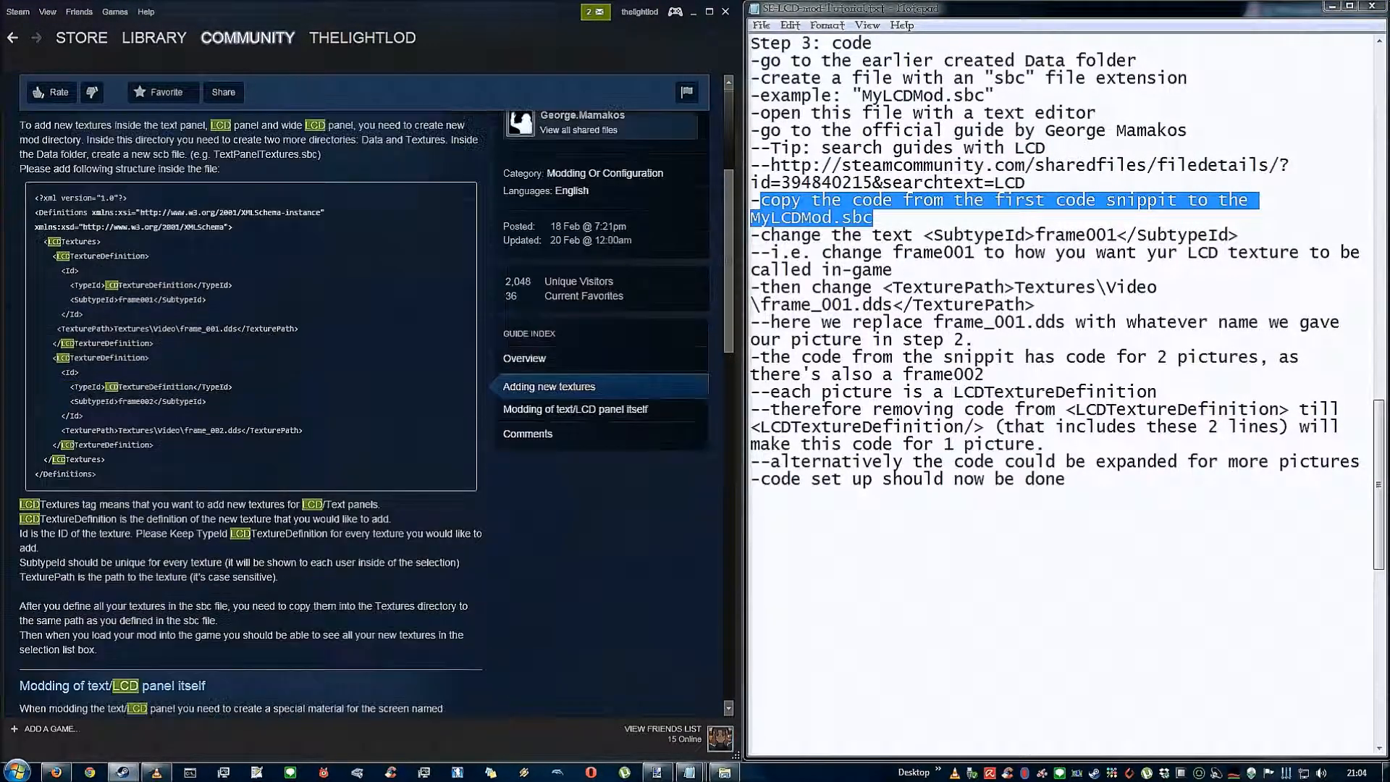
pyautogui.moveTo(35, 195)
pyautogui.mouseDown()
pyautogui.moveTo(228, 430)
pyautogui.moveTo(96, 474)
pyautogui.mouseUp()
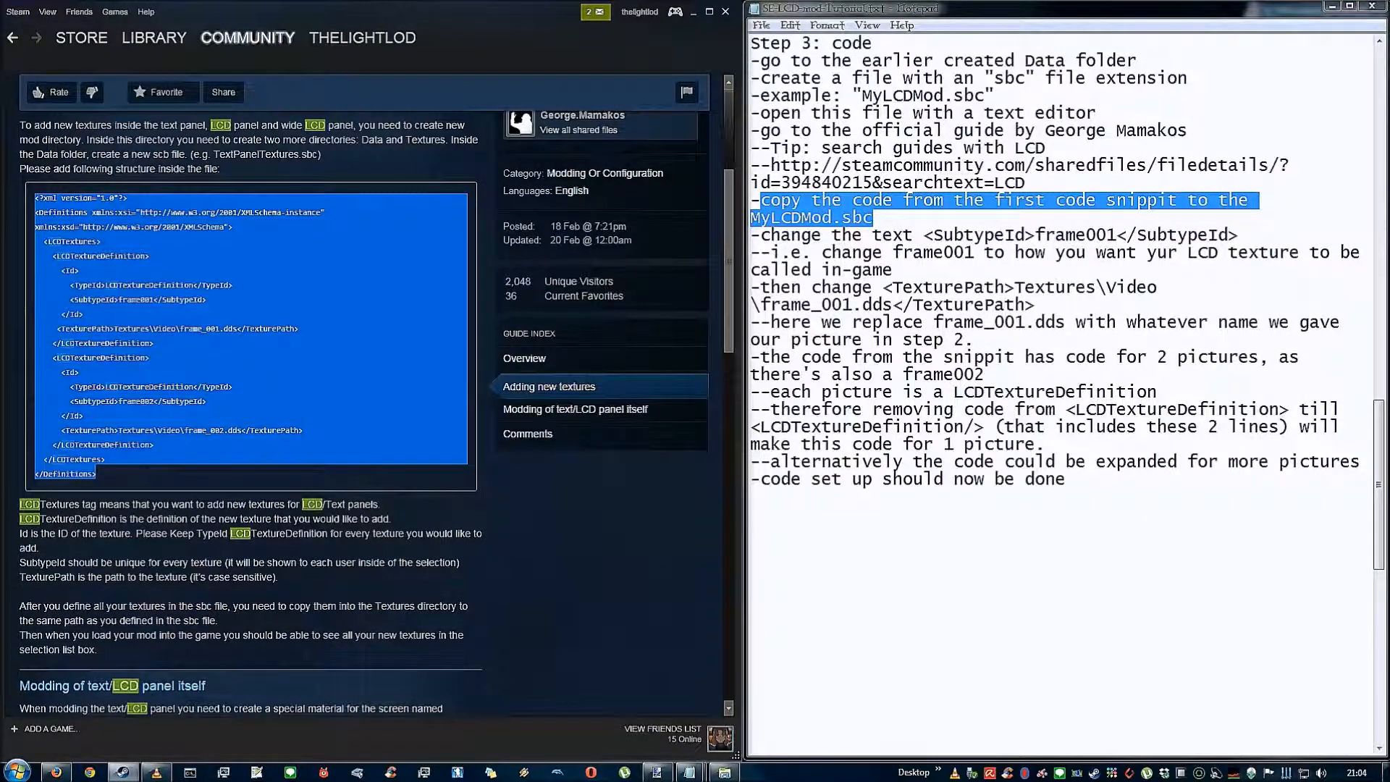
pyautogui.rightClick(150, 407)
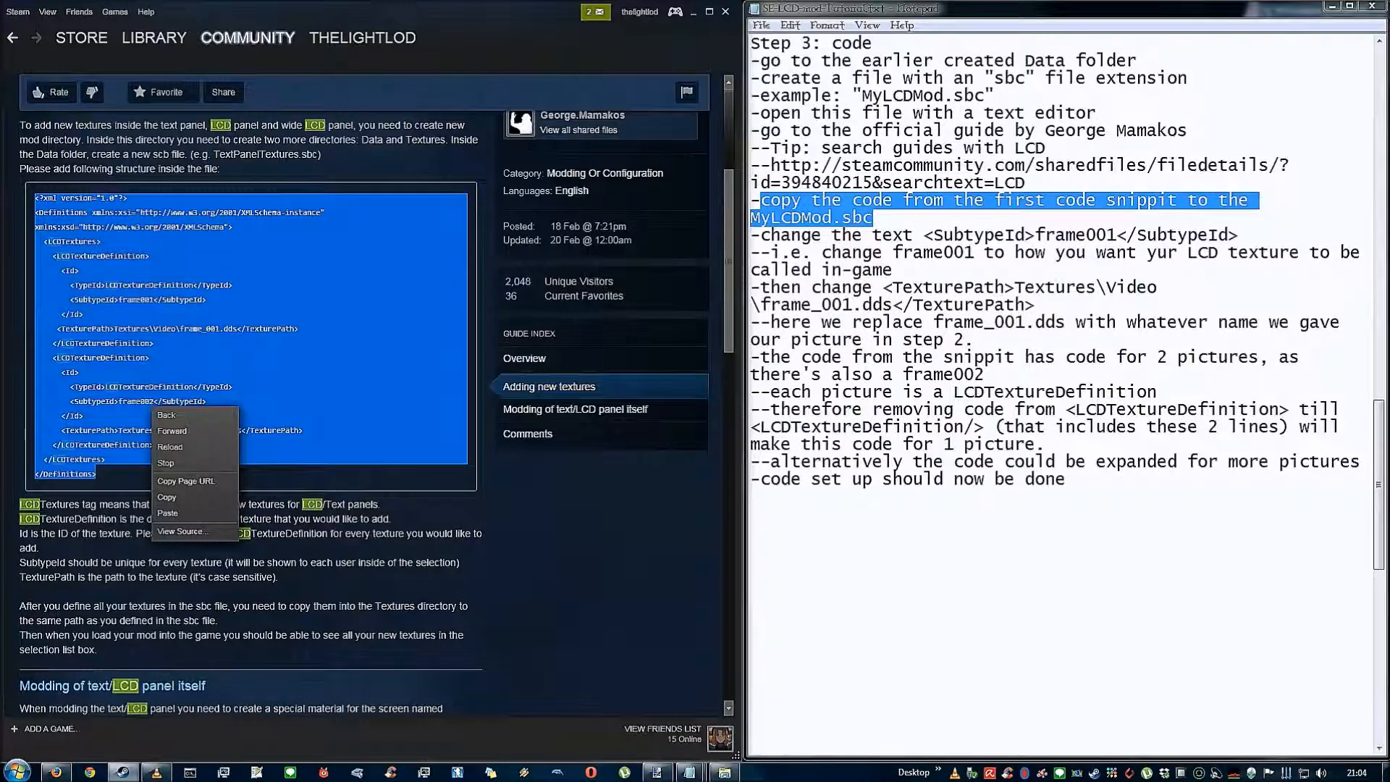
pyautogui.click(166, 496)
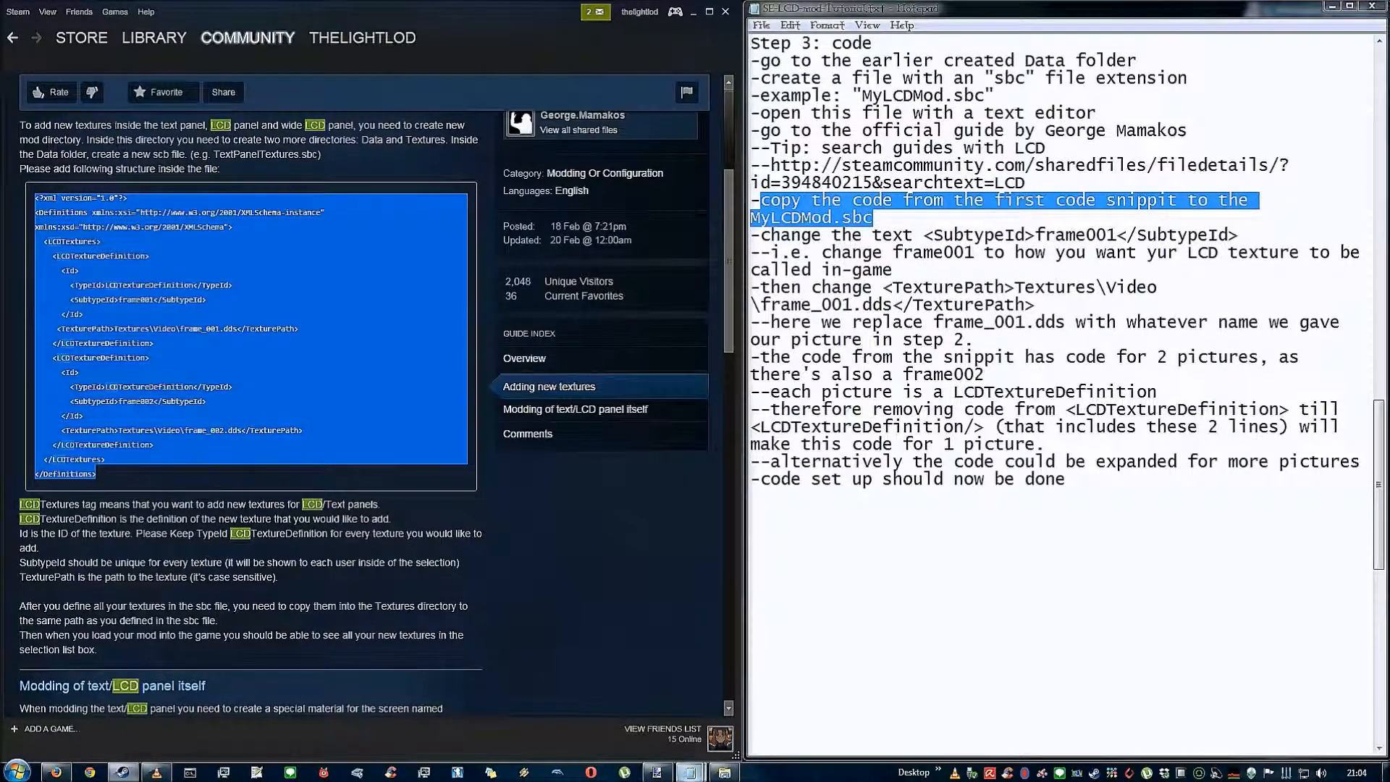
# Paste the snippet into Decim-LCDimage.sbc and highlight the SubtypeId note
pyautogui.click(691, 773)
pyautogui.click(692, 706)
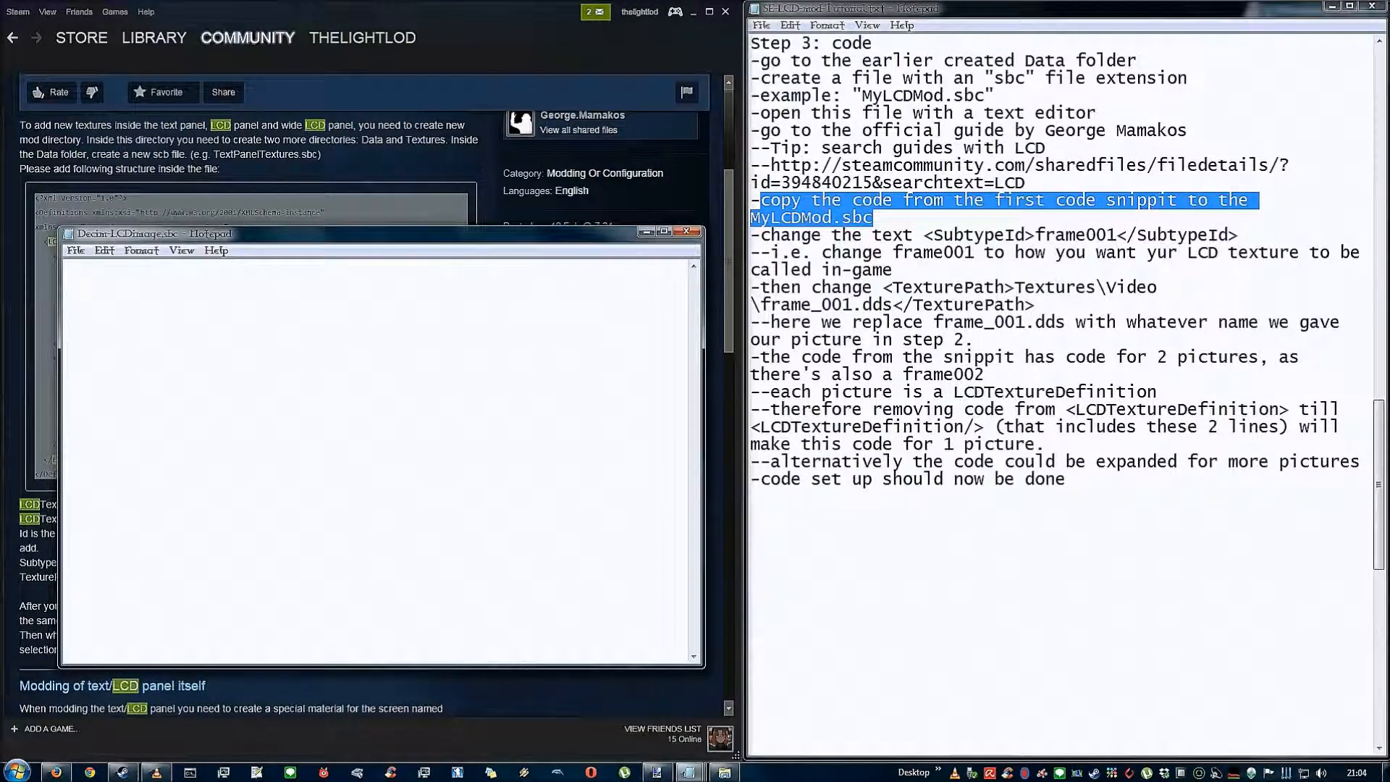
pyautogui.rightClick(237, 320)
pyautogui.click(271, 387)
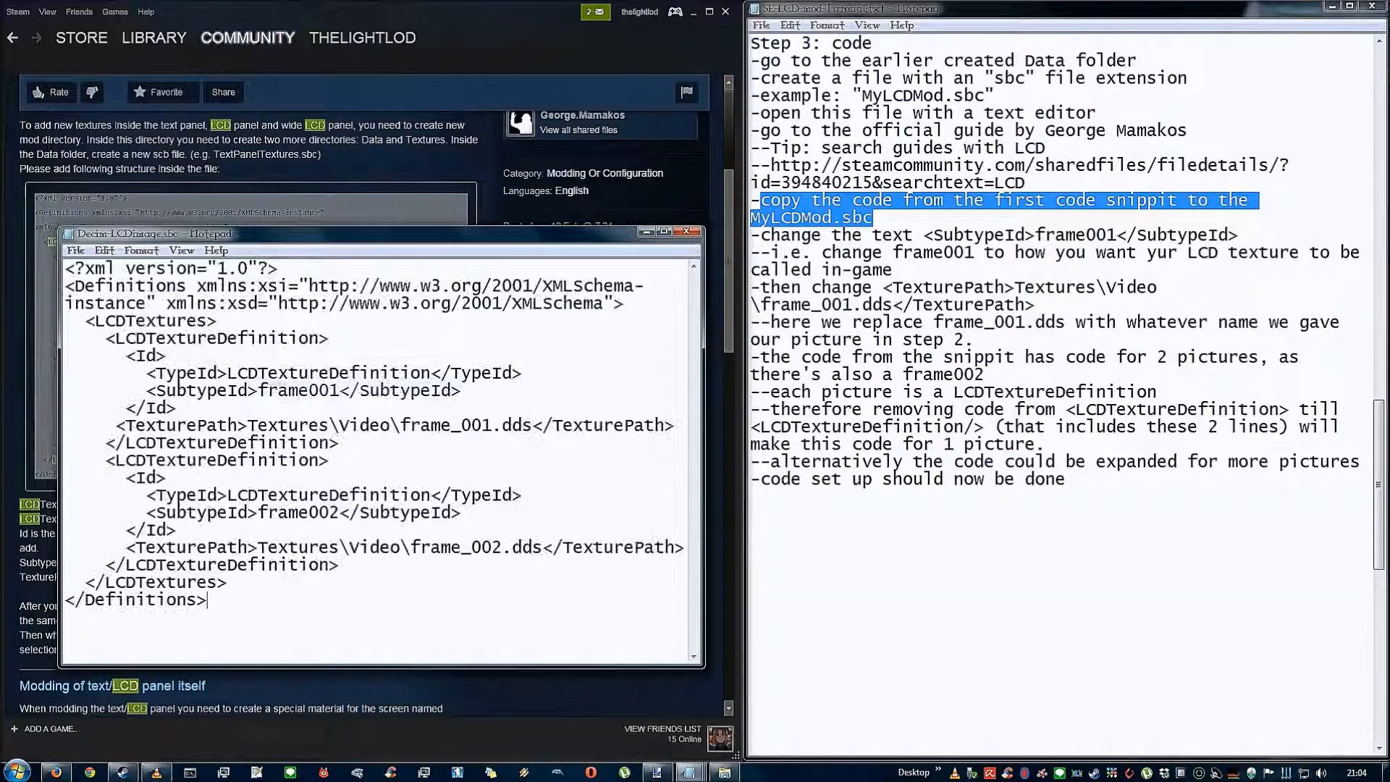
pyautogui.click(830, 269)
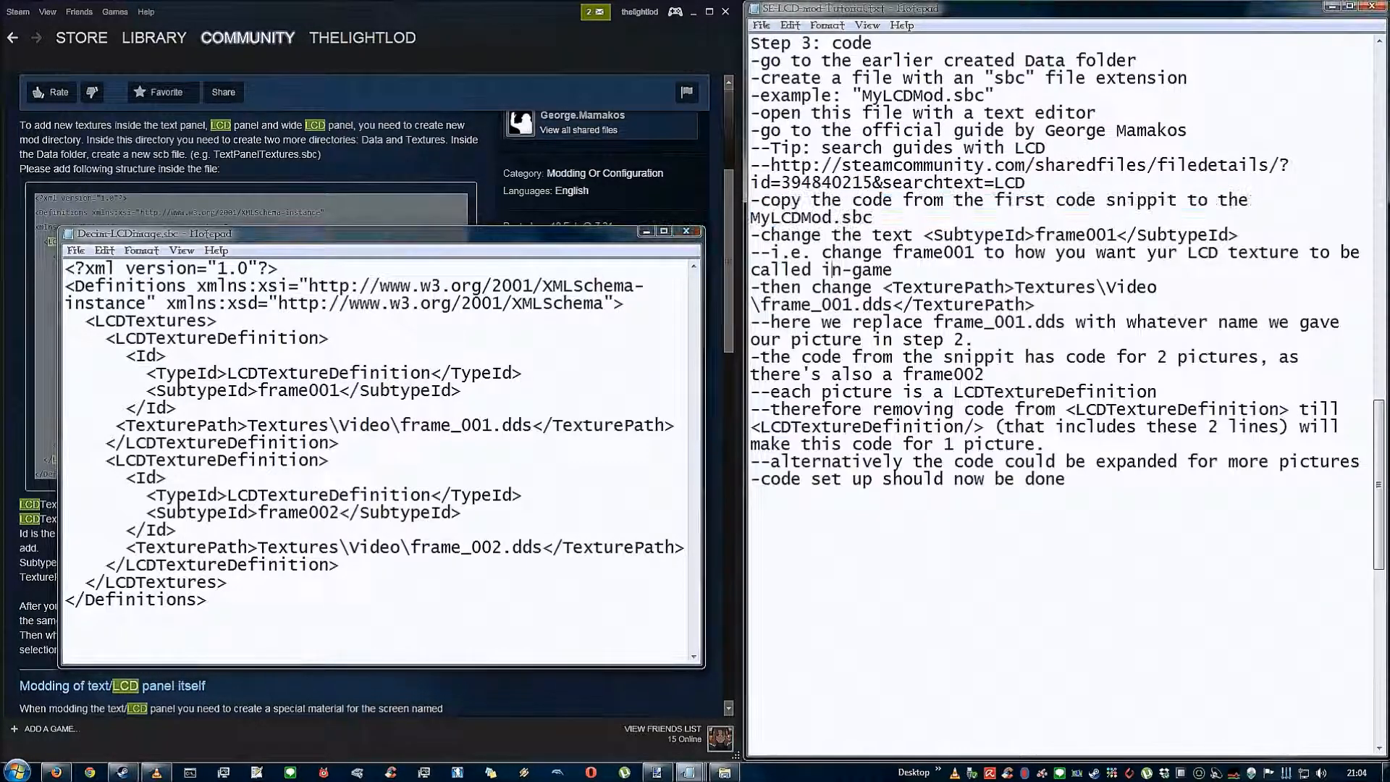
pyautogui.moveTo(760, 234); pyautogui.dragTo(1240, 234)
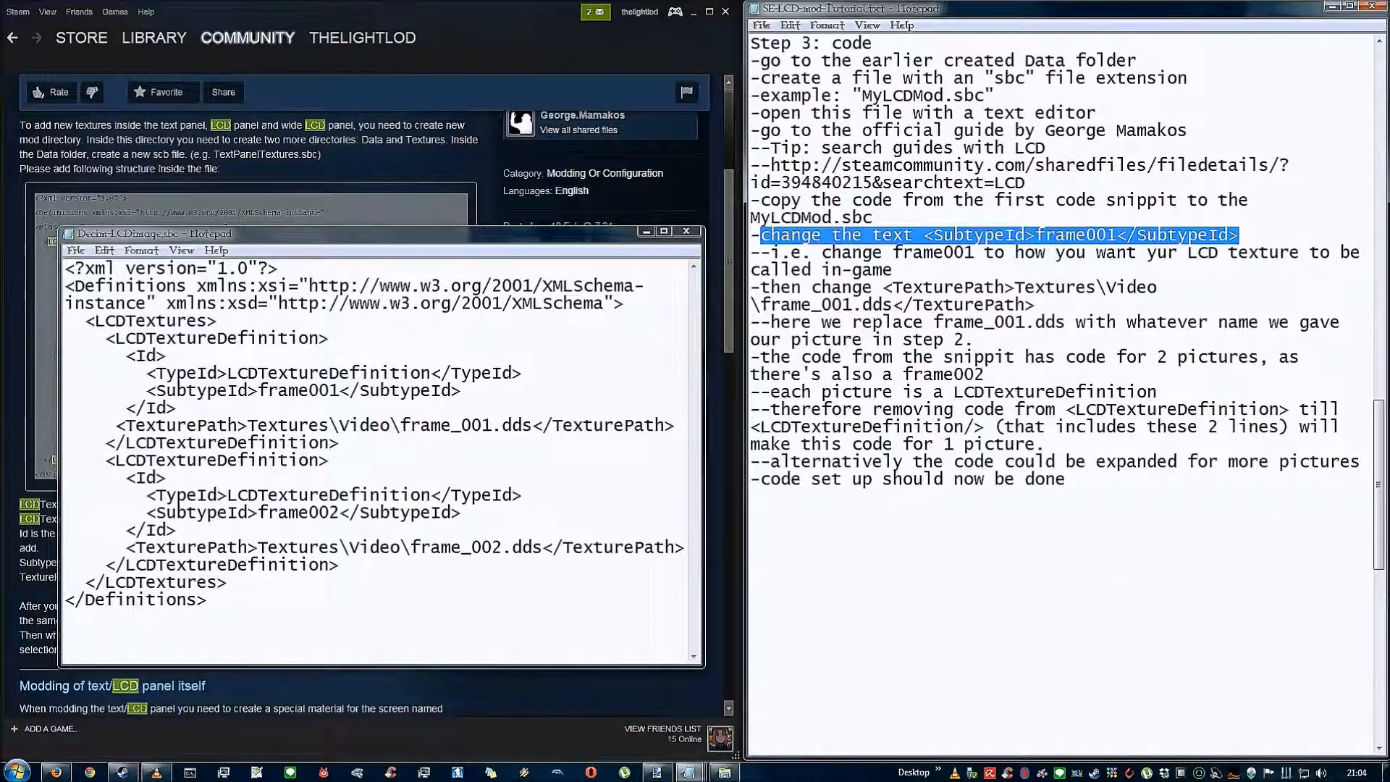
# Review the naming note and select the first SubtypeId value frame001 in the .sbc file
pyautogui.moveTo(769, 253); pyautogui.dragTo(893, 269)
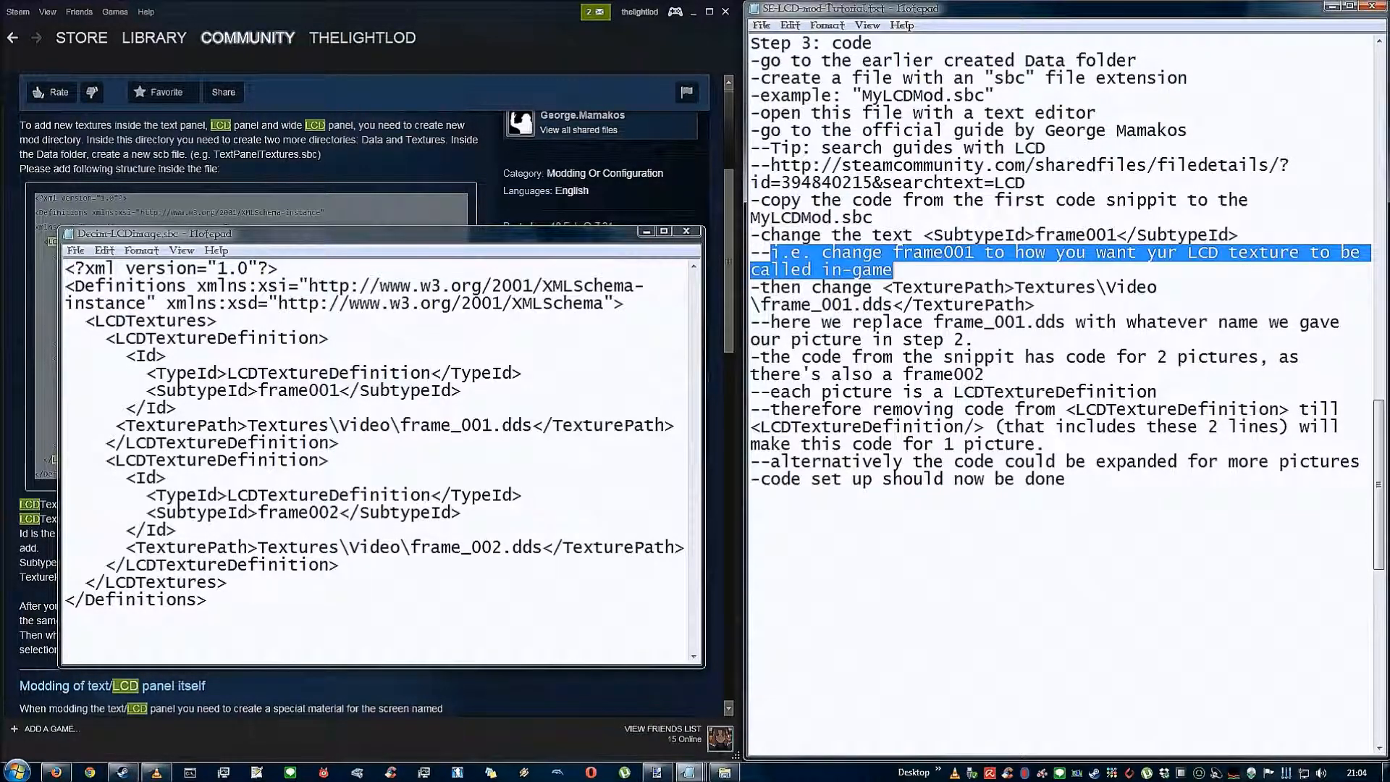
pyautogui.click(401, 424)
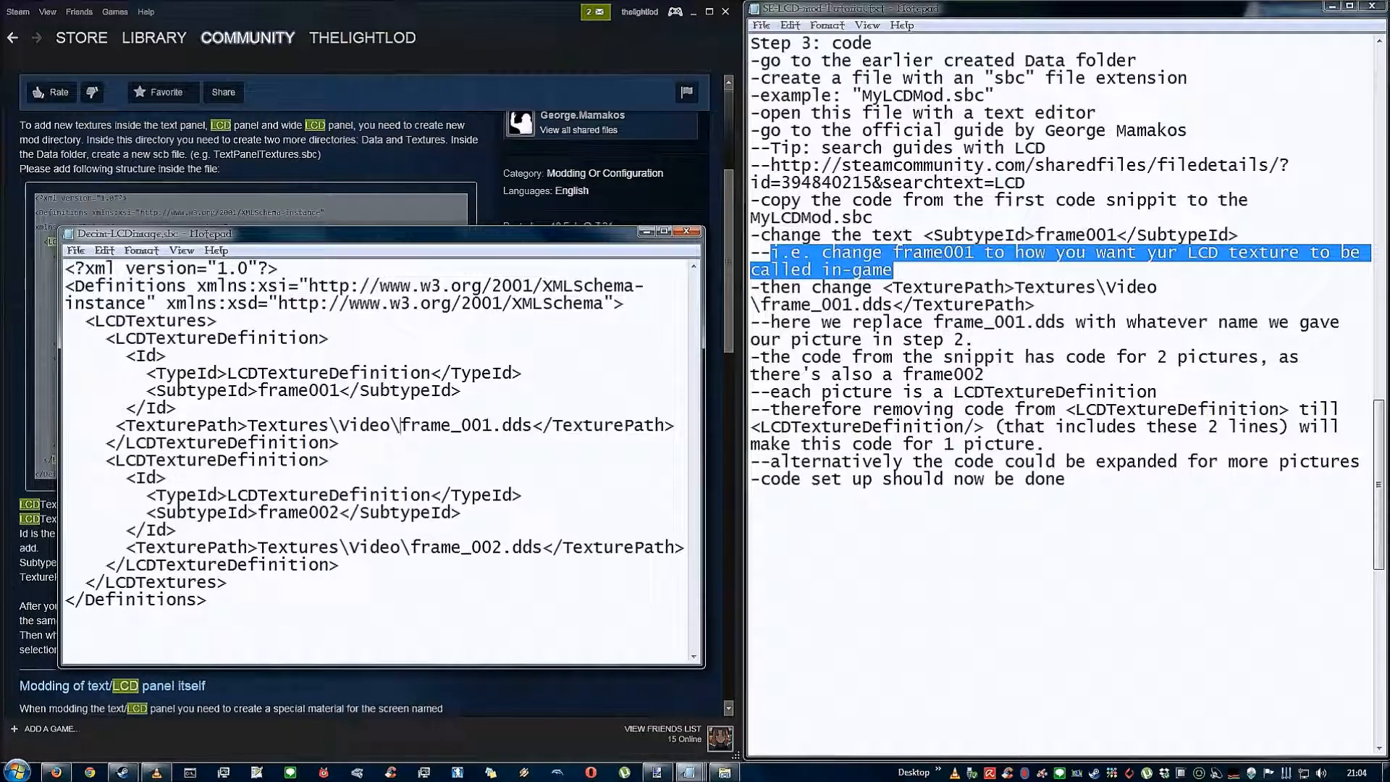
pyautogui.moveTo(258, 391); pyautogui.dragTo(359, 391)
pyautogui.hotkey('shift', 'Left')
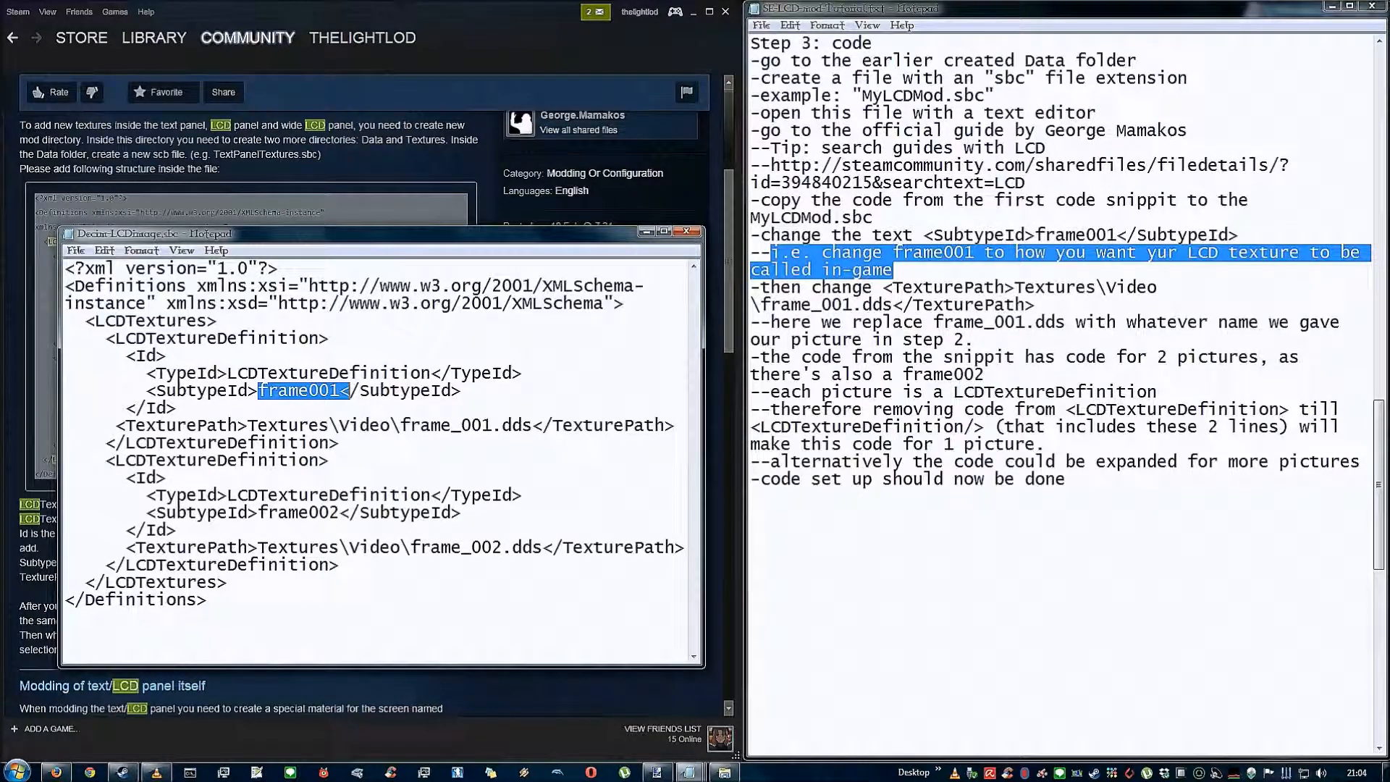
pyautogui.hotkey('shift', 'Left')
pyautogui.write('Deci')
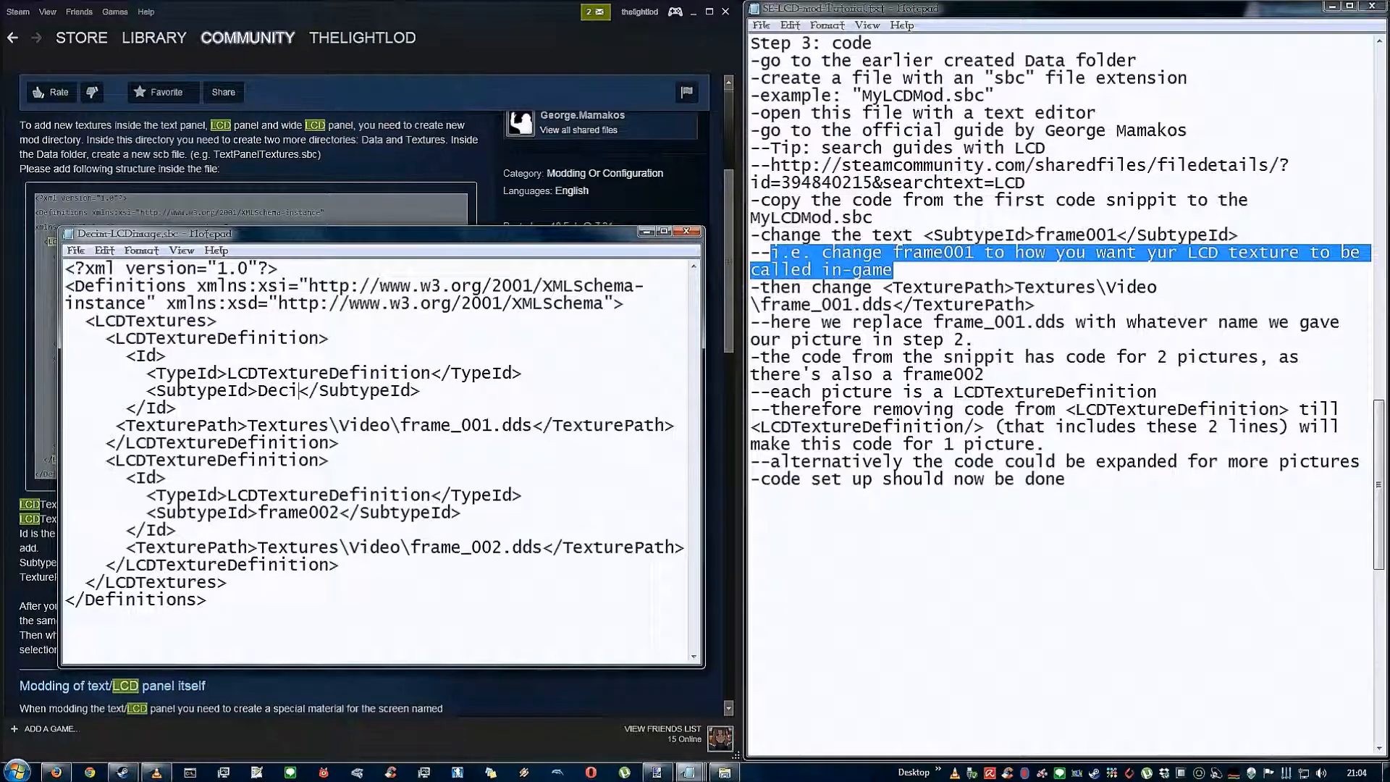
pyautogui.write('m')
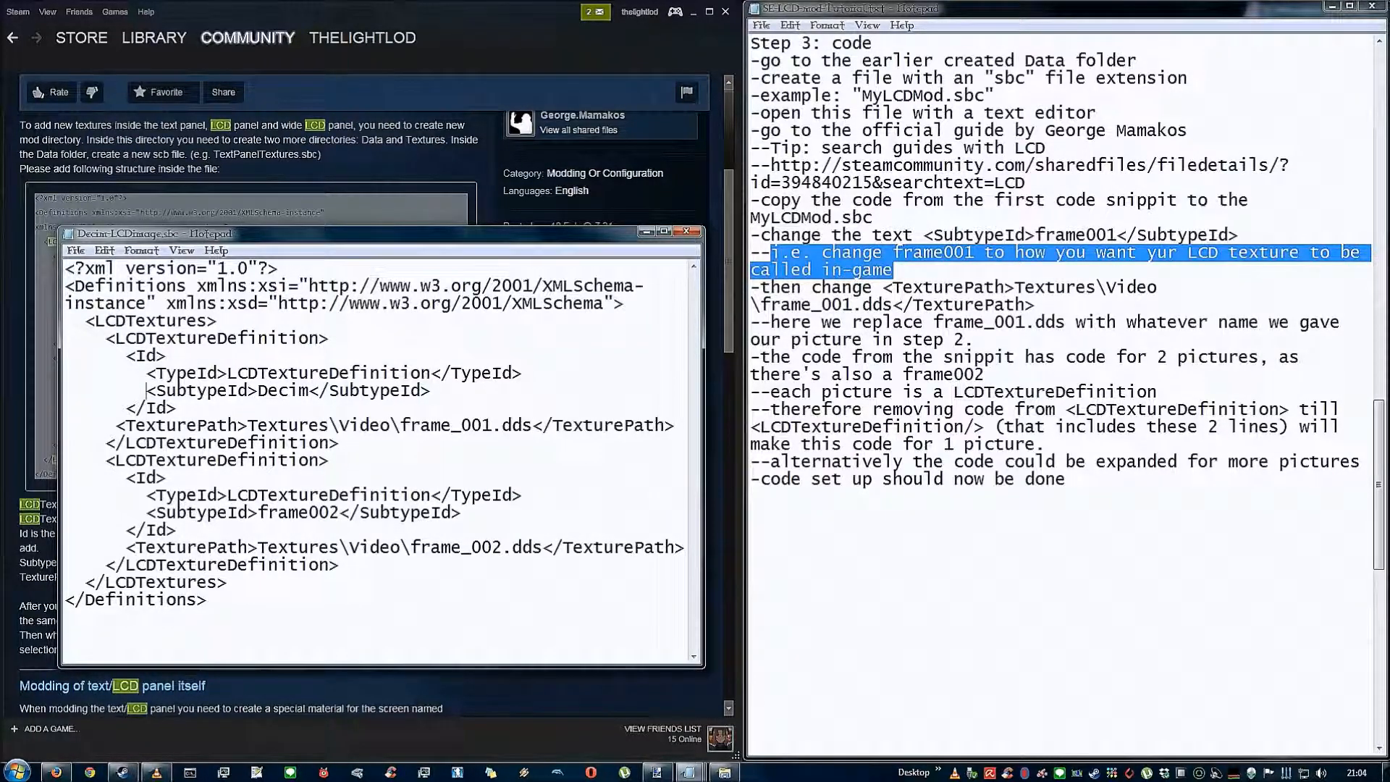
# Replace frame001 with QuinDecim, fixing a mistyped letter, and review the TexturePath note
pyautogui.press('Home')
pyautogui.write('Quic')
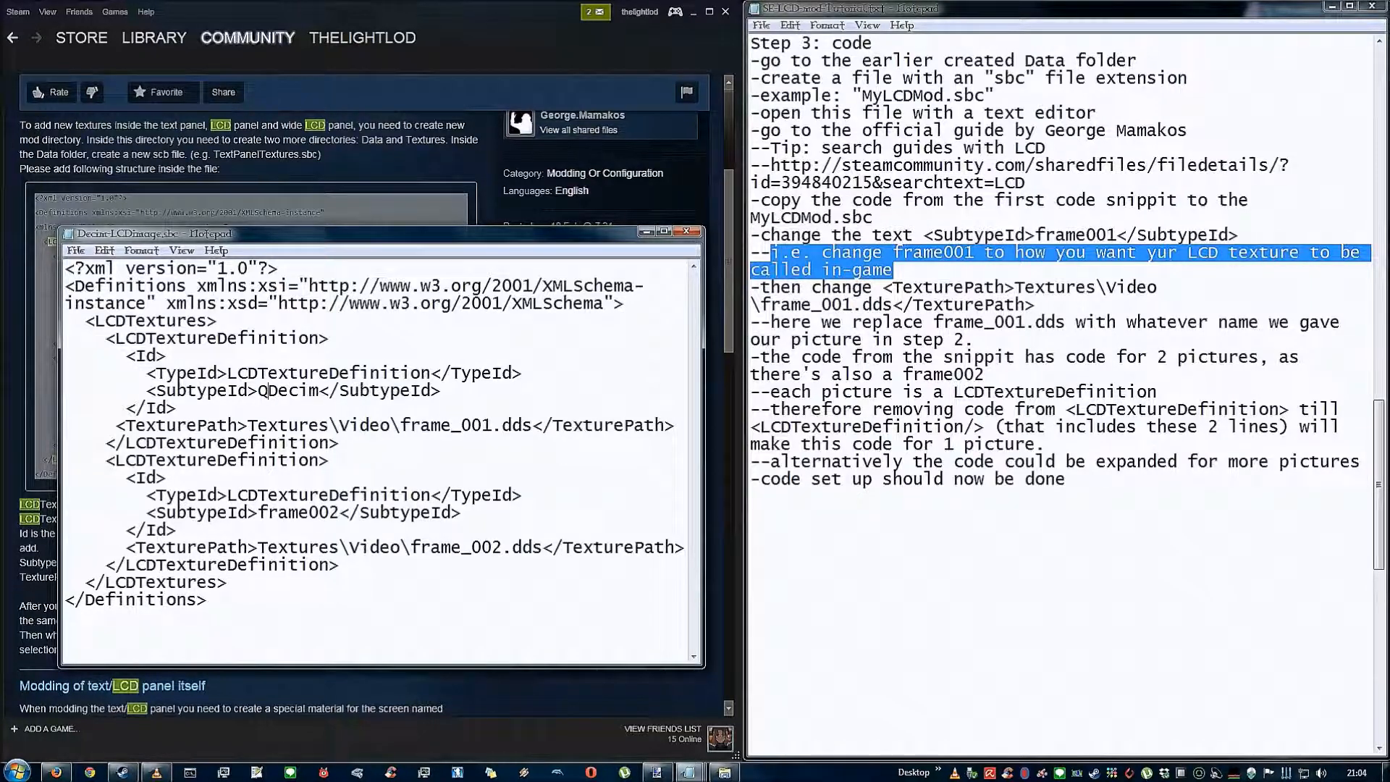
pyautogui.press('BackSpace')
pyautogui.write('n')
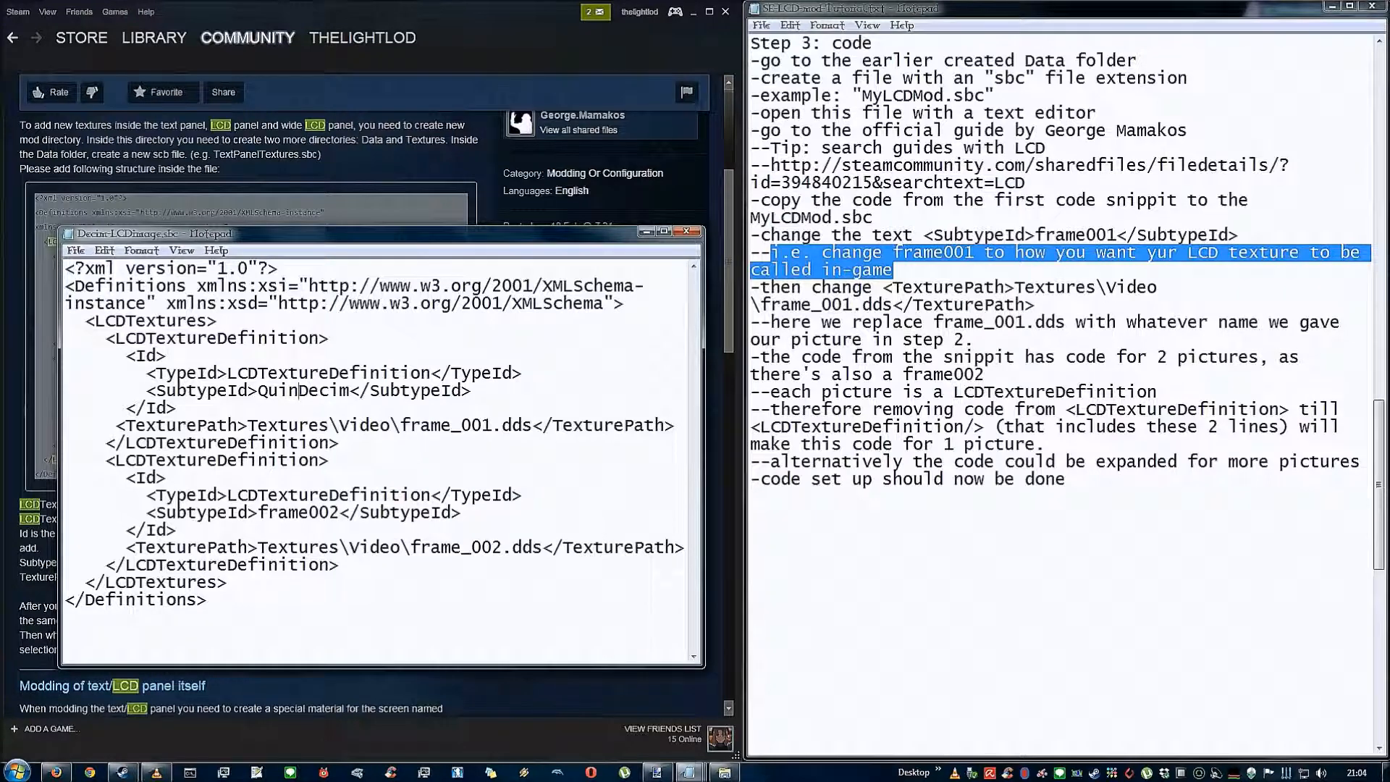
pyautogui.doubleClick(301, 390)
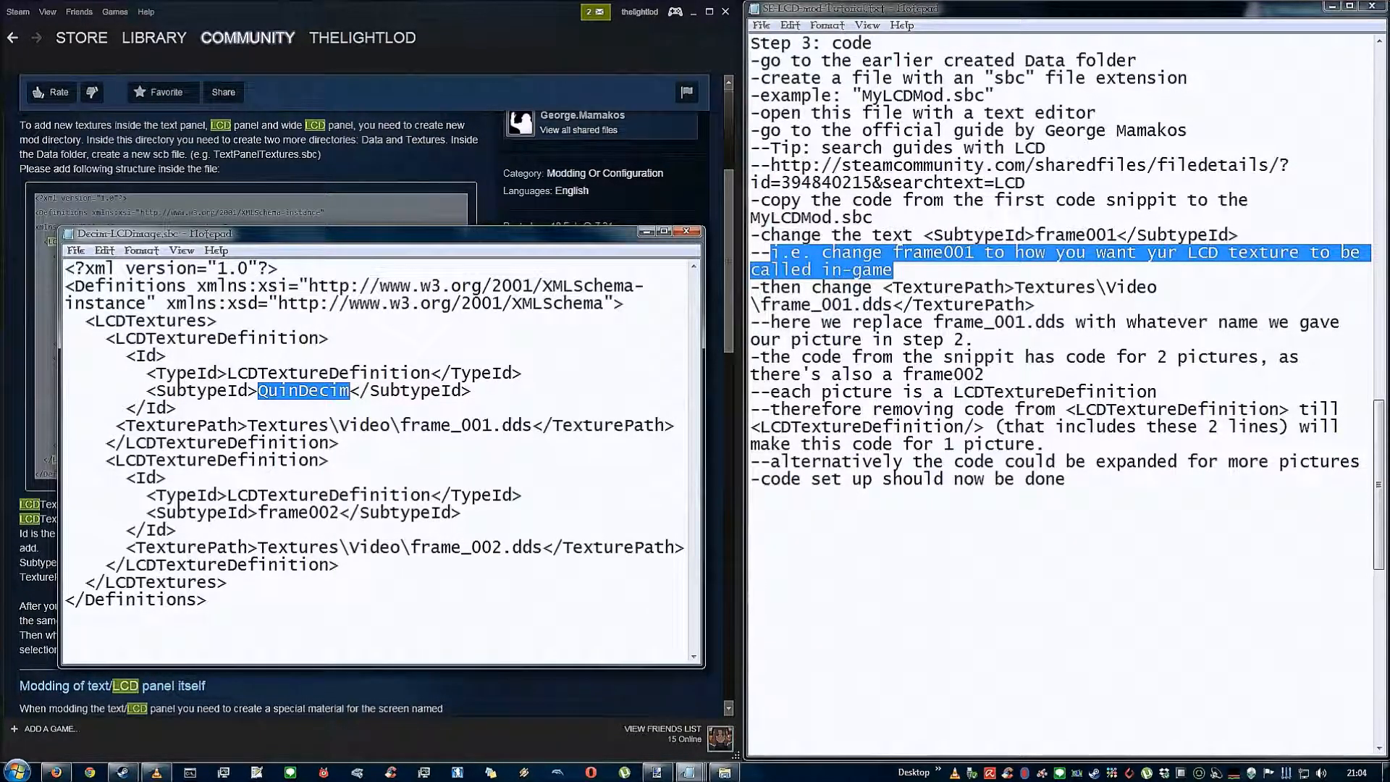
pyautogui.moveTo(761, 287); pyautogui.dragTo(1032, 304)
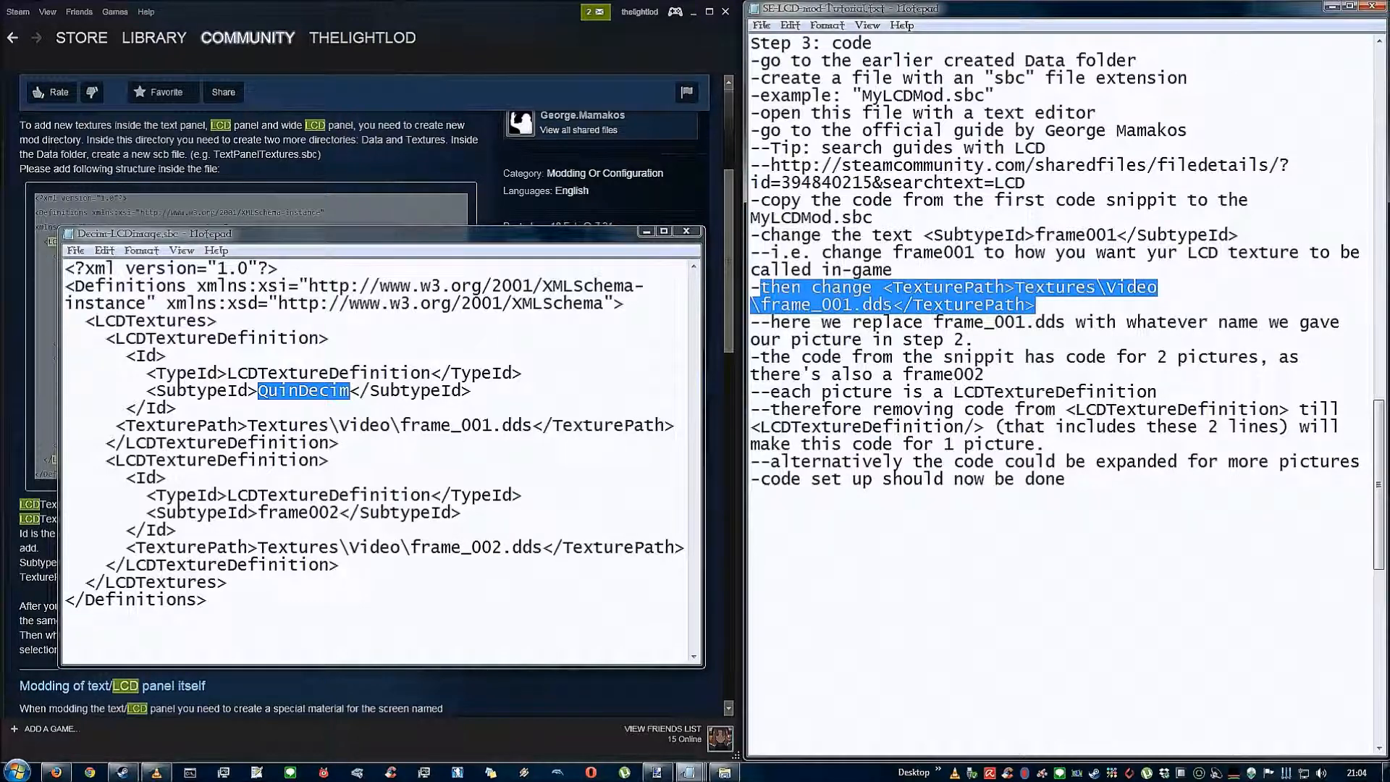
# Change the first TexturePath from frame_001.dds to Textures\Video\Decim.dds, following the notes
pyautogui.moveTo(771, 321); pyautogui.dragTo(972, 339)
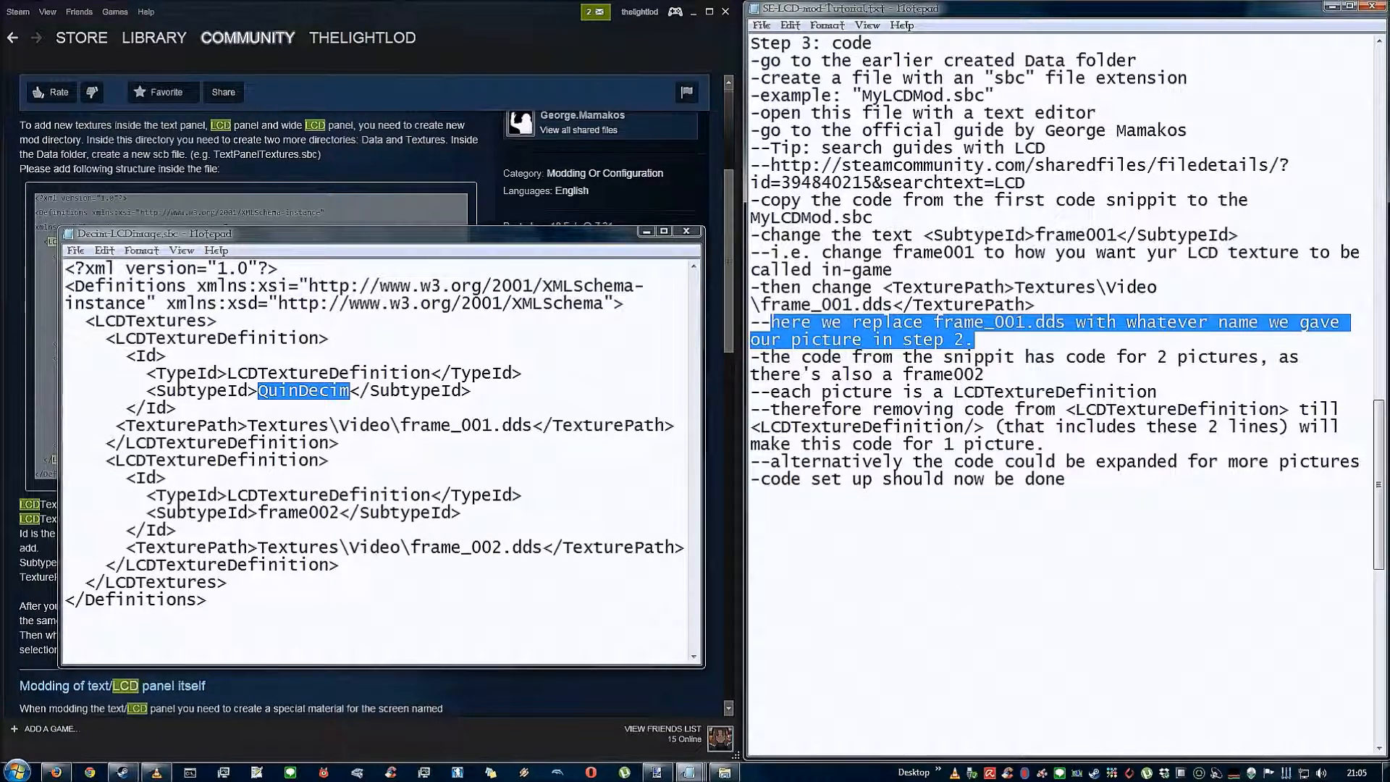
pyautogui.click(290, 496)
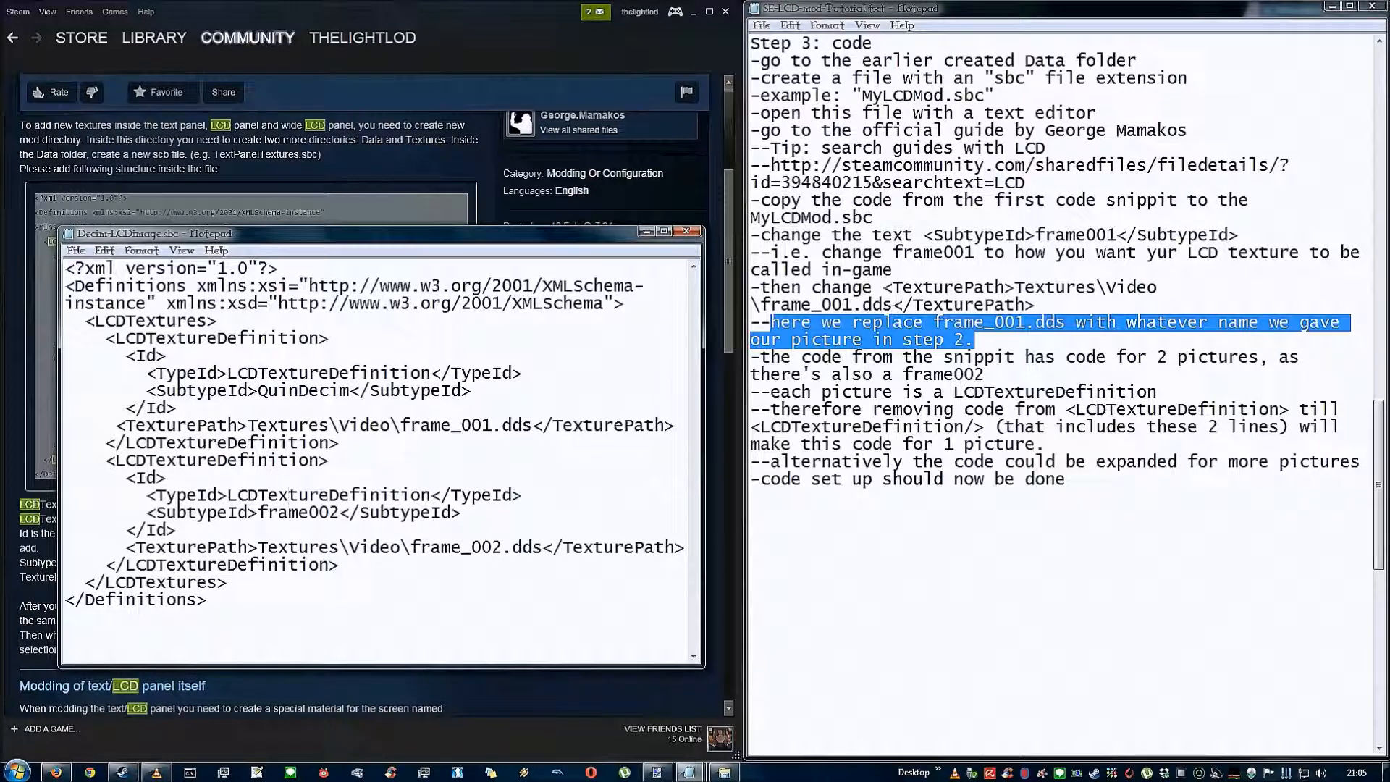
pyautogui.moveTo(410, 426); pyautogui.dragTo(493, 427)
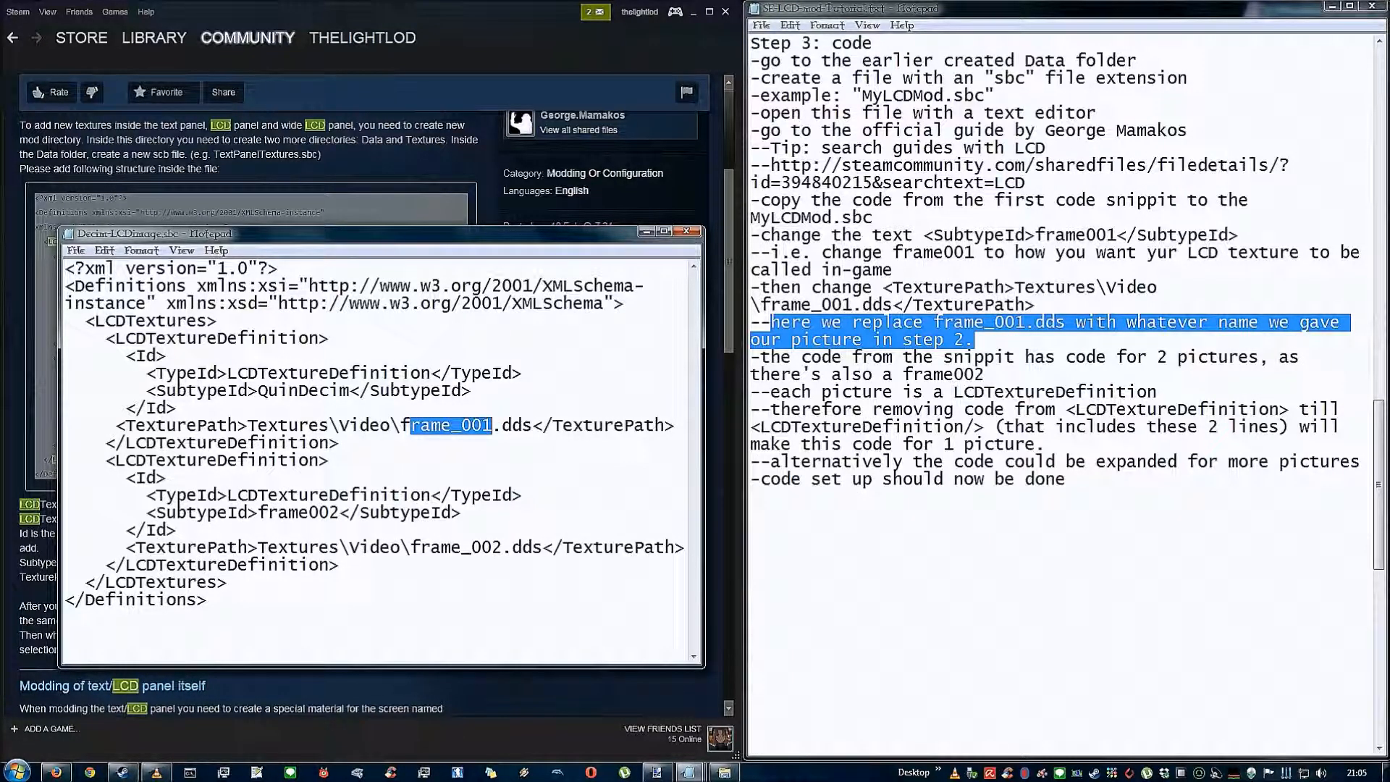
pyautogui.press('BackSpace')
pyautogui.press('BackSpace')
pyautogui.write('De')
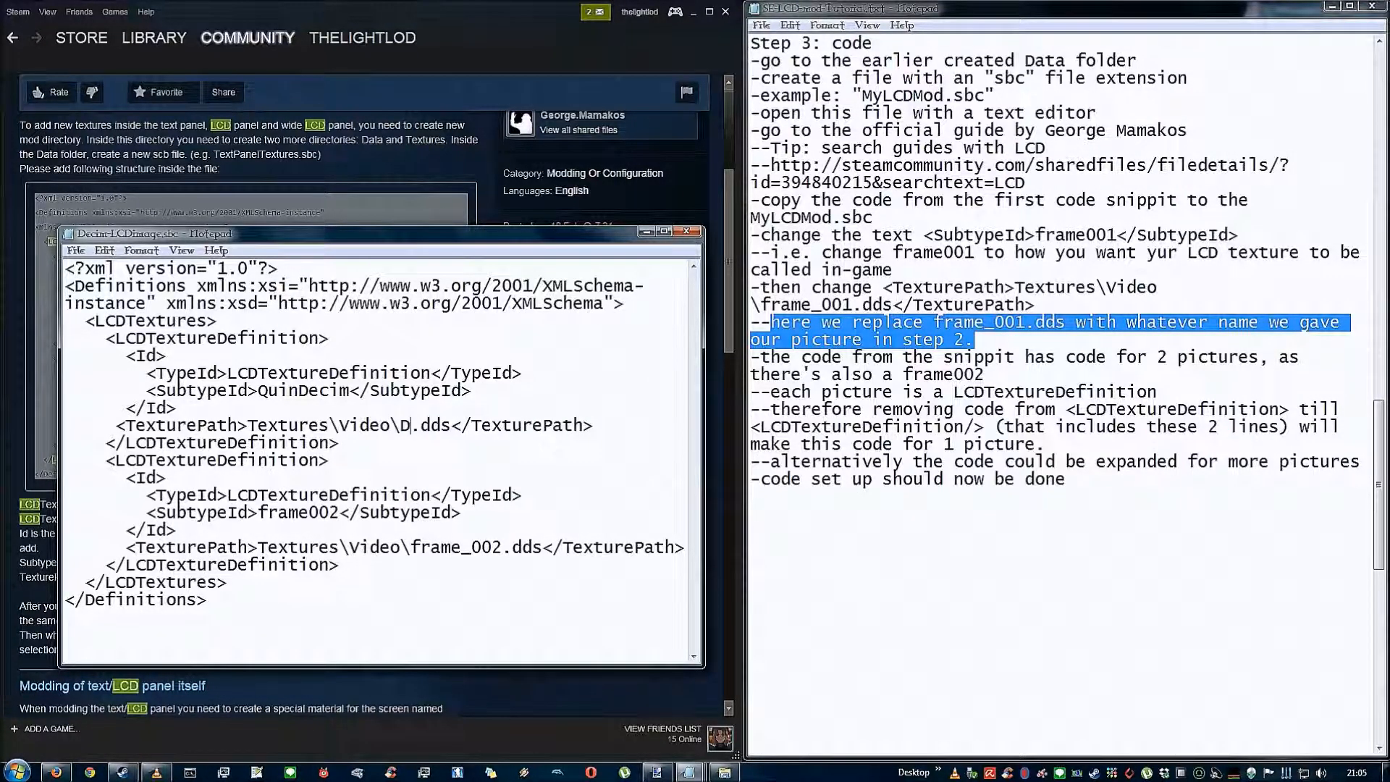
pyautogui.write('cim')
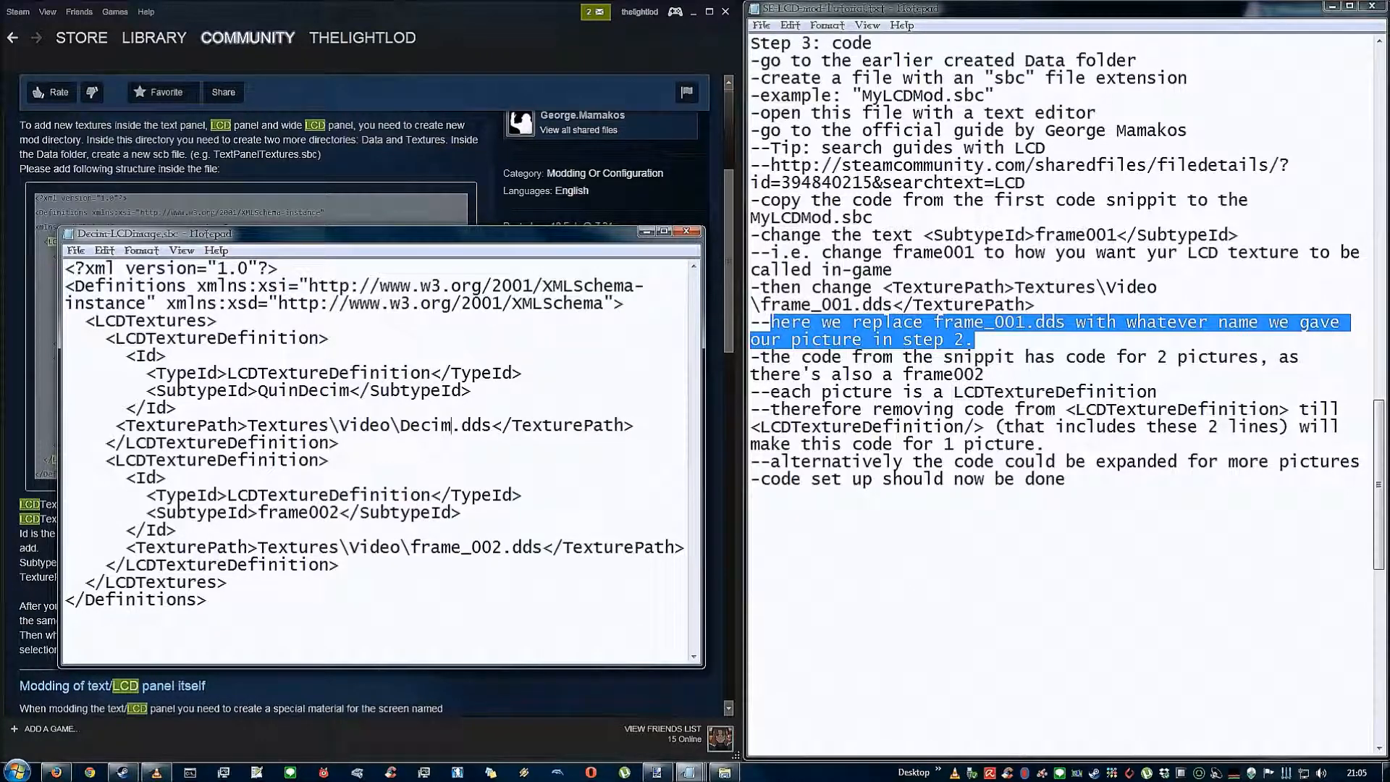
pyautogui.moveTo(400, 426); pyautogui.dragTo(493, 426)
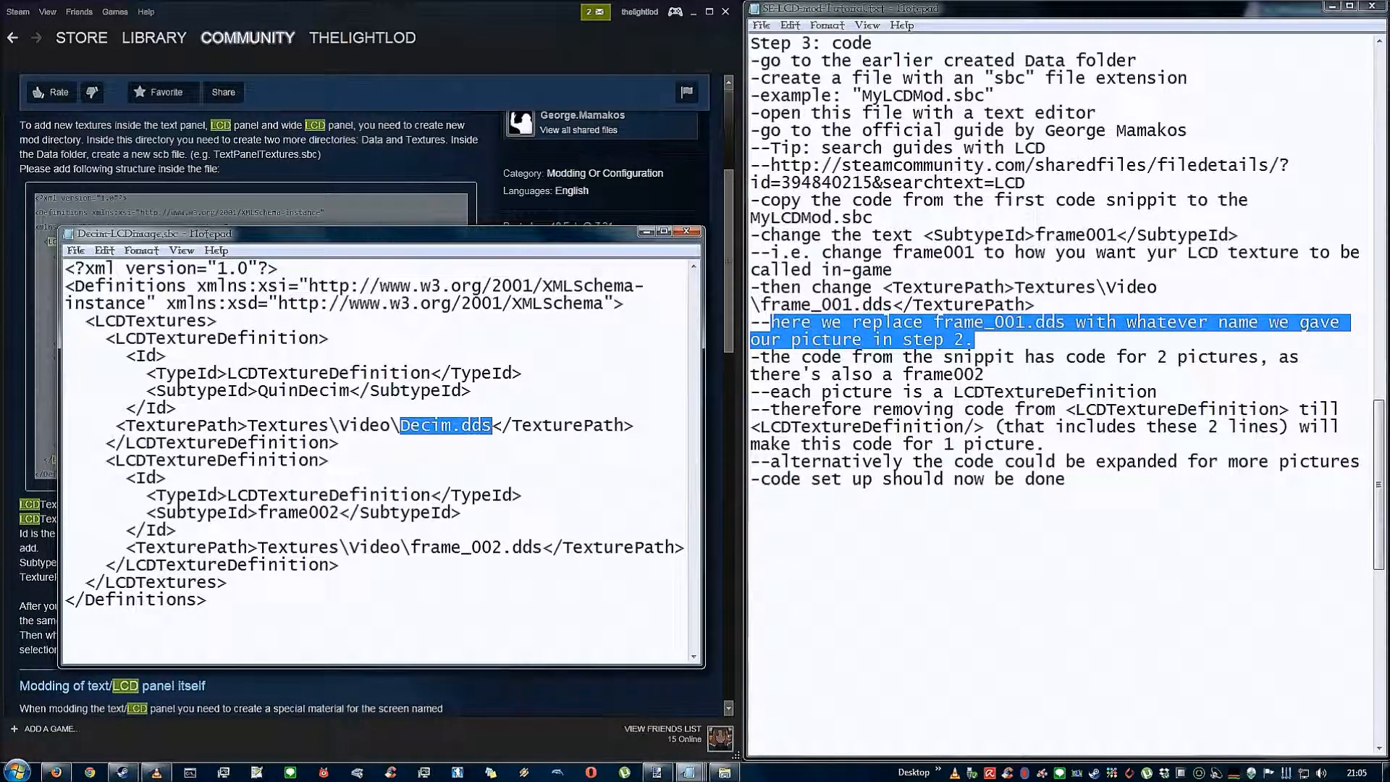
pyautogui.click(851, 373)
pyautogui.moveTo(769, 359); pyautogui.dragTo(983, 375)
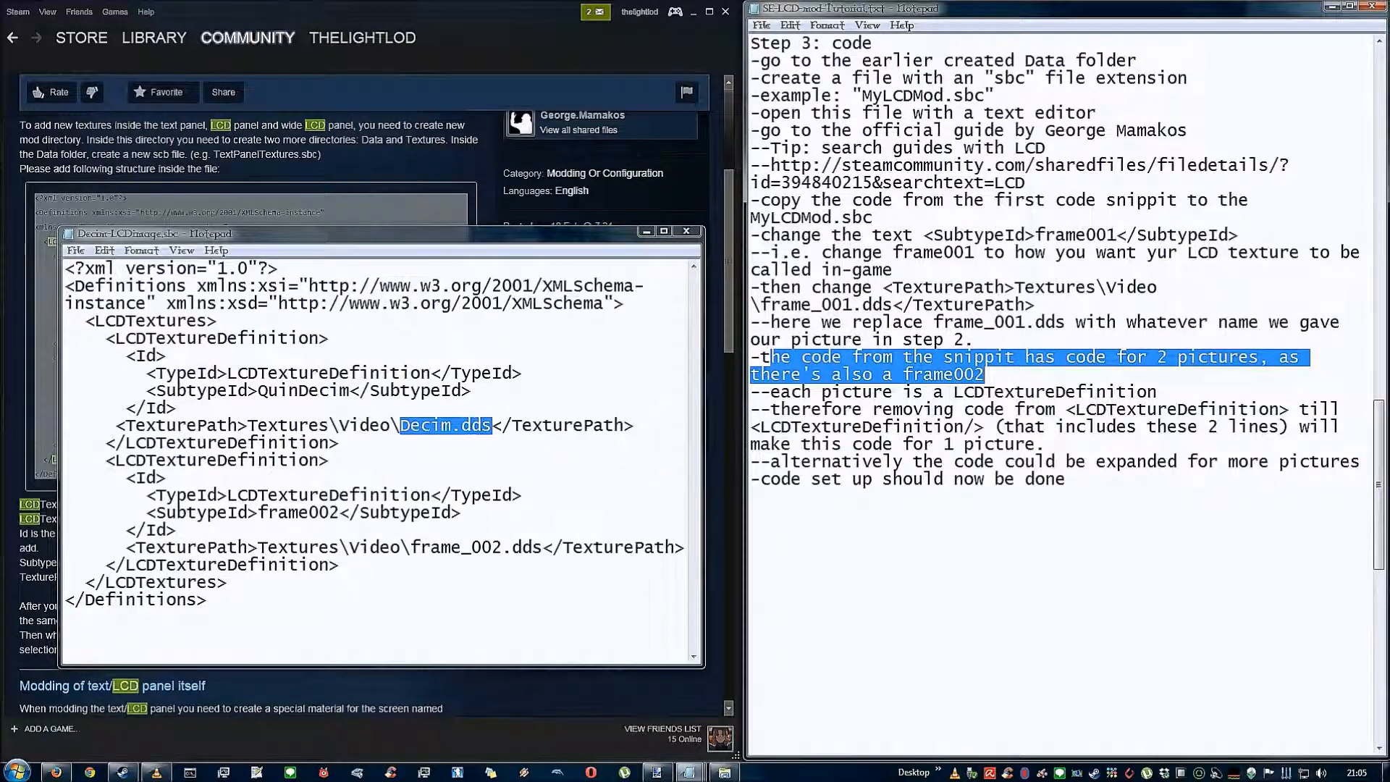
# Delete the second frame002 LCDTextureDefinition block and its leftover blank line
pyautogui.click(168, 477)
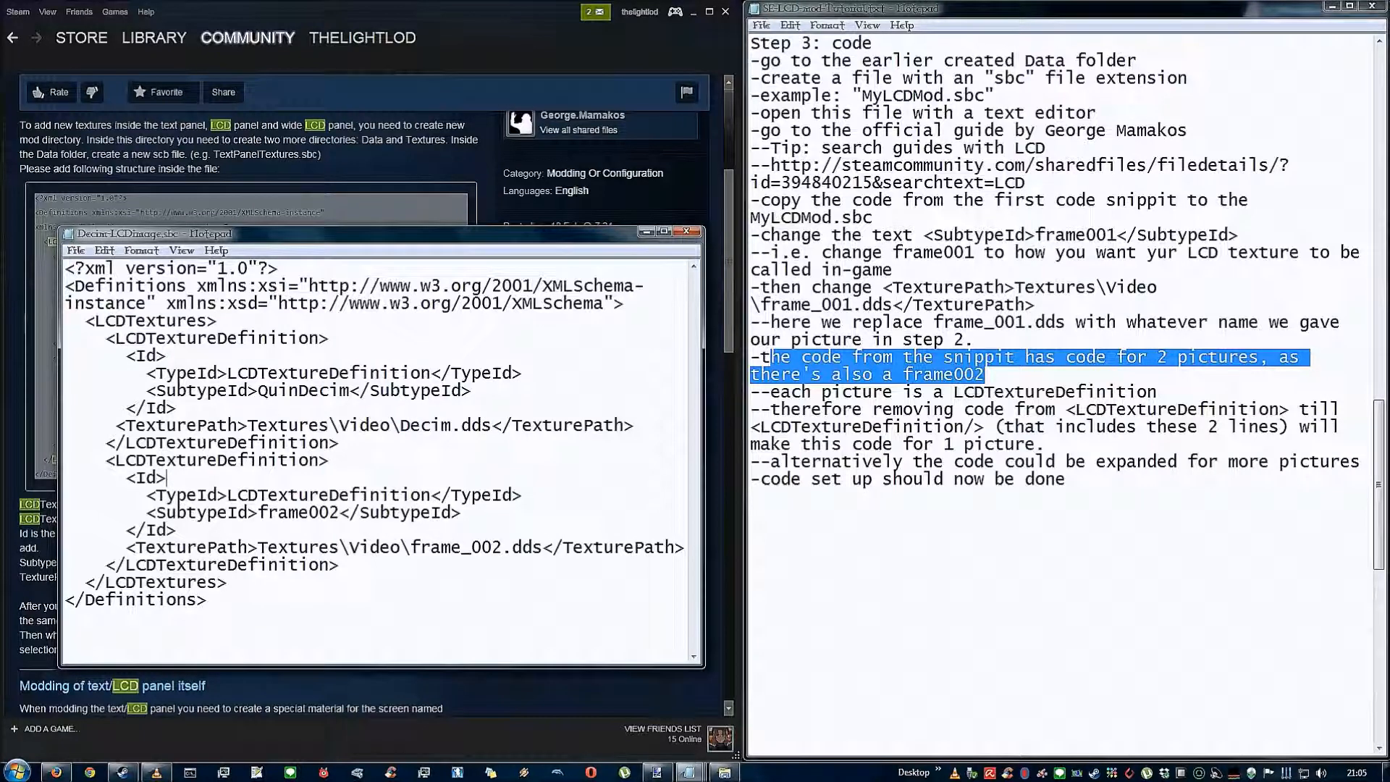
pyautogui.moveTo(106, 461); pyautogui.dragTo(343, 565)
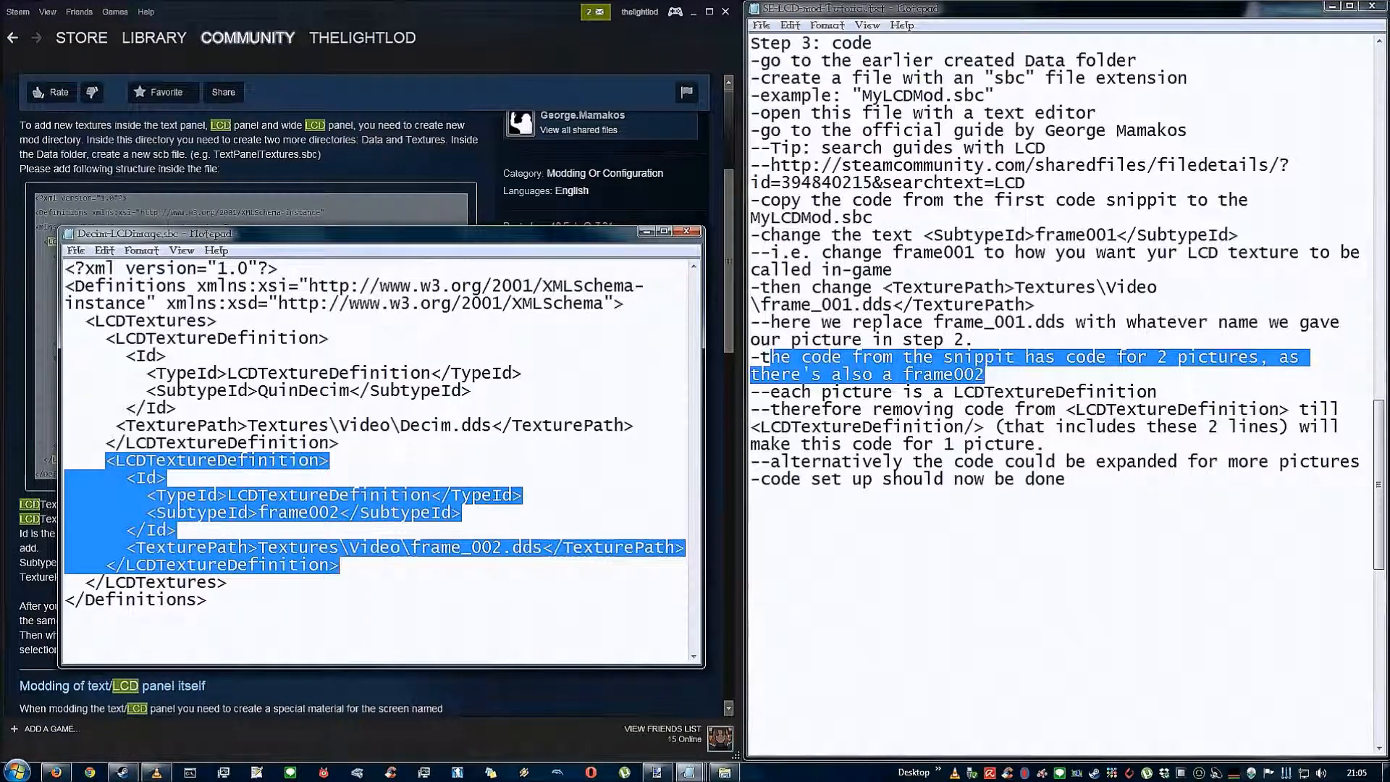
pyautogui.moveTo(771, 392); pyautogui.dragTo(1044, 445)
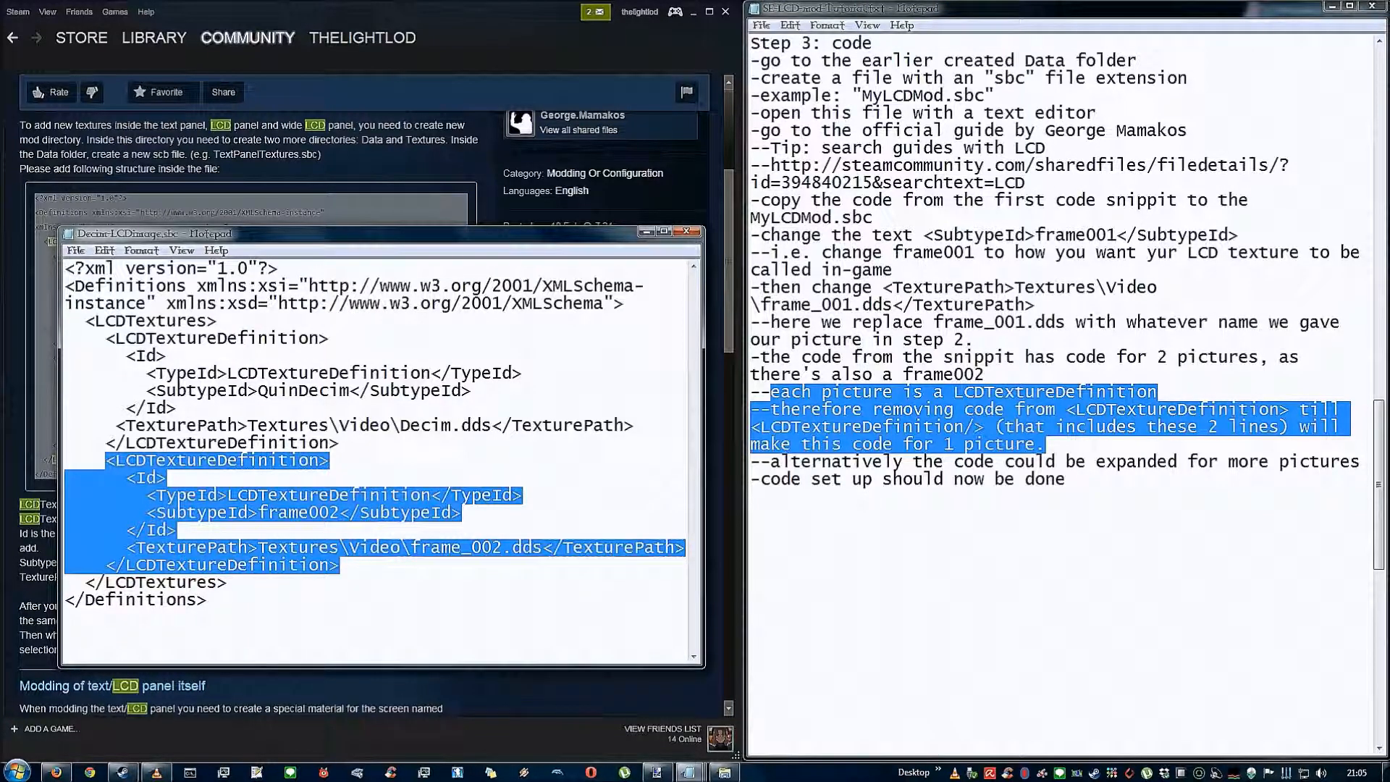
pyautogui.rightClick(336, 542)
pyautogui.click(369, 635)
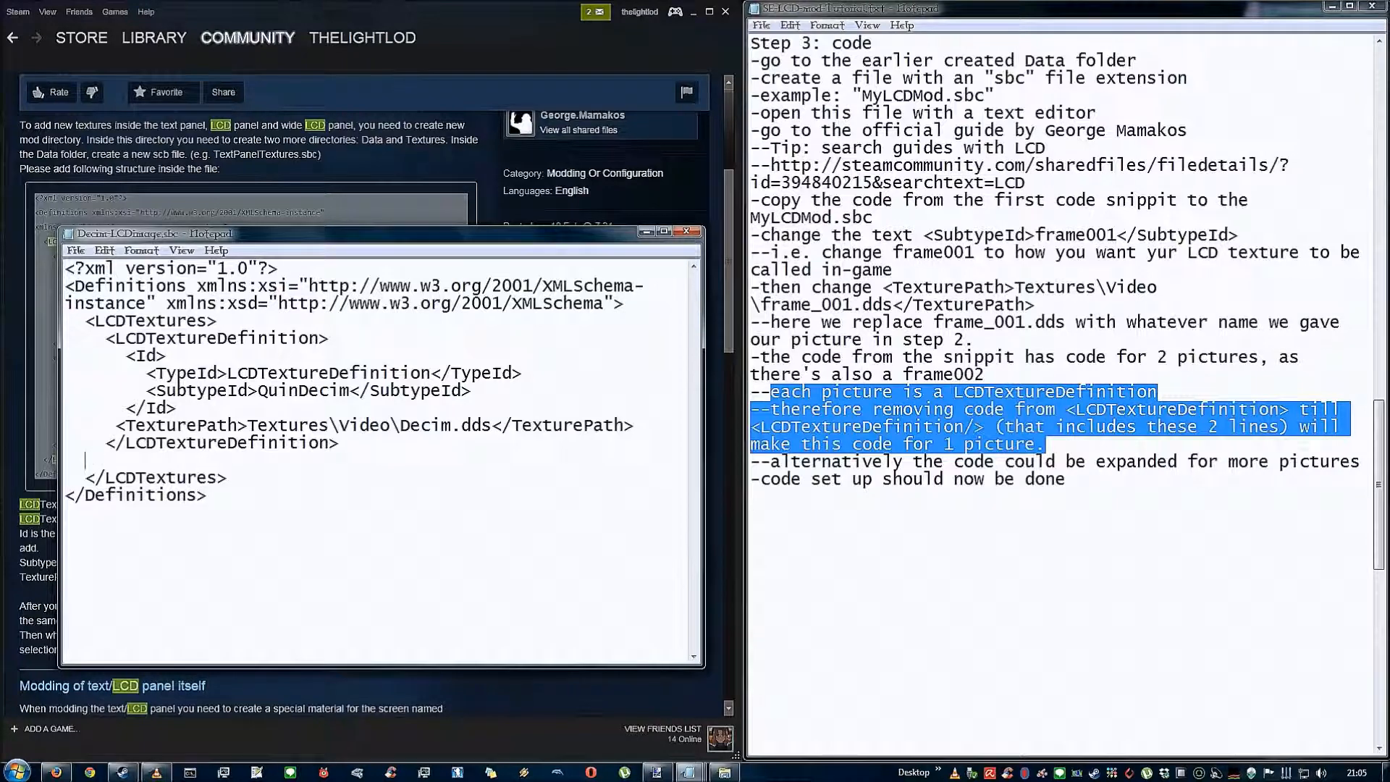
pyautogui.press('BackSpace')
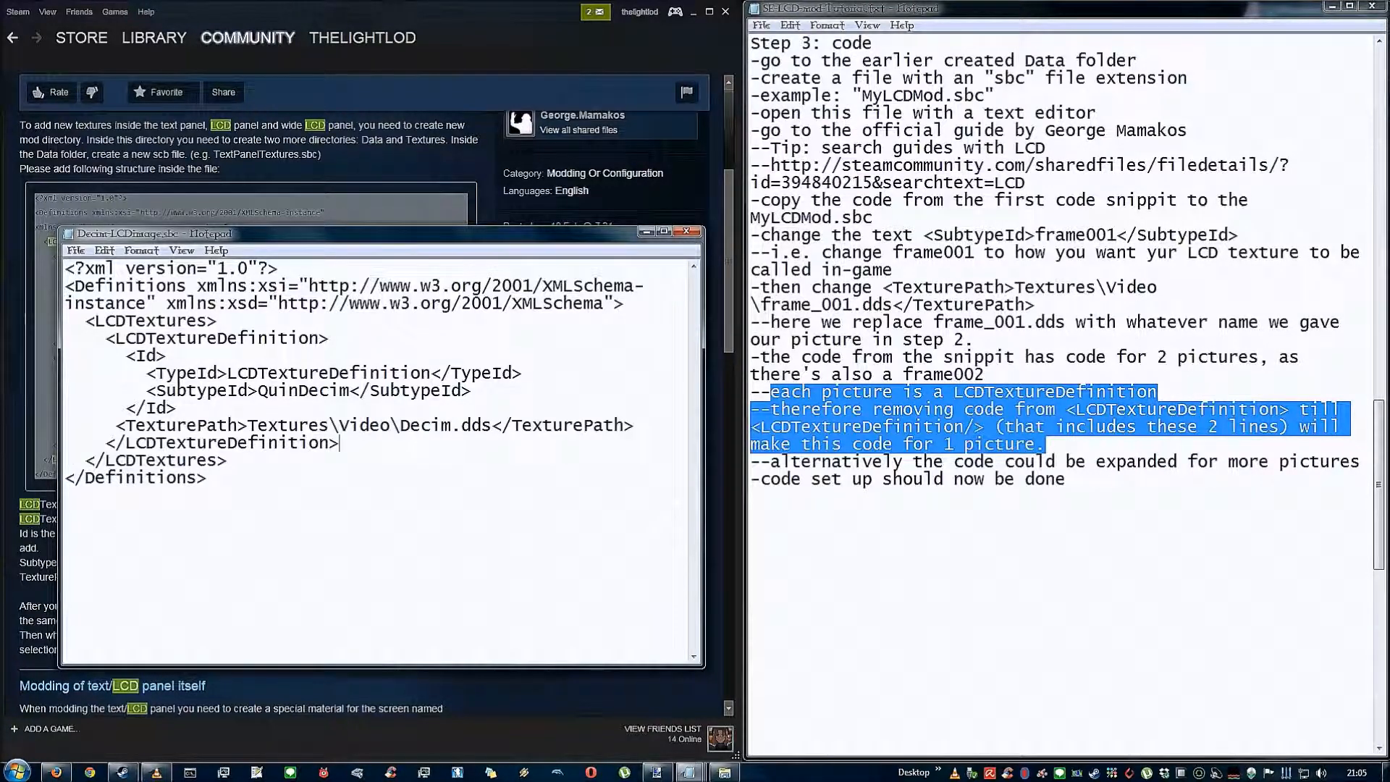
pyautogui.press('Down')
pyautogui.press('Down')
# Save Decim-LCDimage.sbc and close Notepad
pyautogui.click(75, 250)
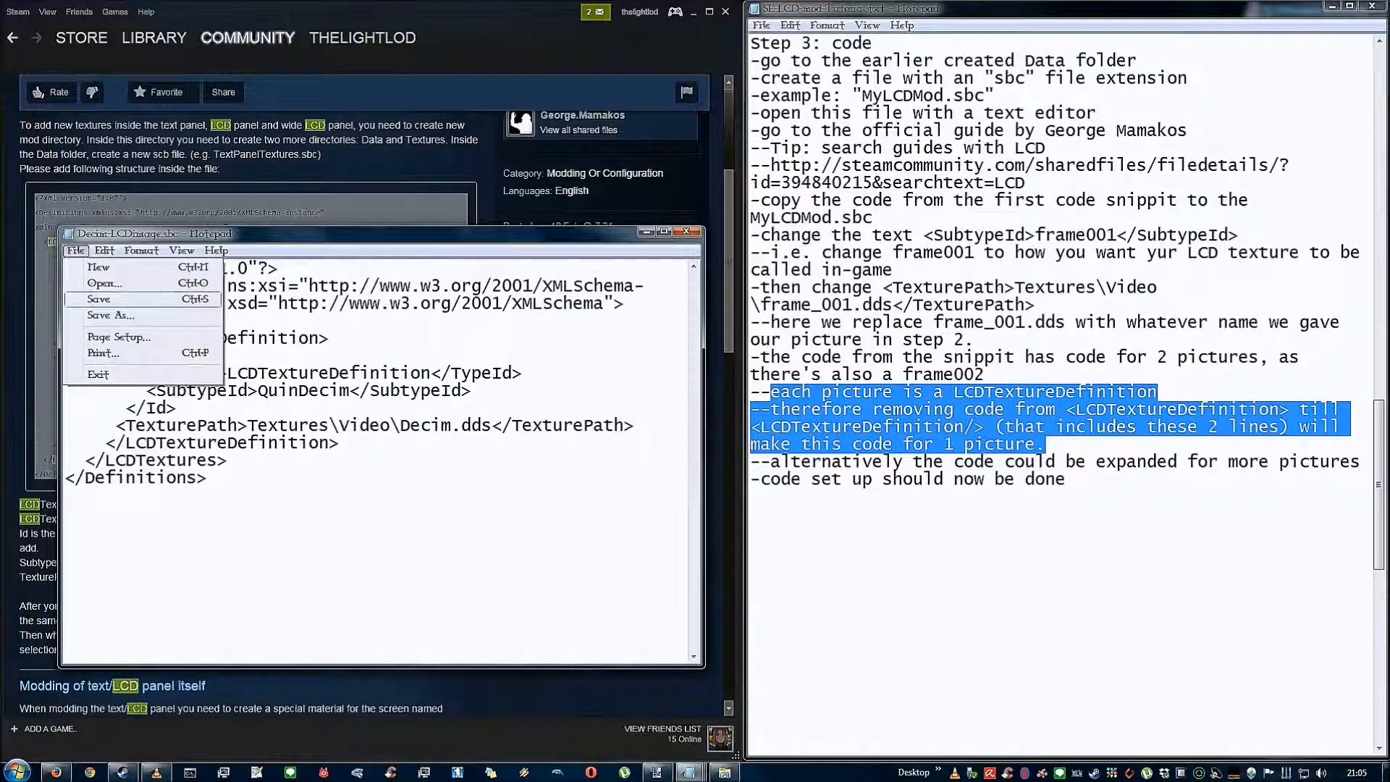
pyautogui.click(99, 299)
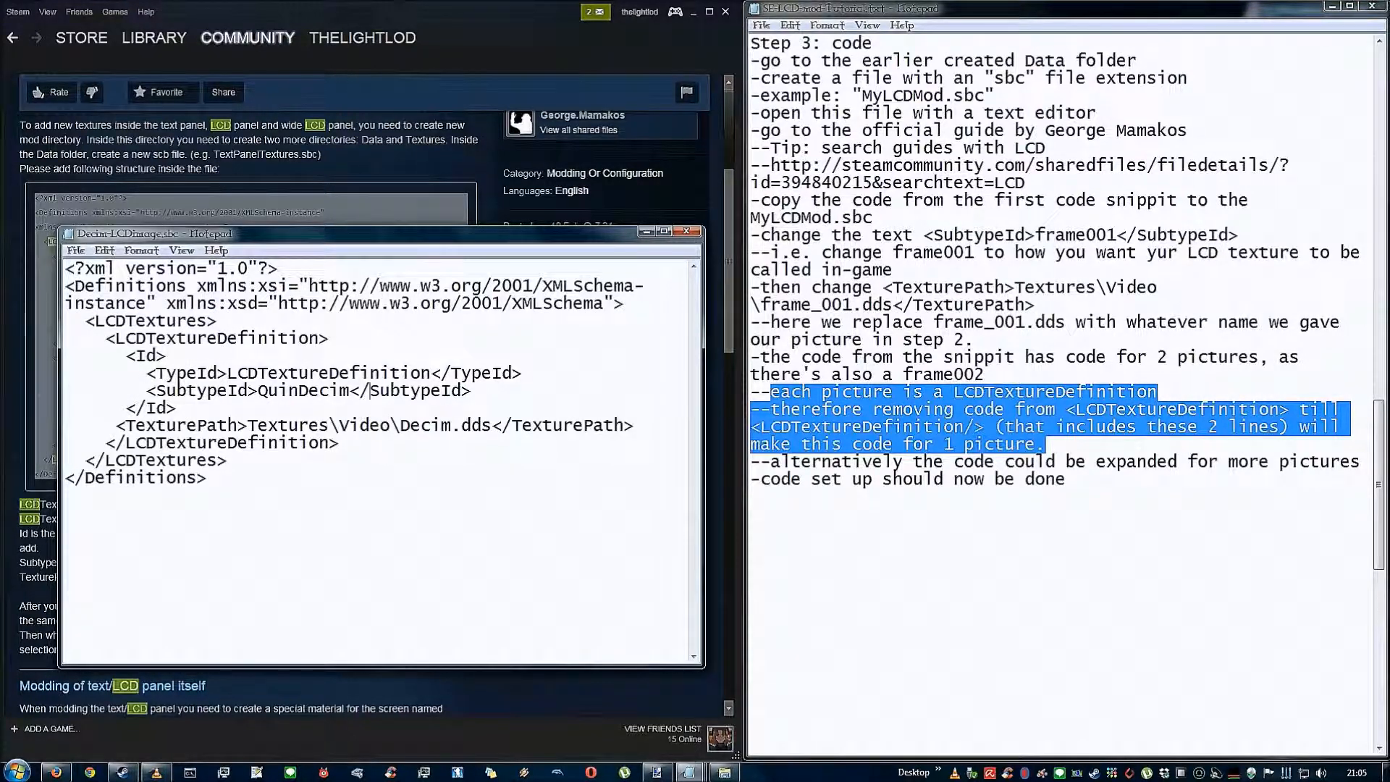
pyautogui.click(694, 233)
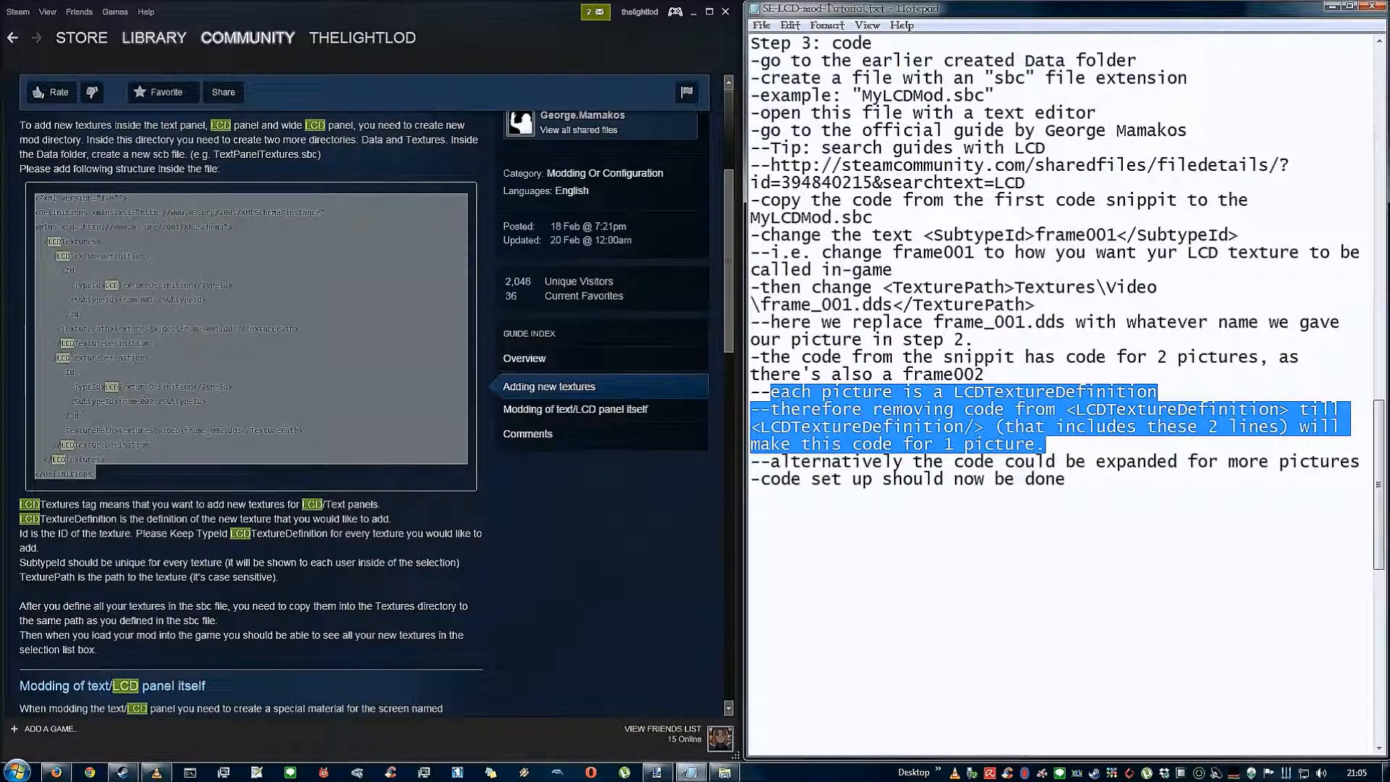
# Review the notes that code setup is done and Space Engineers should be launched to test
pyautogui.click(914, 479)
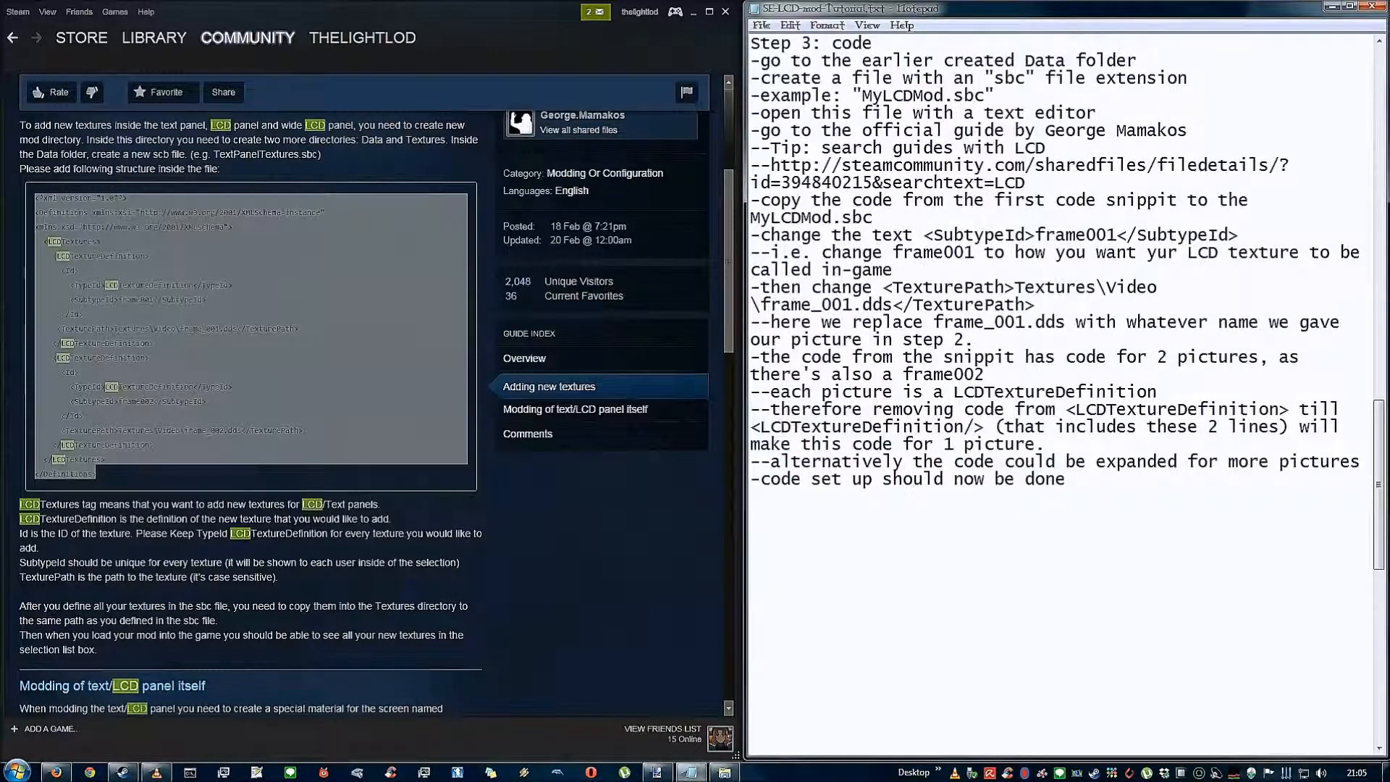
pyautogui.moveTo(770, 462); pyautogui.dragTo(843, 461)
pyautogui.scroll(-3, 1064, 435)
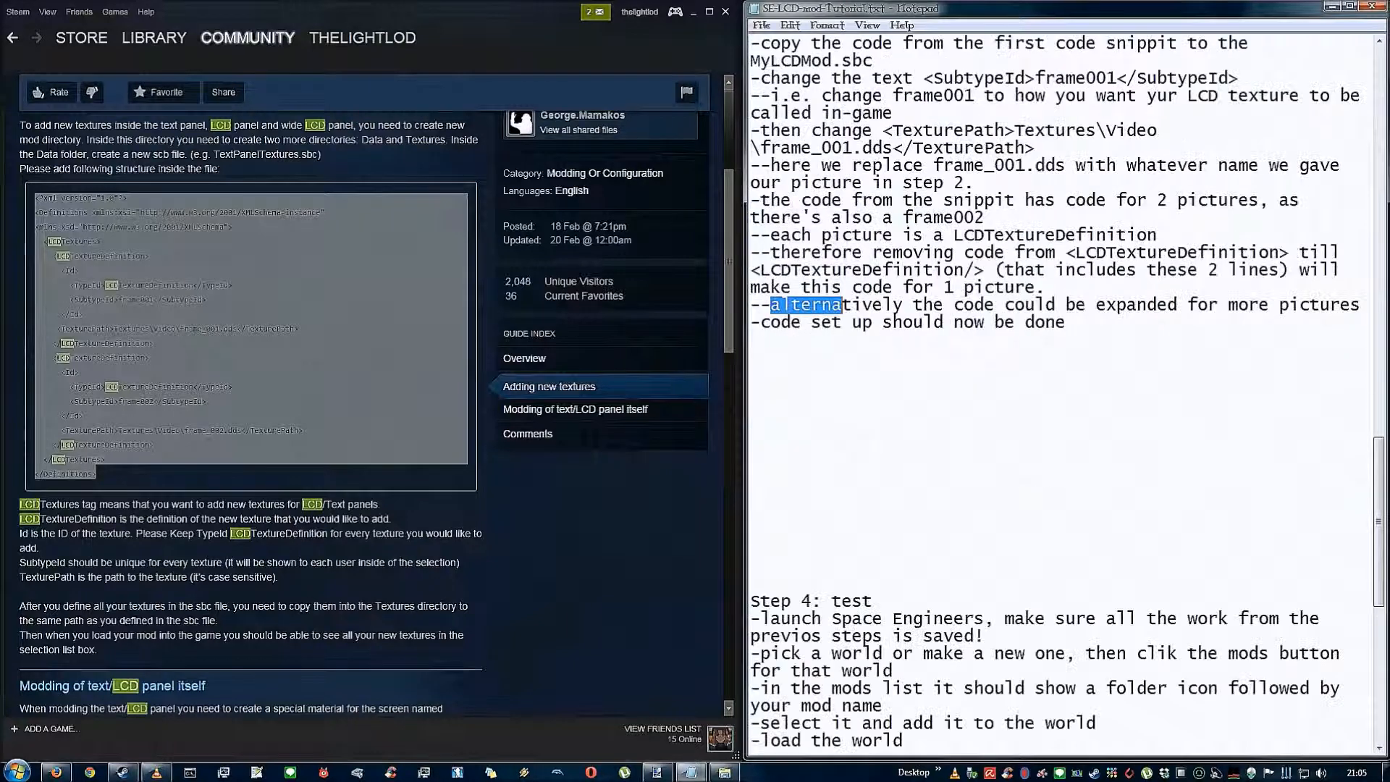
pyautogui.moveTo(762, 323); pyautogui.dragTo(1067, 322)
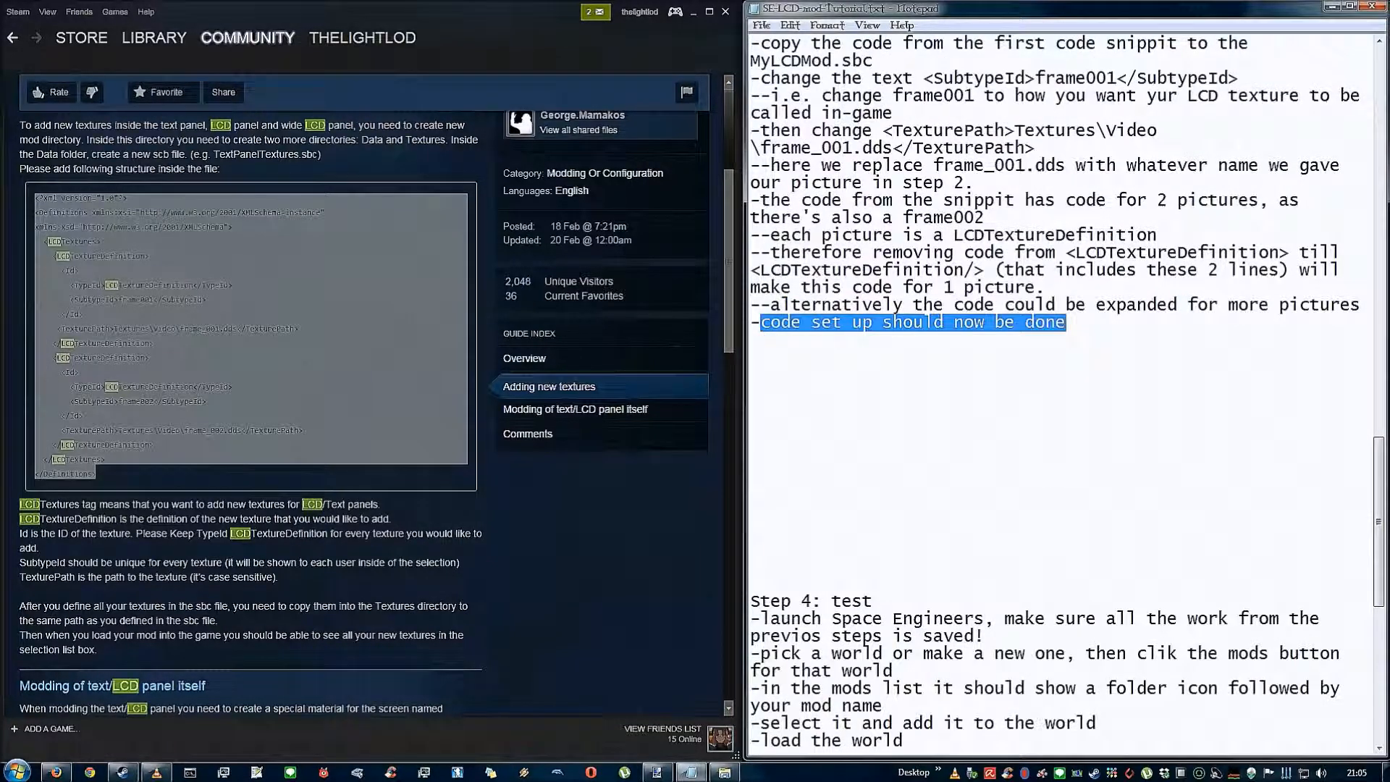
pyautogui.scroll(-5, 1063, 434)
pyautogui.scroll(-5, 1065, 435)
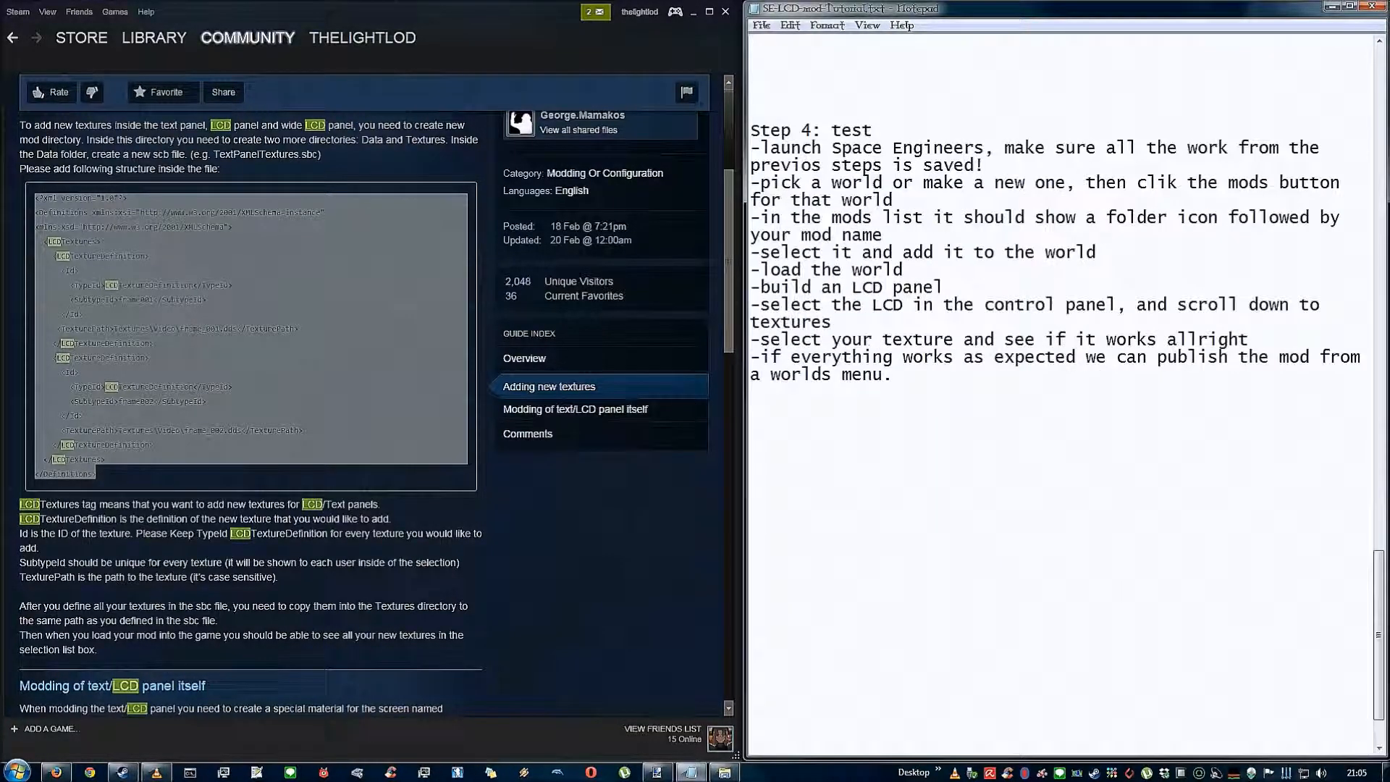
pyautogui.scroll(-1, 1065, 434)
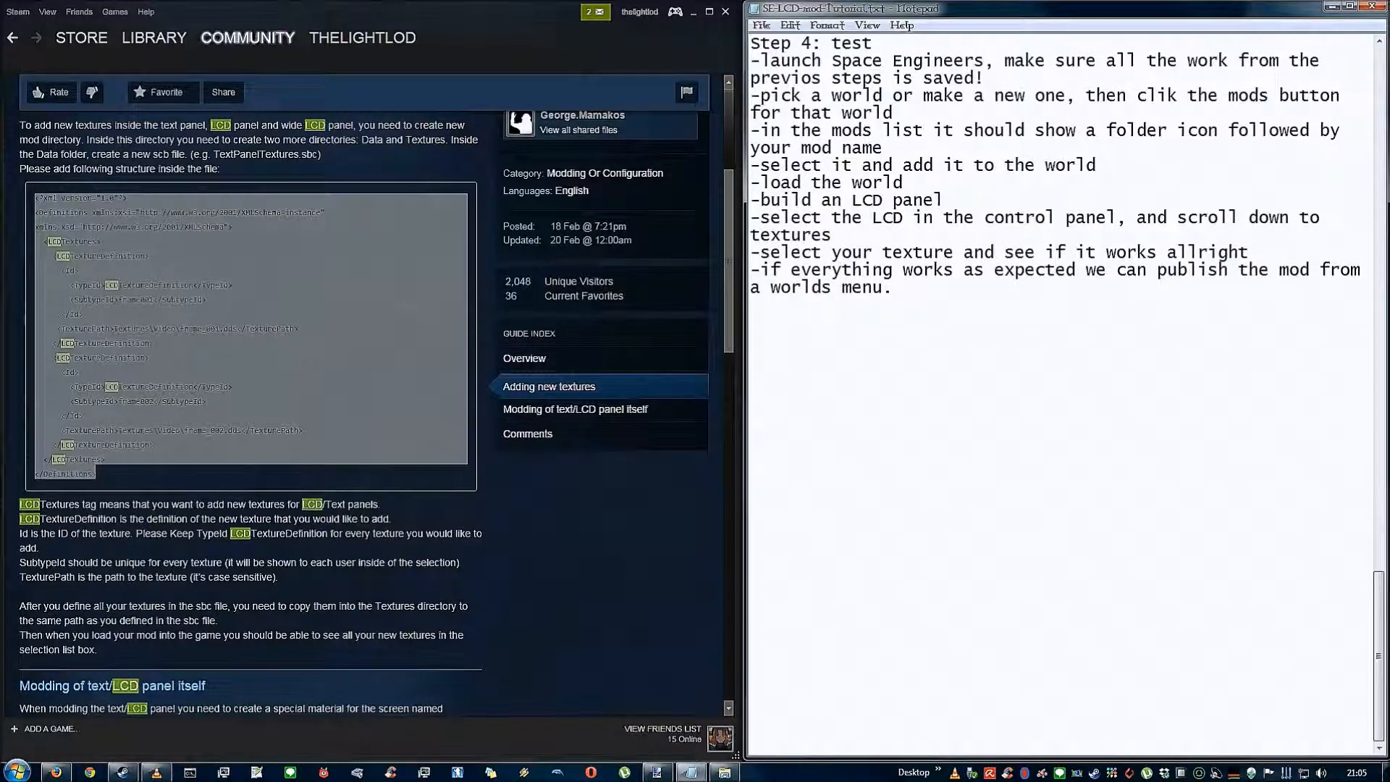
pyautogui.moveTo(832, 44); pyautogui.dragTo(873, 44)
pyautogui.moveTo(768, 60); pyautogui.dragTo(986, 79)
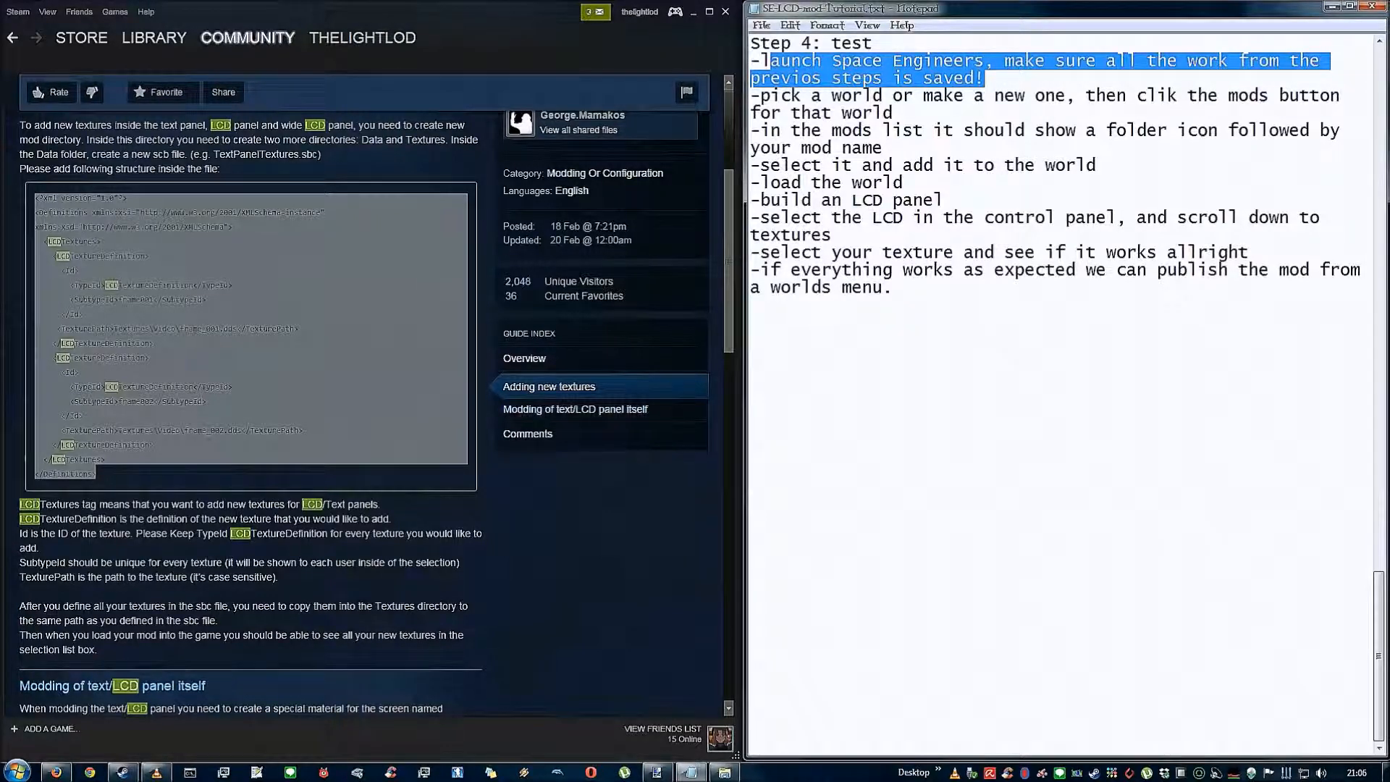
# Check Decim-LCDimage.sbc in Data and Decim.dds in Textures\Video, close Explorer, and go to Steam's Library
pyautogui.click(725, 773)
pyautogui.click(325, 305)
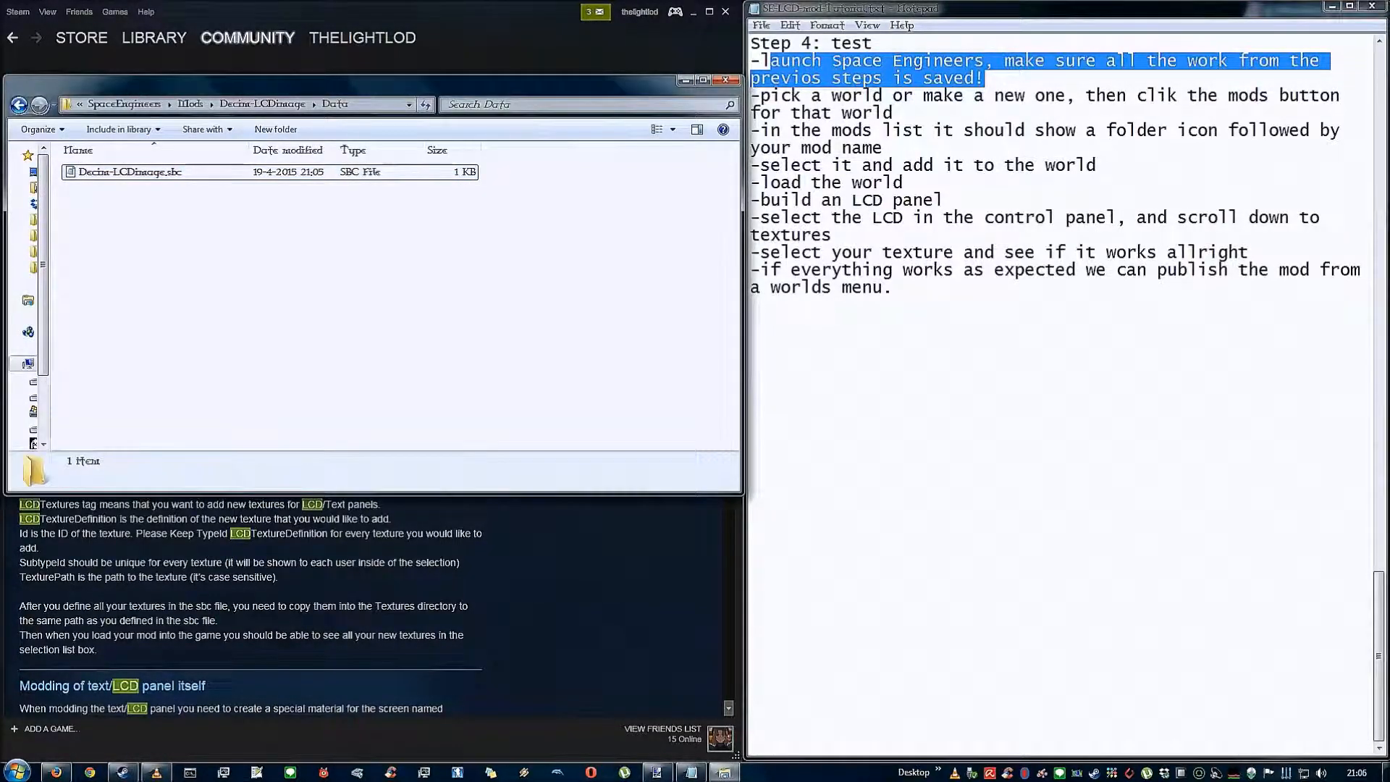
pyautogui.click(130, 172)
pyautogui.click(261, 103)
pyautogui.click(131, 185)
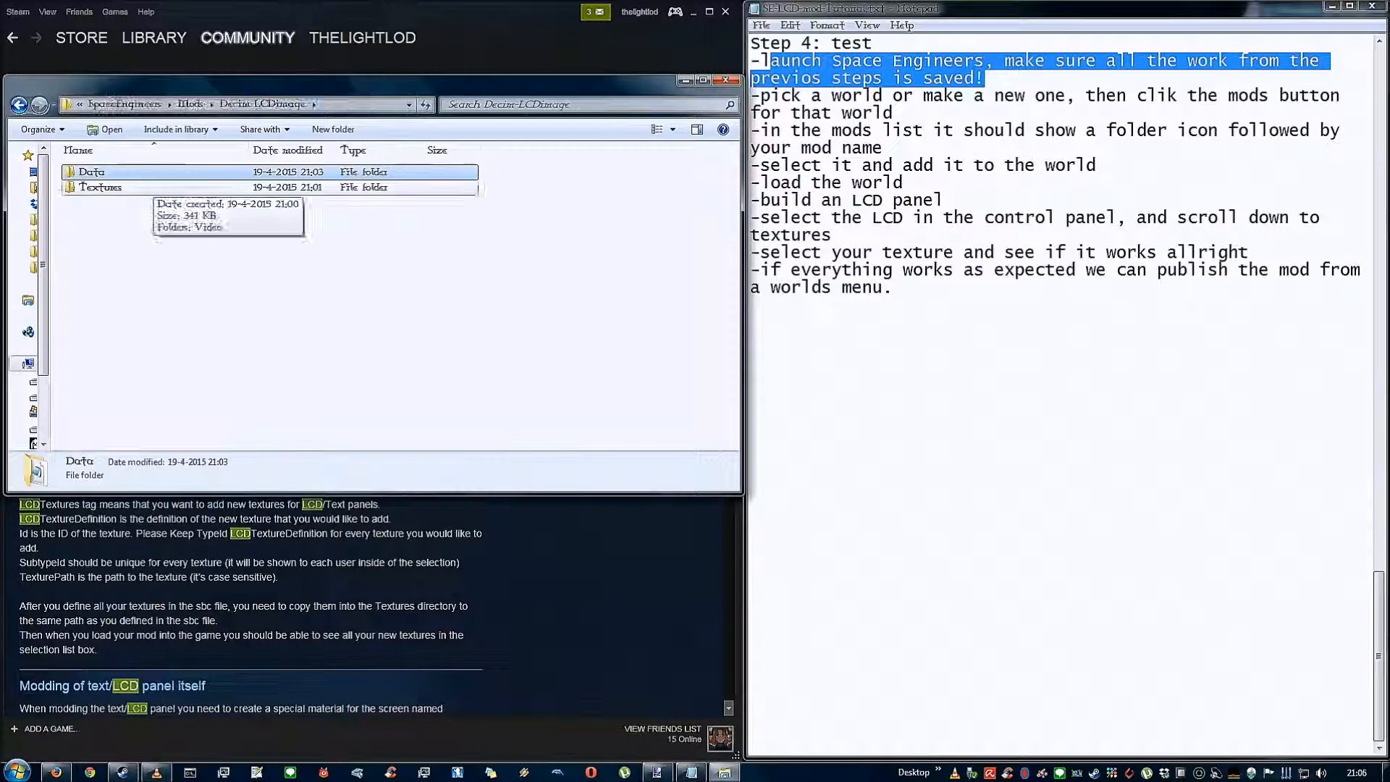
pyautogui.doubleClick(93, 172)
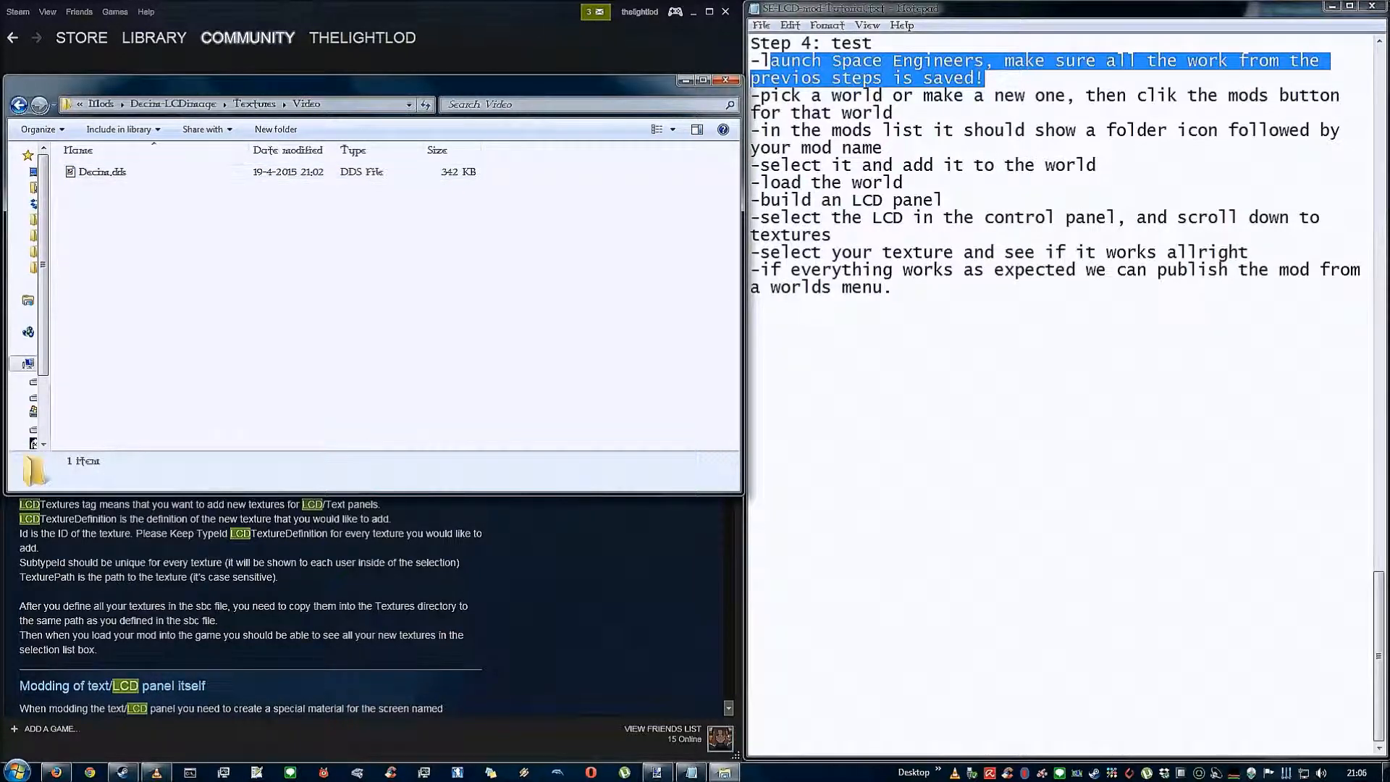
pyautogui.click(131, 171)
pyautogui.click(326, 305)
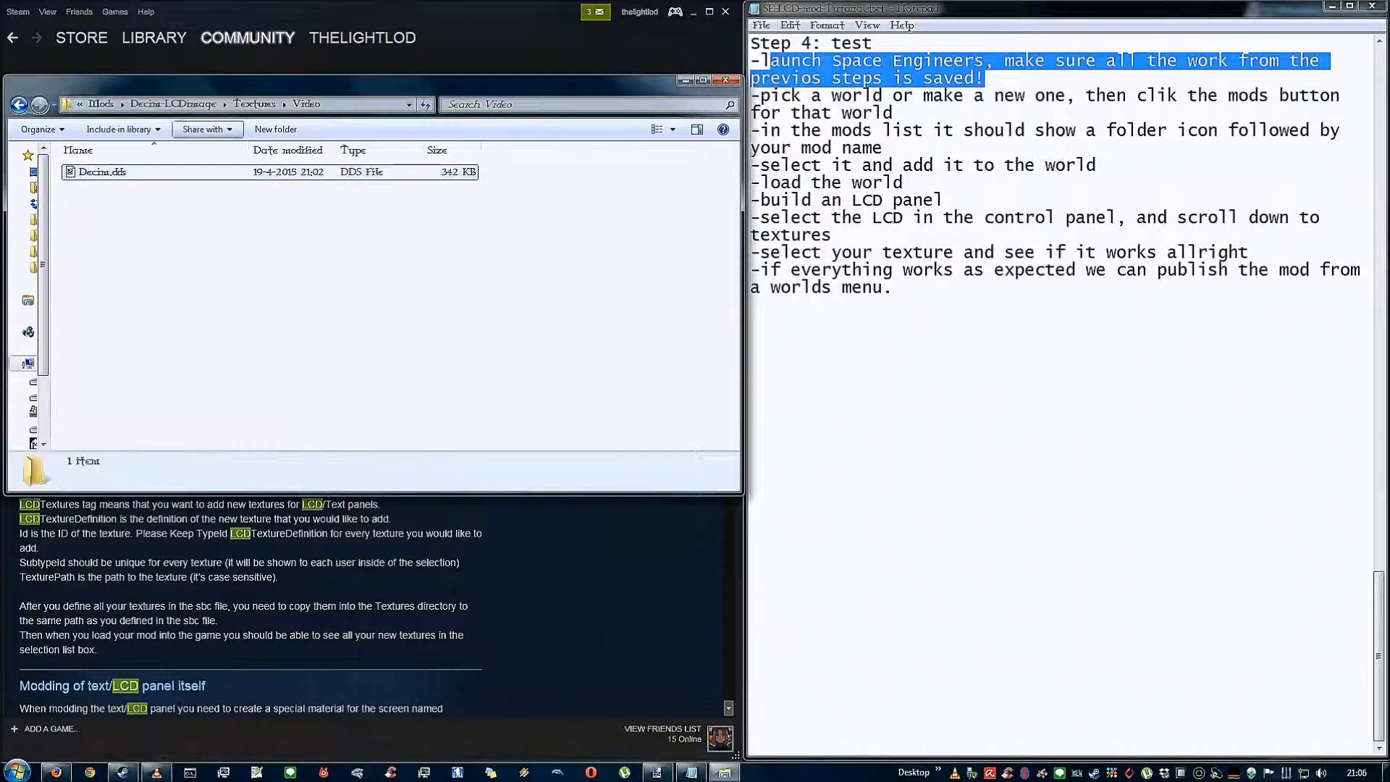
pyautogui.click(254, 103)
pyautogui.click(724, 79)
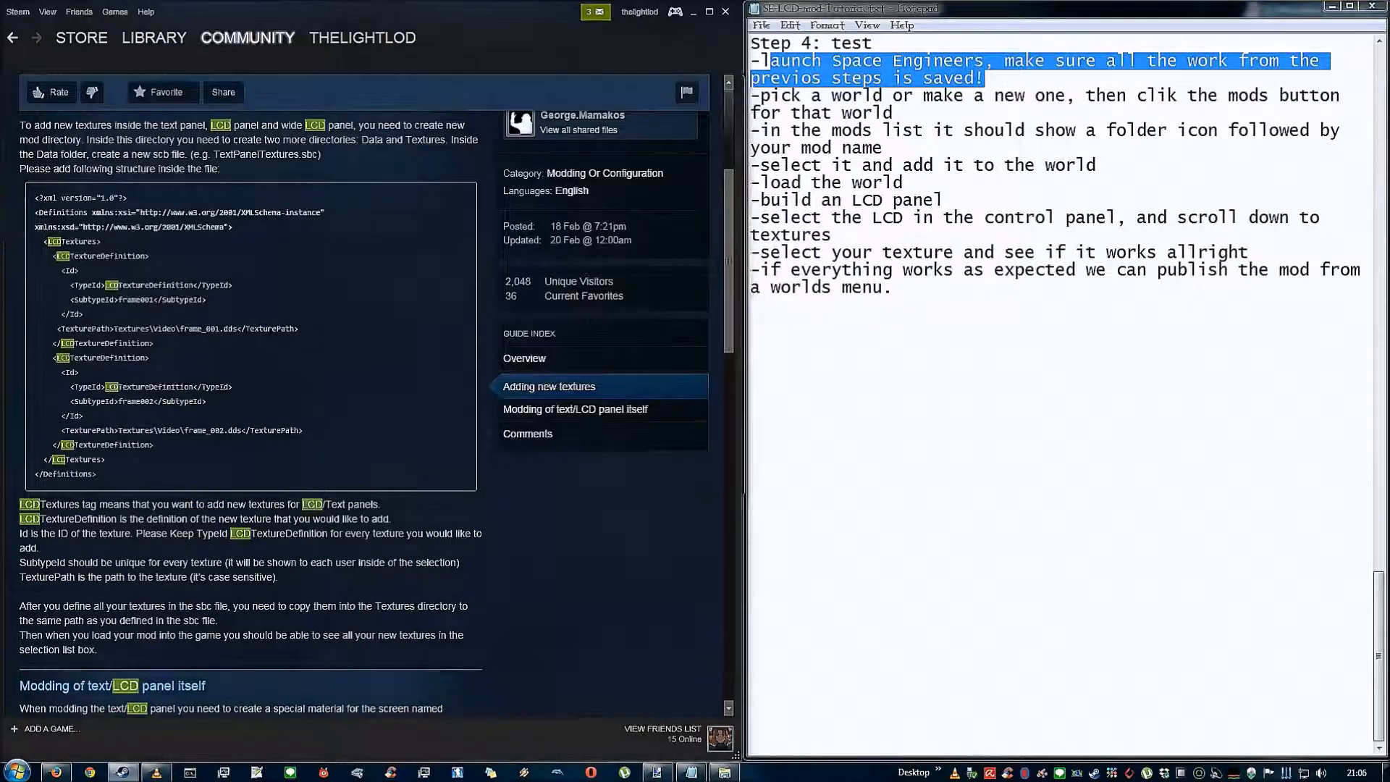
# Launch Space Engineers from the Steam Library
pyautogui.click(155, 37)
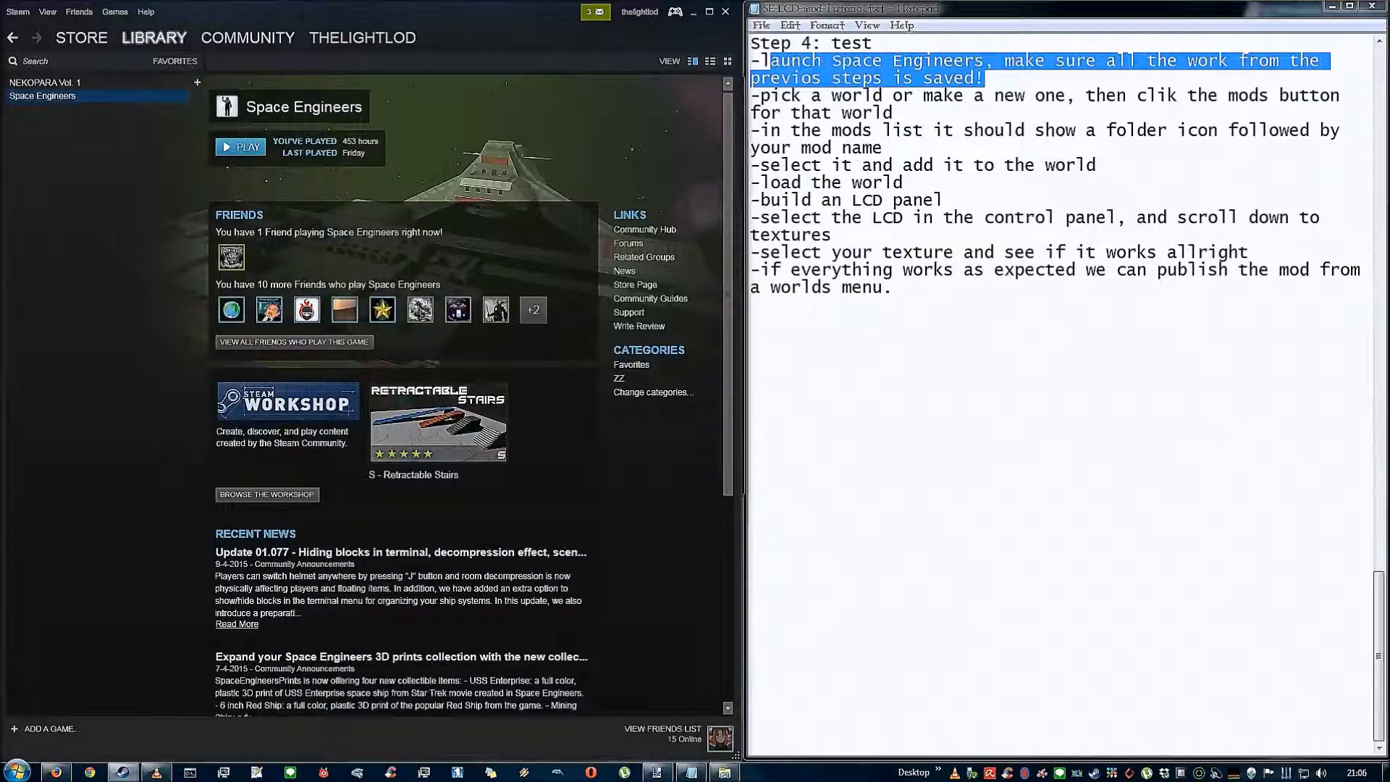
pyautogui.click(241, 145)
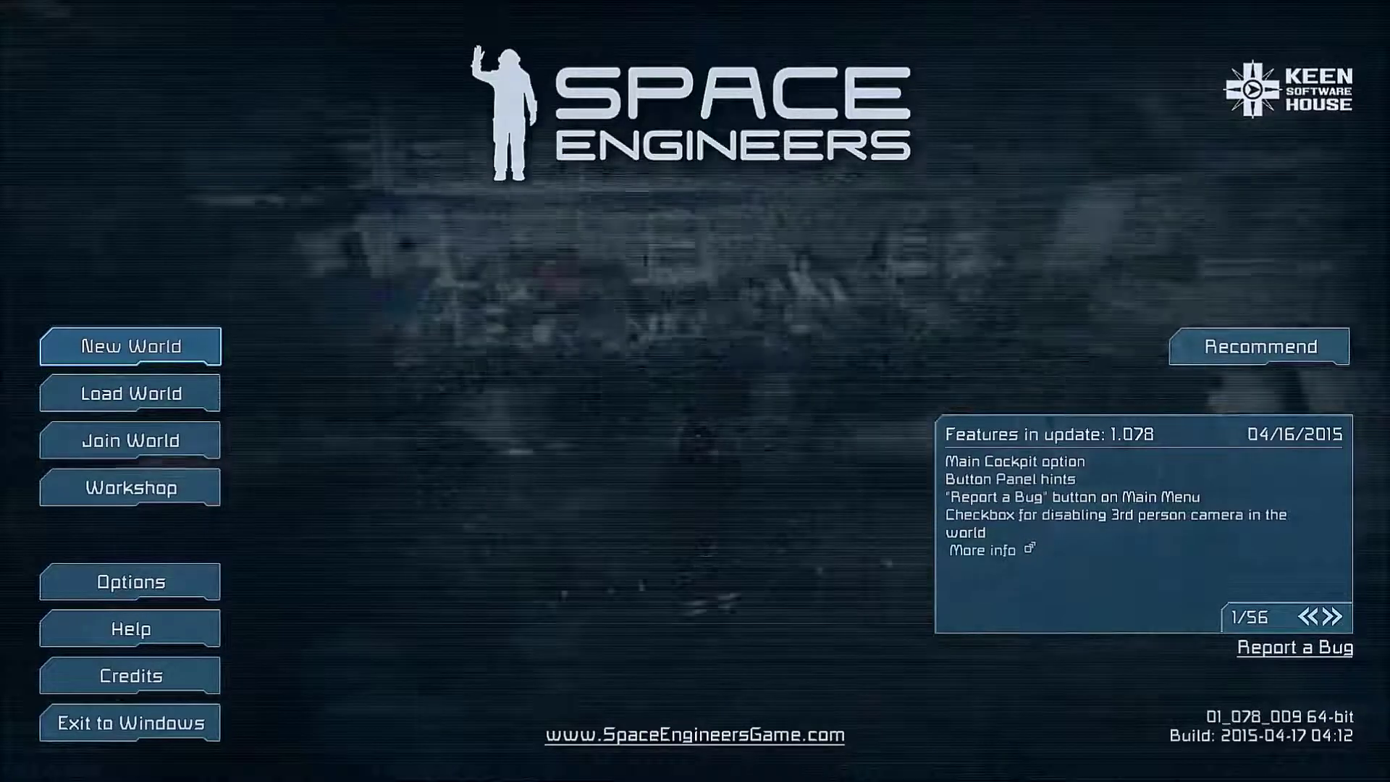
# Start a New World with the Custom World setup
pyautogui.click(130, 345)
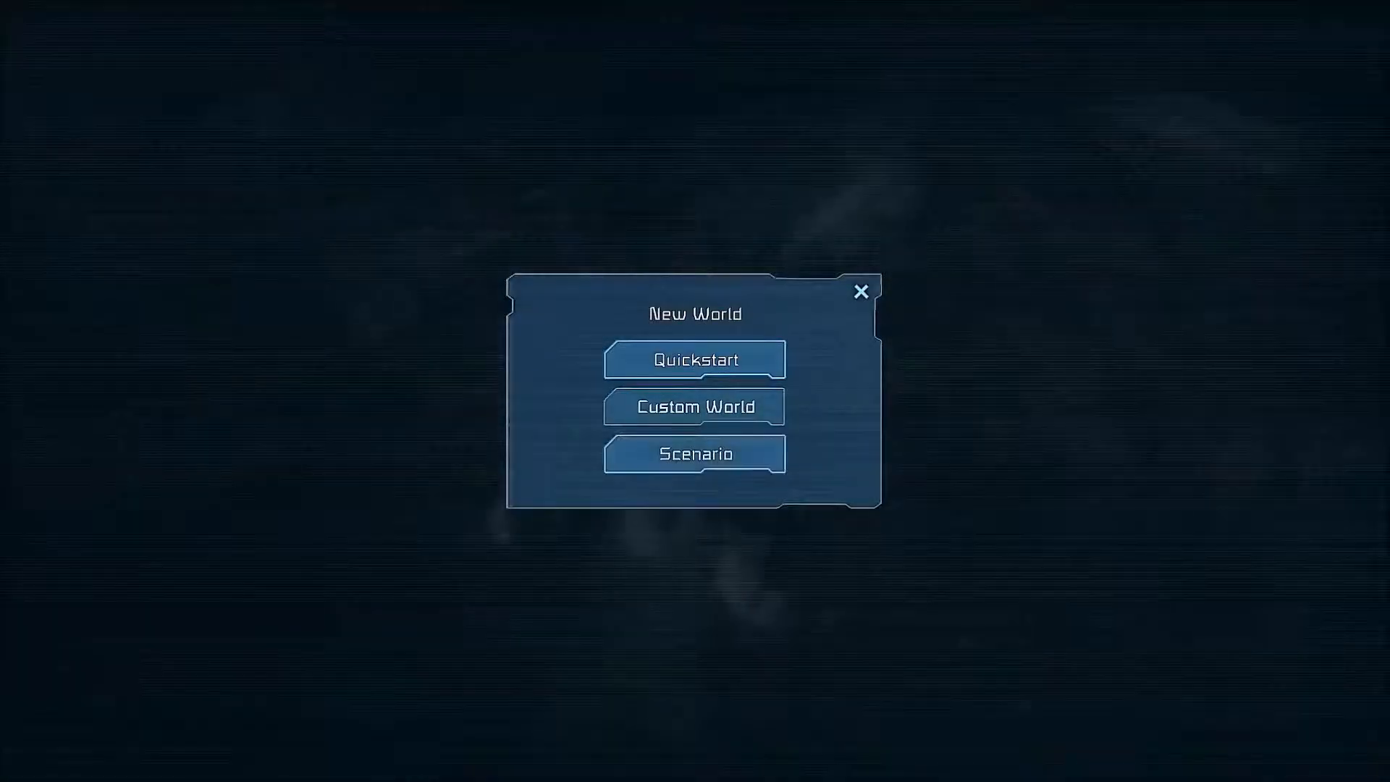
pyautogui.click(696, 407)
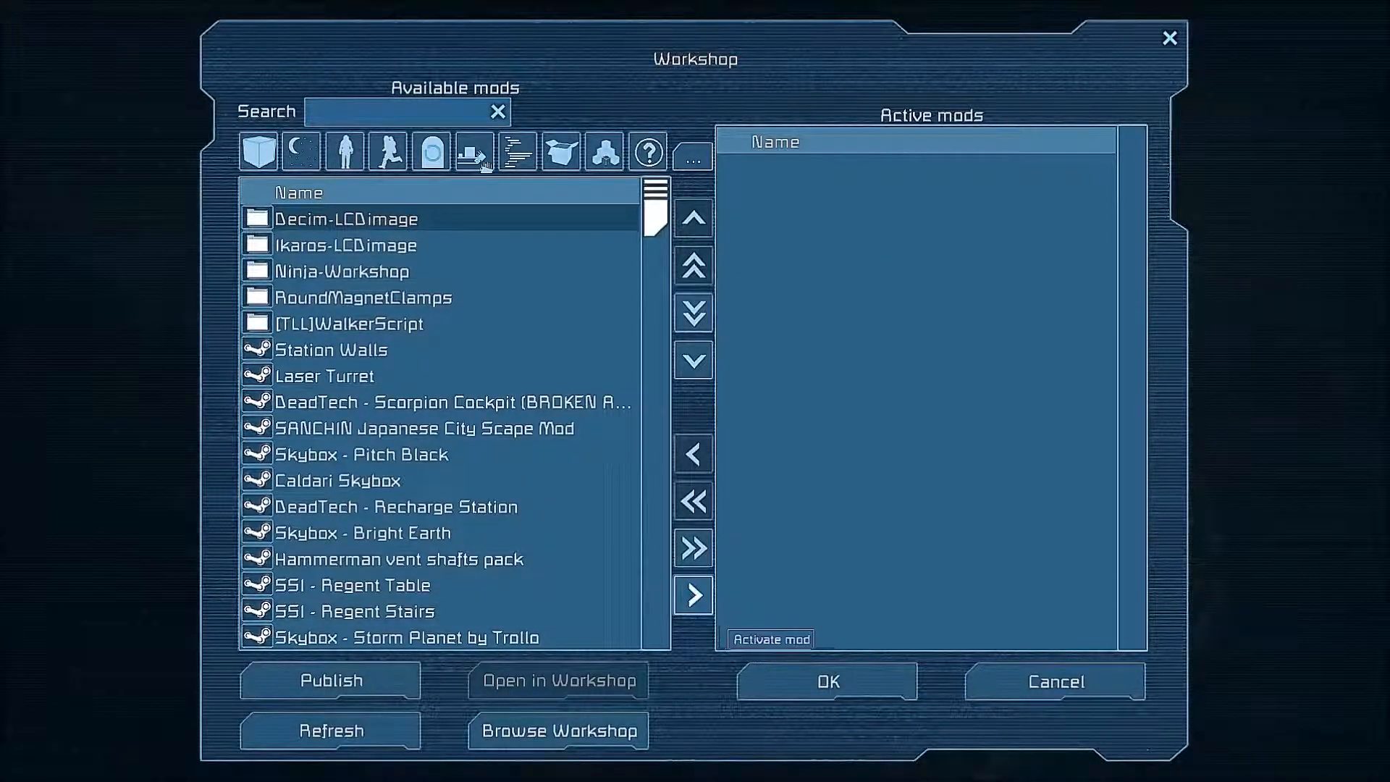
# Move Decim-LCDimage into Active mods and confirm with OK
pyautogui.click(692, 595)
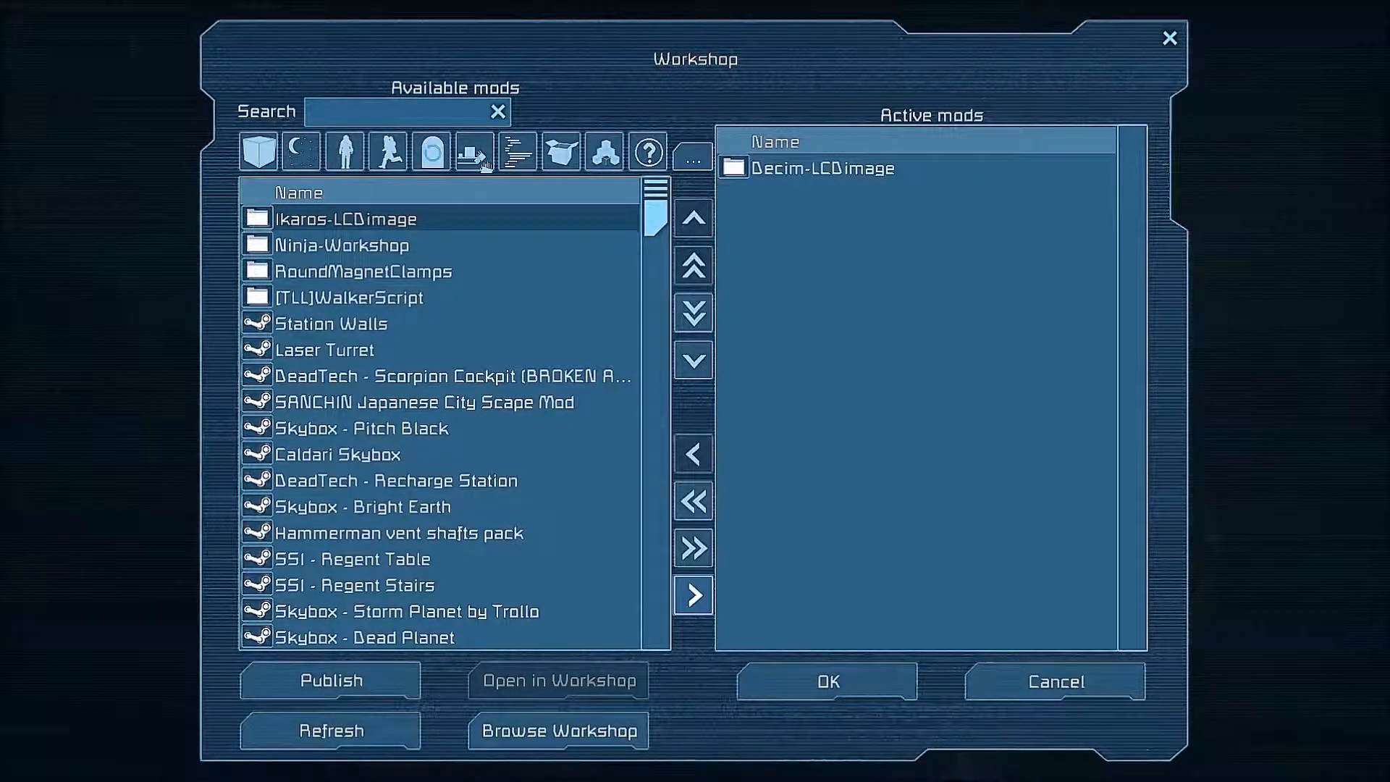
pyautogui.click(827, 681)
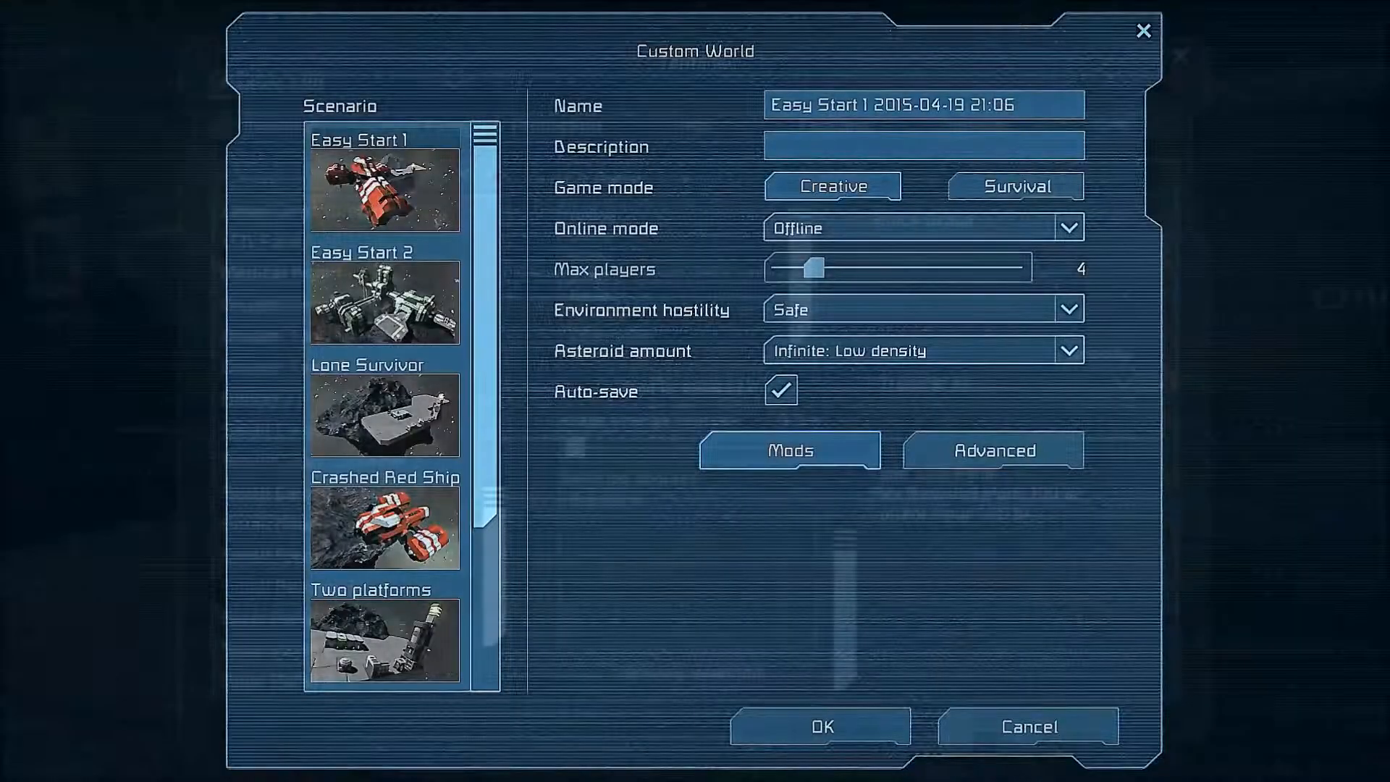